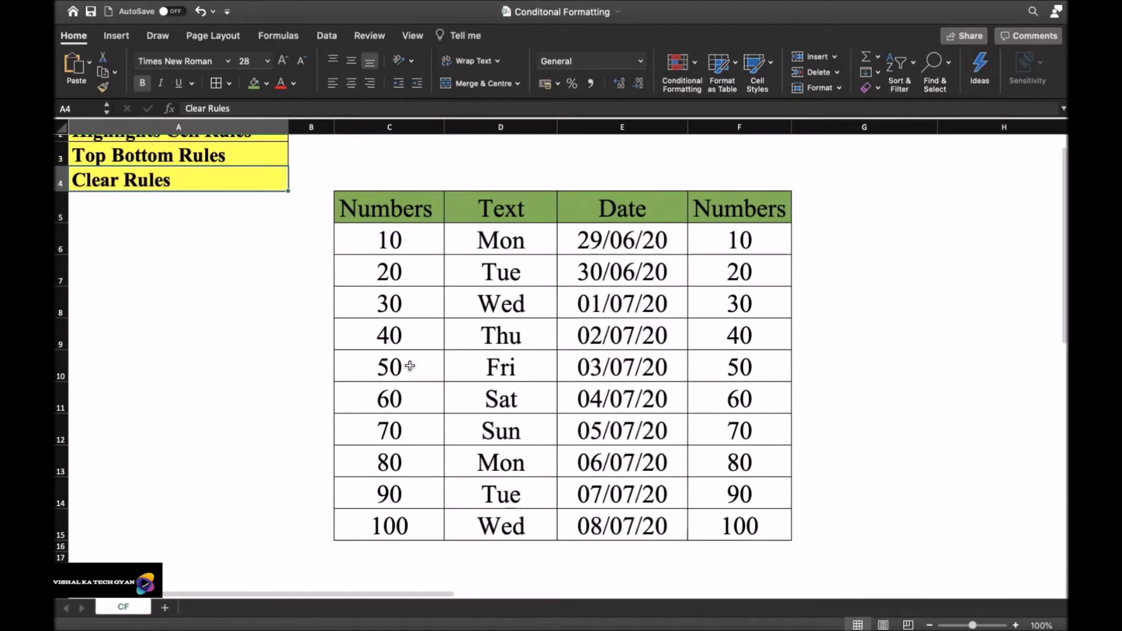
# Look over the table's column headers, then select the Numbers cells C6:C15
pyautogui.click(423, 214)
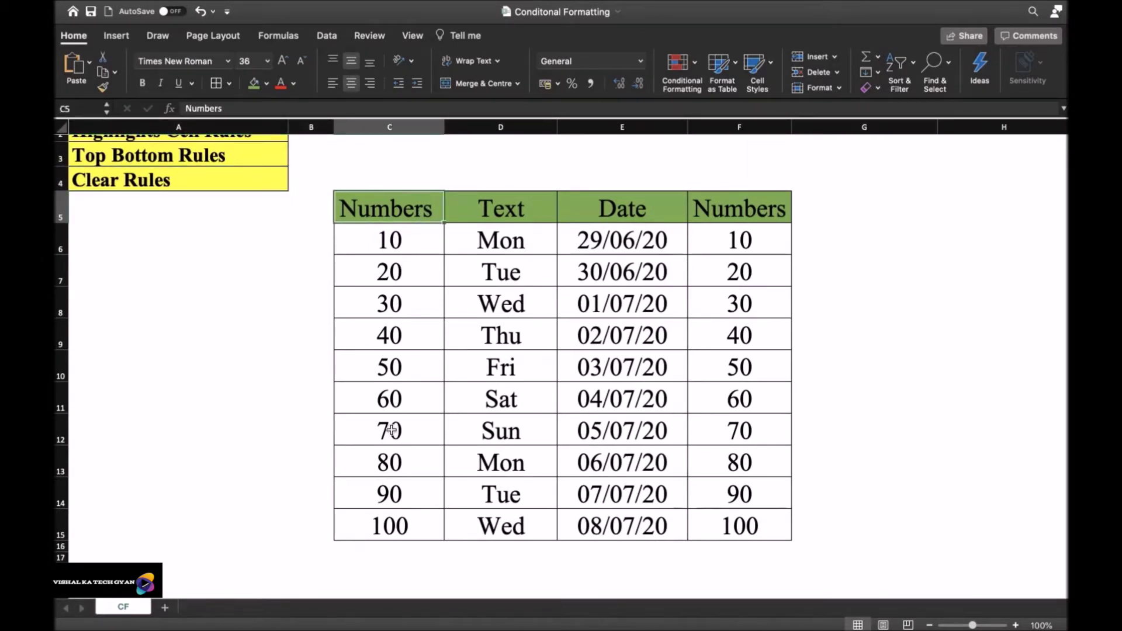
pyautogui.click(528, 220)
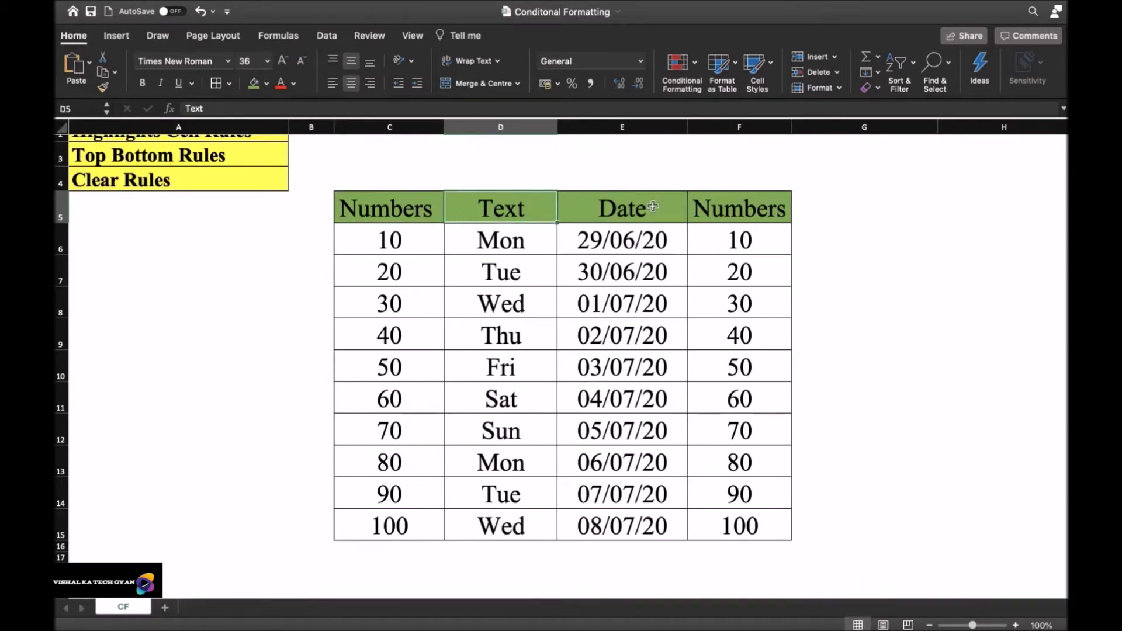
pyautogui.click(641, 219)
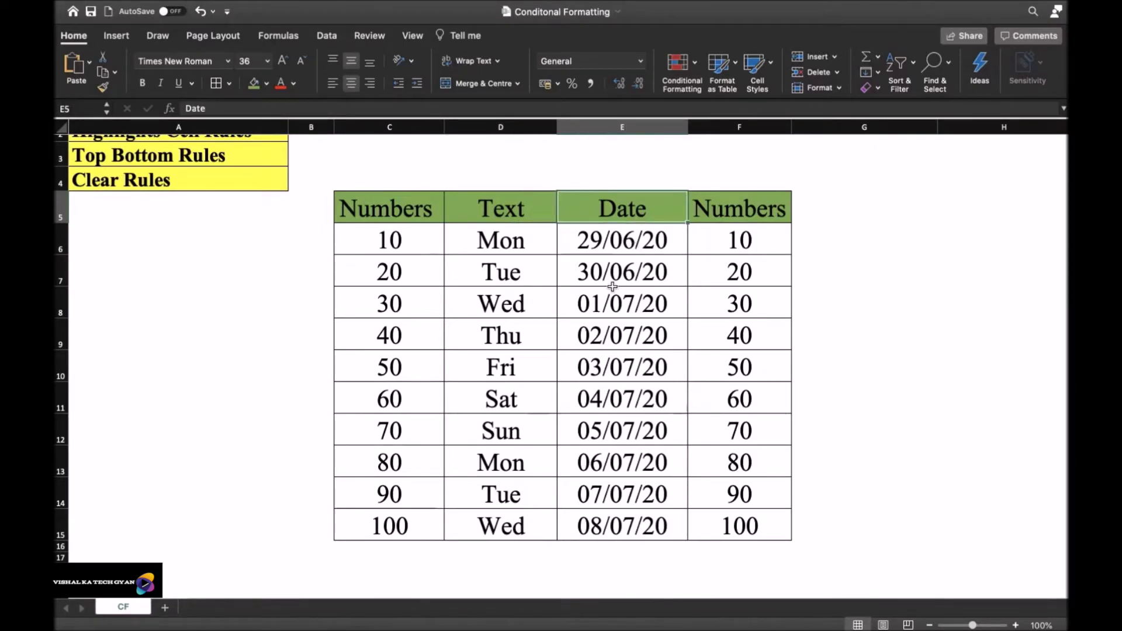
pyautogui.press('Down')
pyautogui.press('Down')
pyautogui.press('Down')
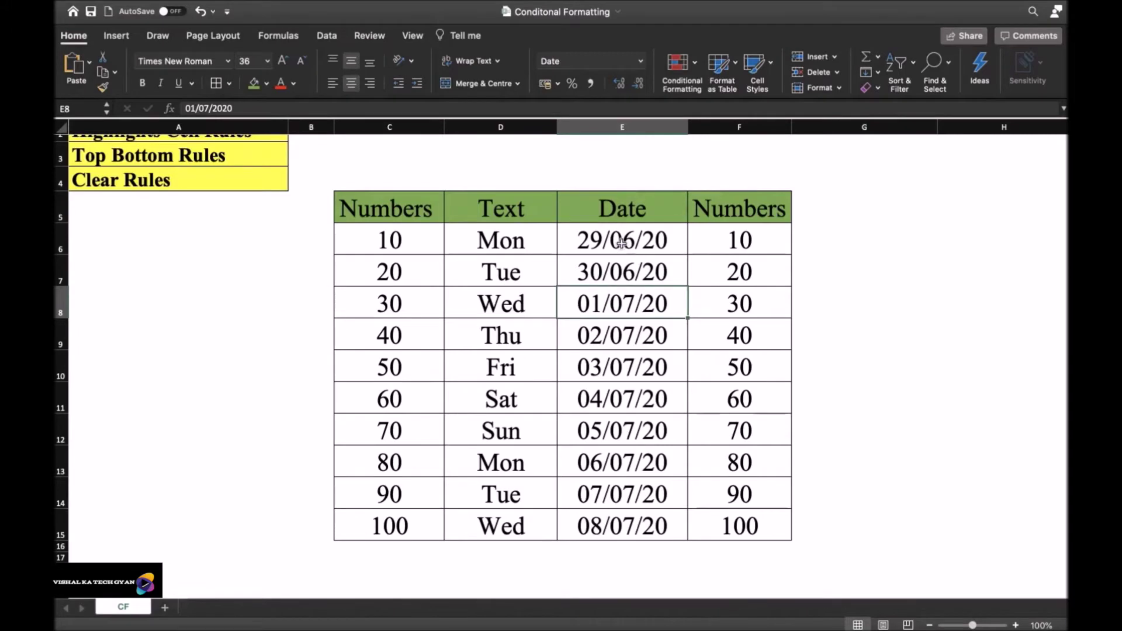
pyautogui.click(730, 212)
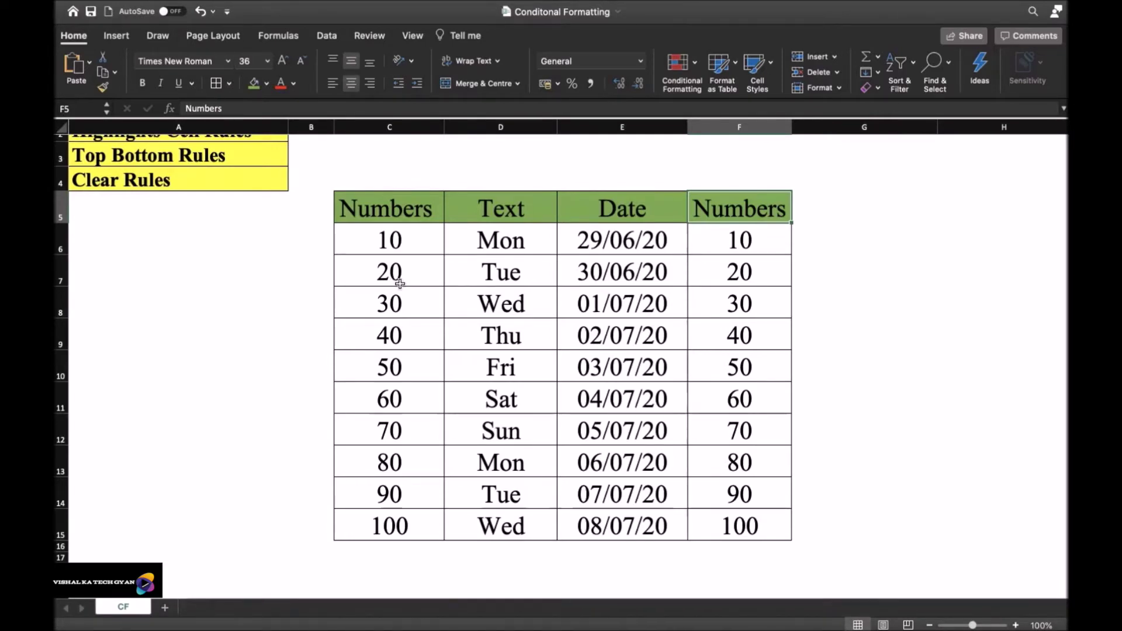
pyautogui.click(229, 367)
pyautogui.click(381, 222)
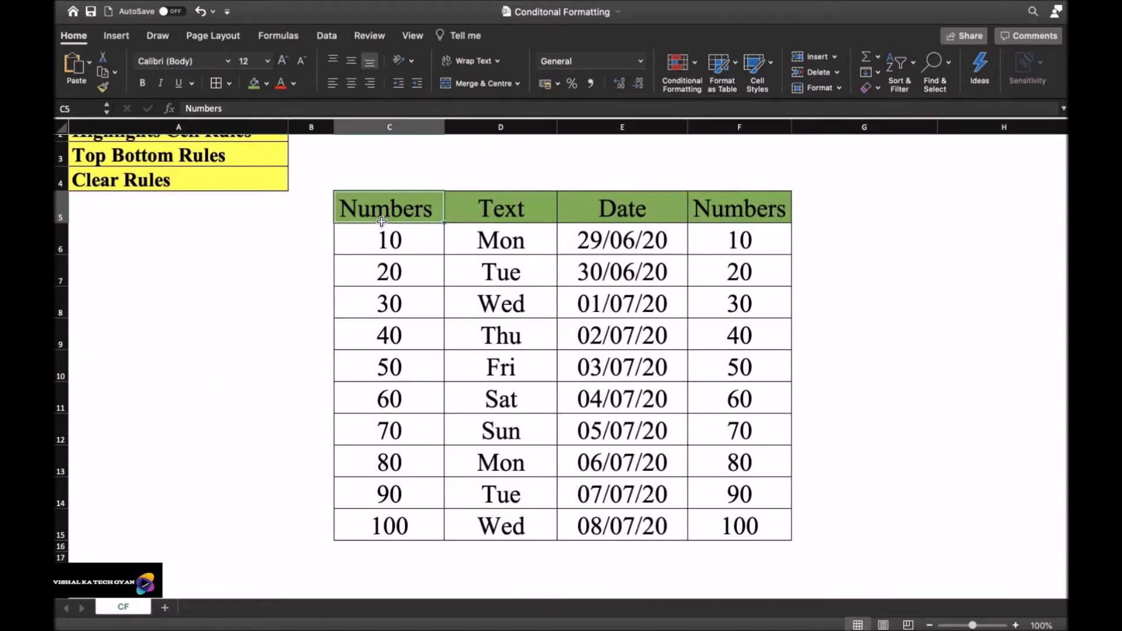
pyautogui.click(388, 270)
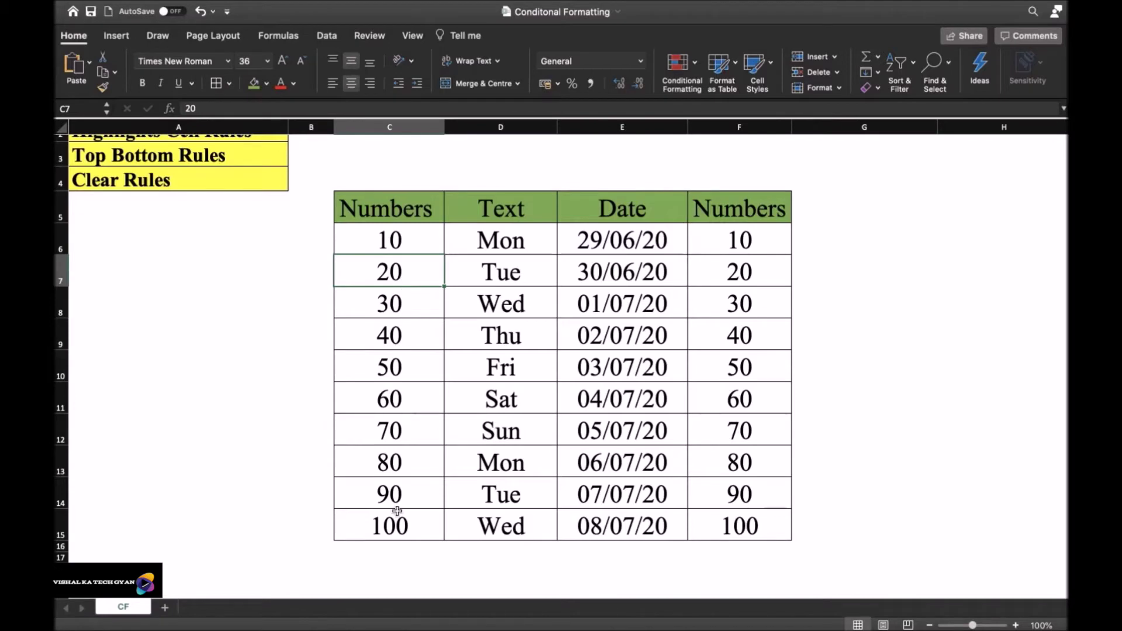
pyautogui.click(416, 233)
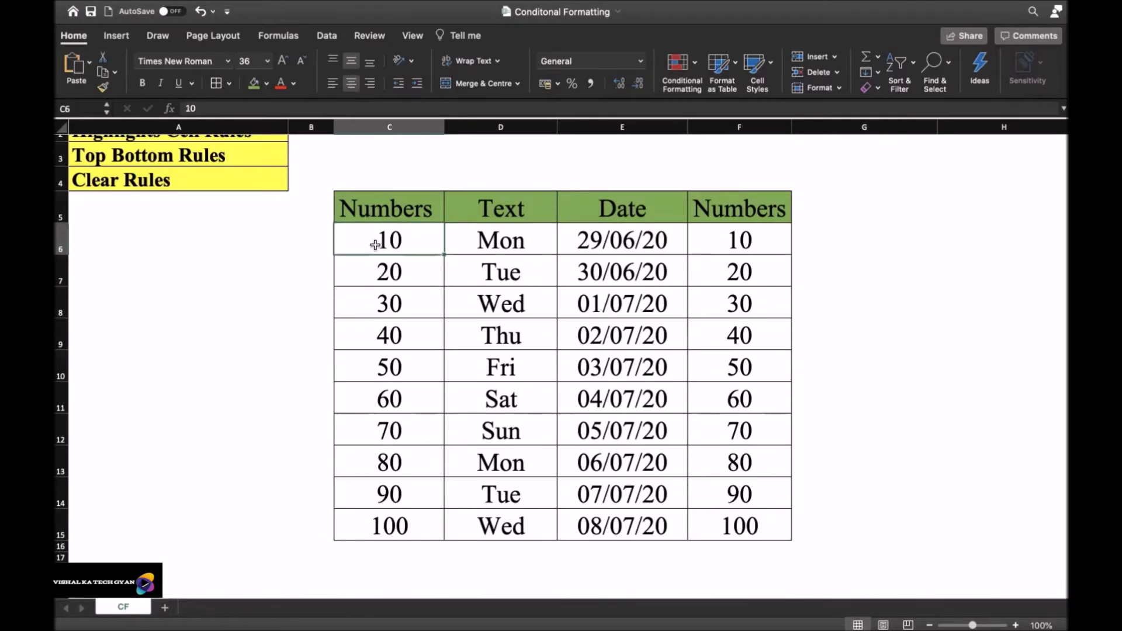
pyautogui.hotkey('shift', 'Down')
pyautogui.hotkey('shift', 'Down')
pyautogui.hotkey('shift', 'Down')
pyautogui.hotkey('shift', 'Down')
pyautogui.hotkey('shift', 'Down')
pyautogui.hotkey('shift', 'Down')
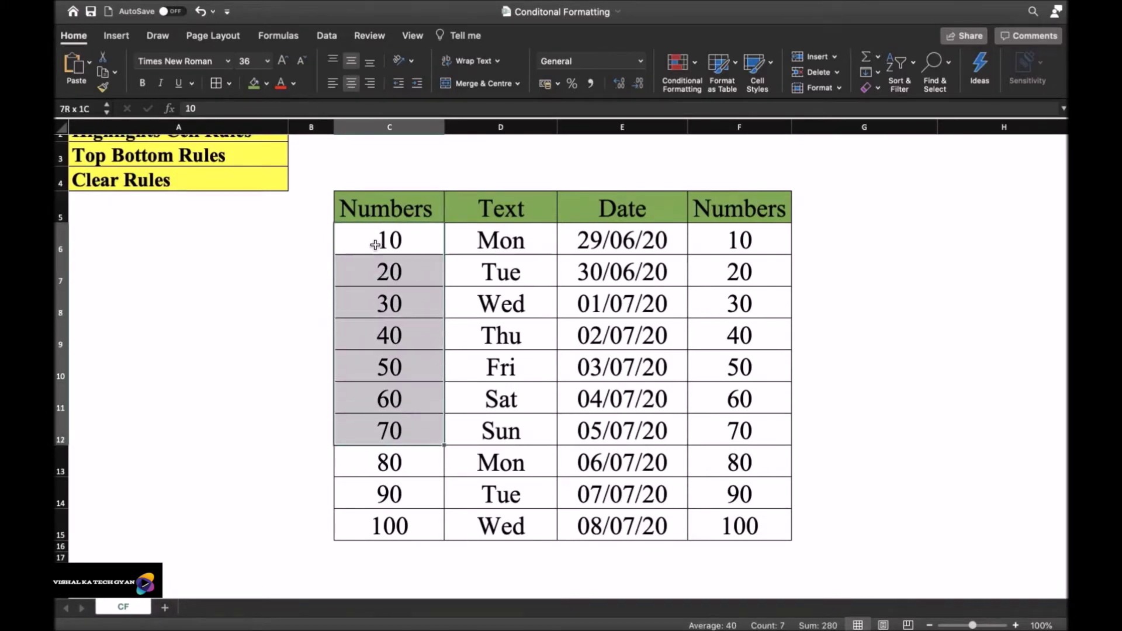
pyautogui.hotkey('shift', 'Down')
pyautogui.hotkey('shift', 'Down')
pyautogui.hotkey('shift', 'Down')
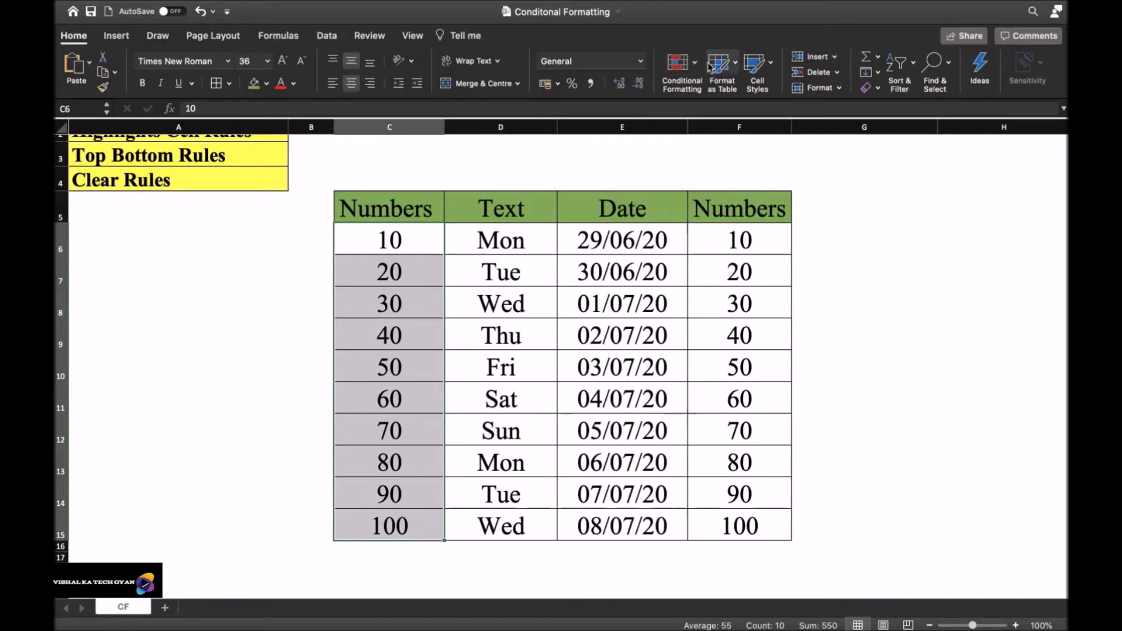
# Add a Greater Than 50 rule with Light Red Fill with Dark Red Text
pyautogui.click(678, 65)
pyautogui.moveTo(735, 88)
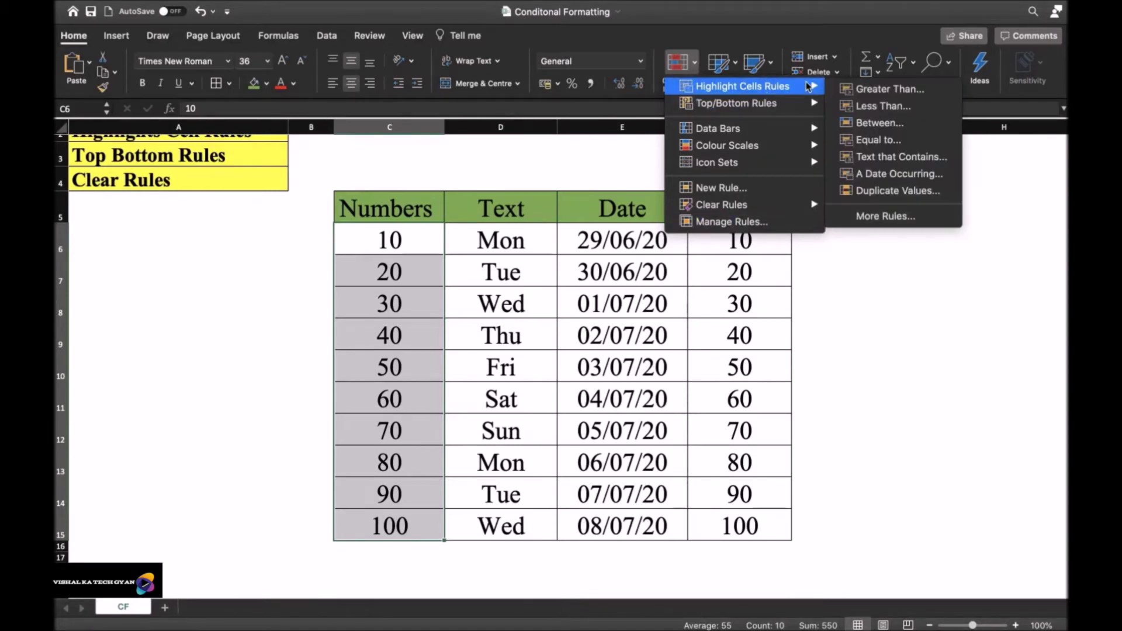
pyautogui.click(874, 87)
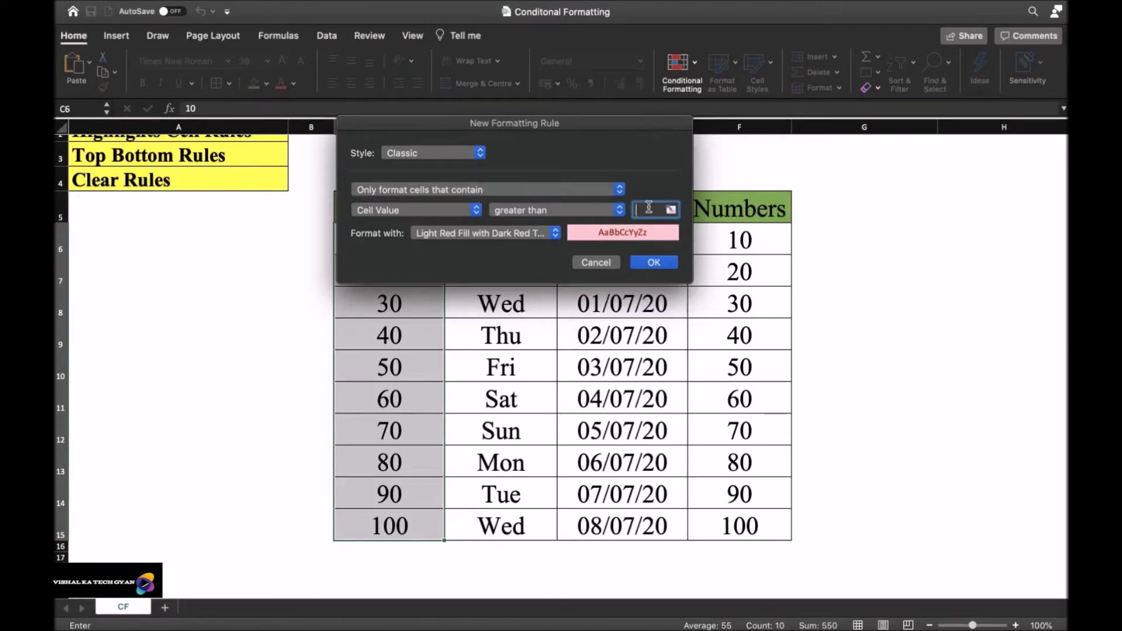
pyautogui.click(462, 236)
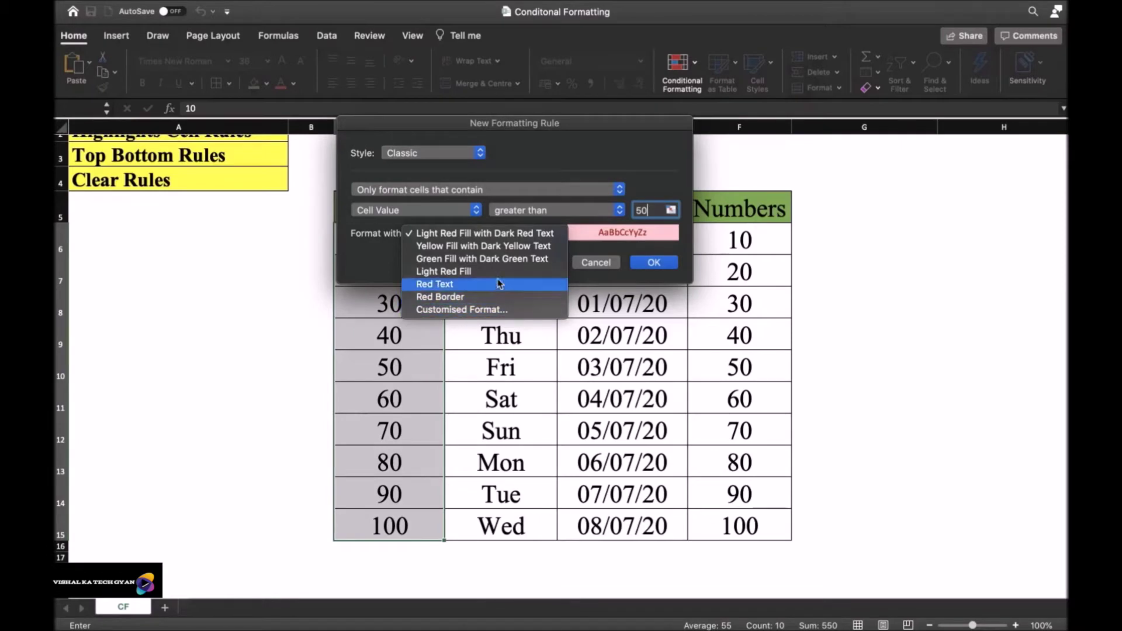
pyautogui.click(519, 234)
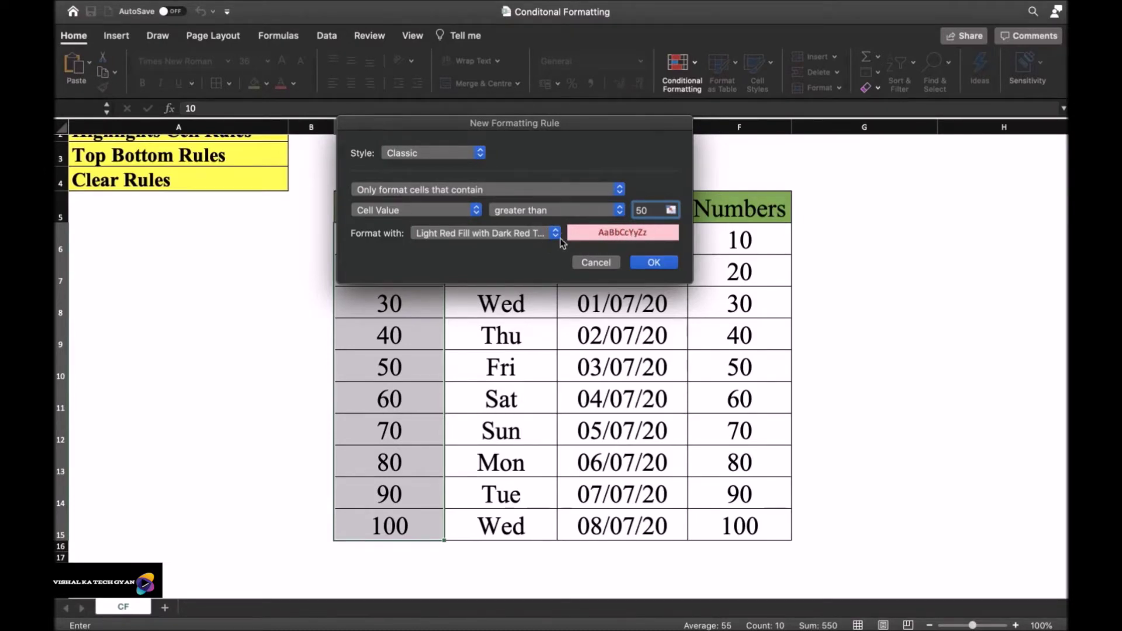
pyautogui.click(654, 263)
pyautogui.click(251, 404)
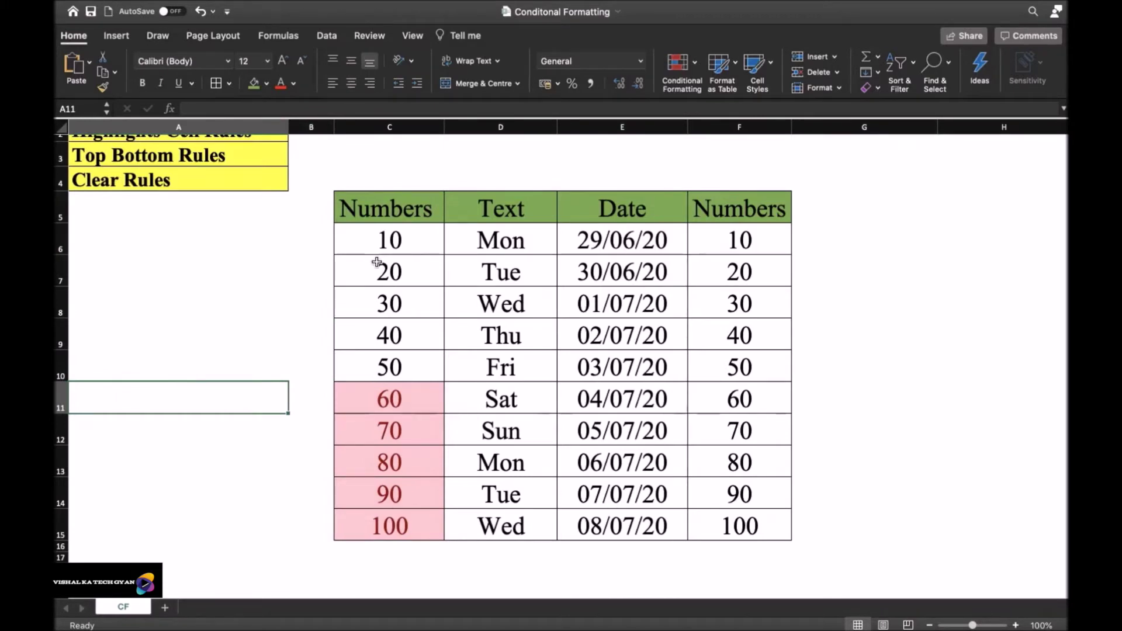
# Change C6 from 10 to 77 and C12 from 70 to 25
pyautogui.click(408, 394)
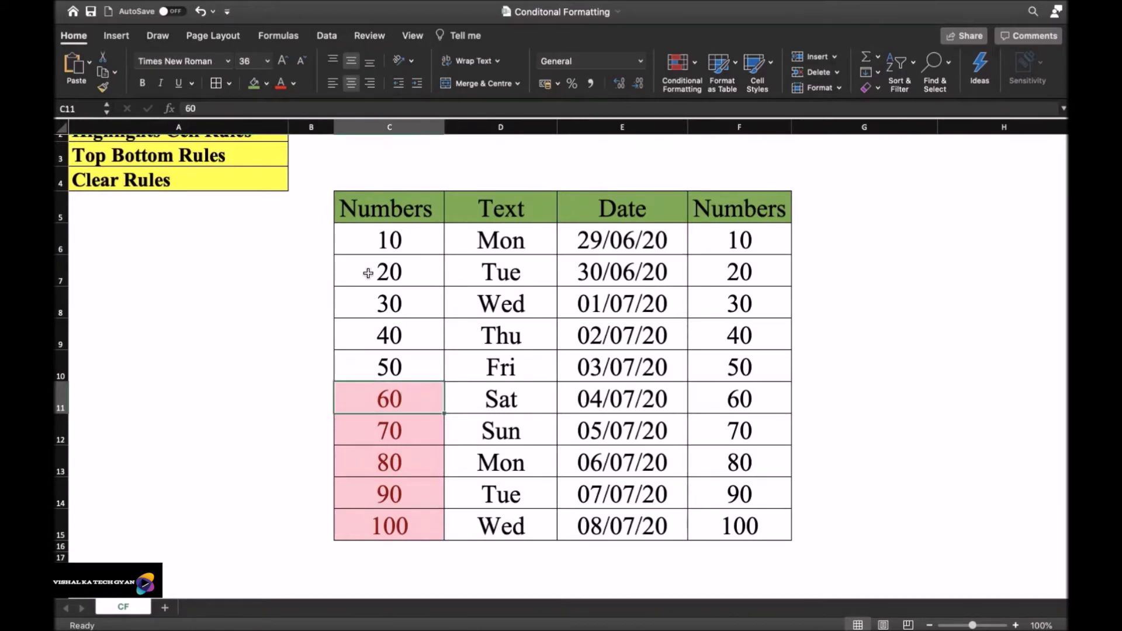
pyautogui.click(379, 241)
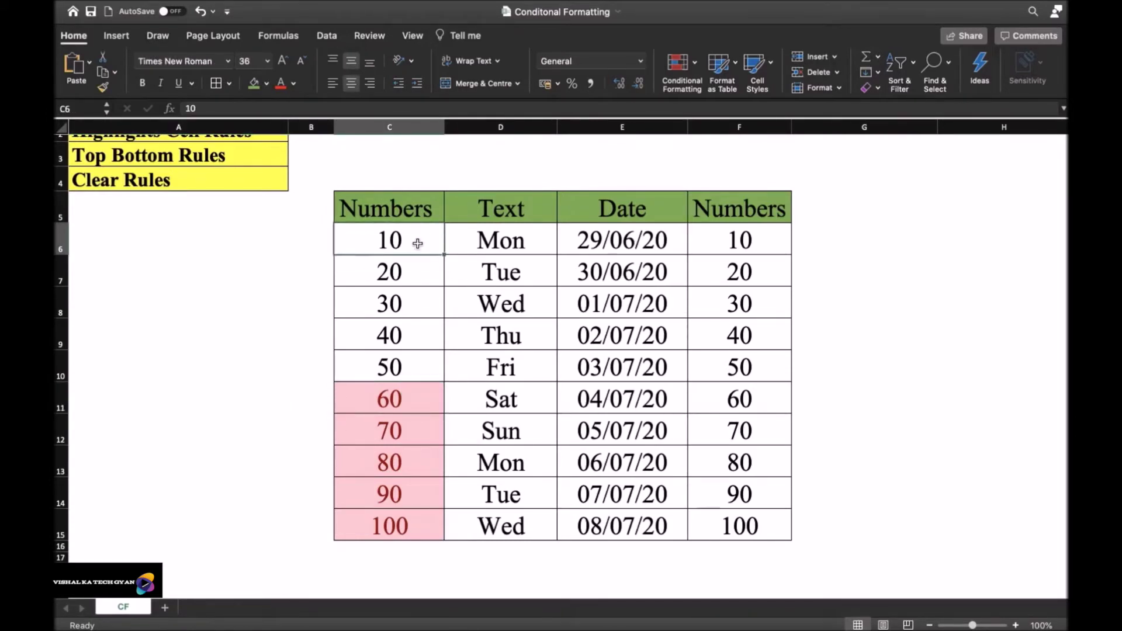
pyautogui.press('Delete')
pyautogui.write('77')
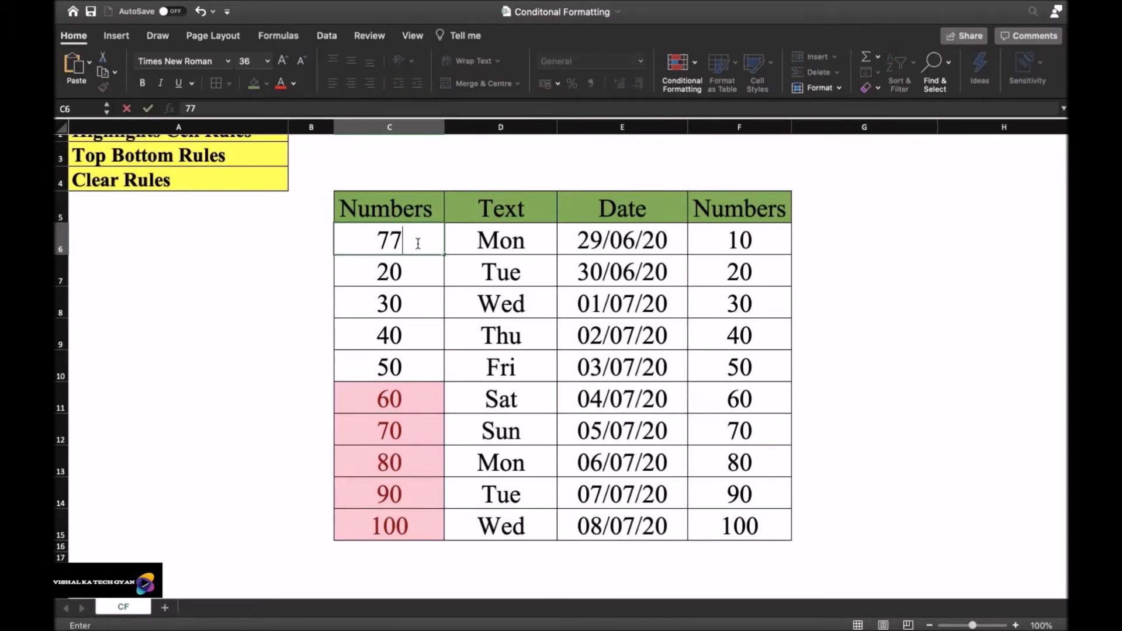
pyautogui.press('Return')
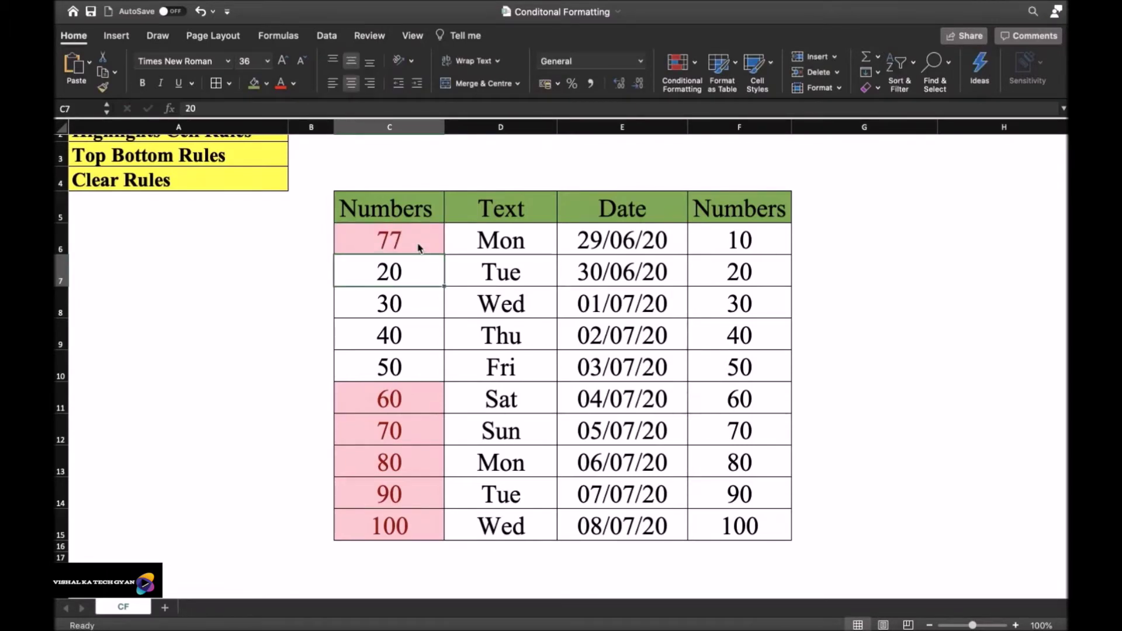
pyautogui.click(387, 420)
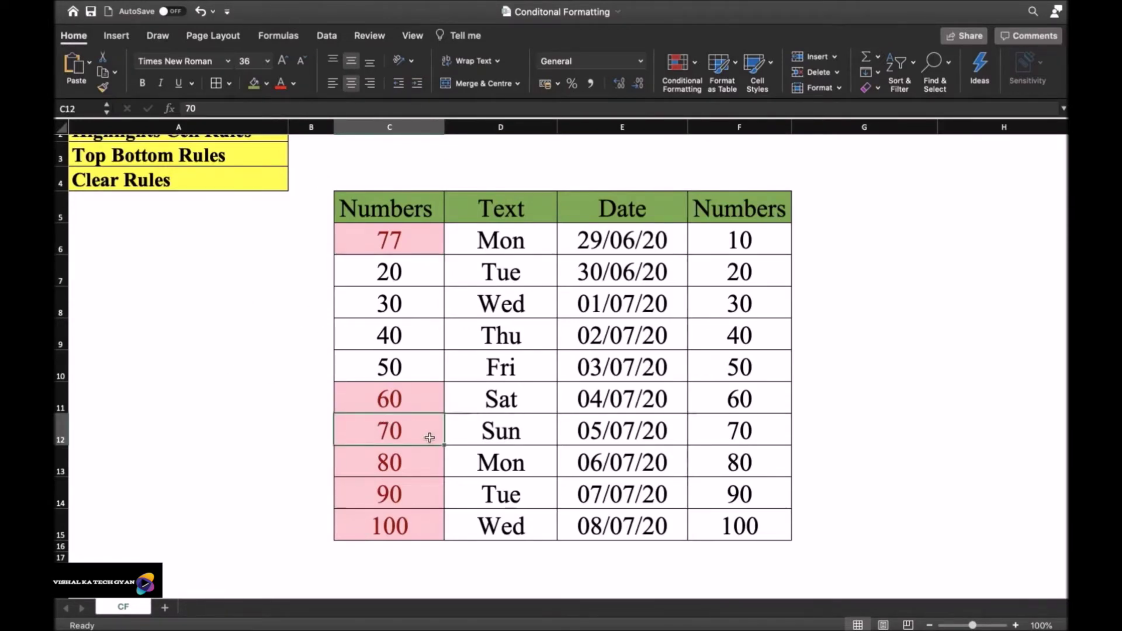
pyautogui.write('25')
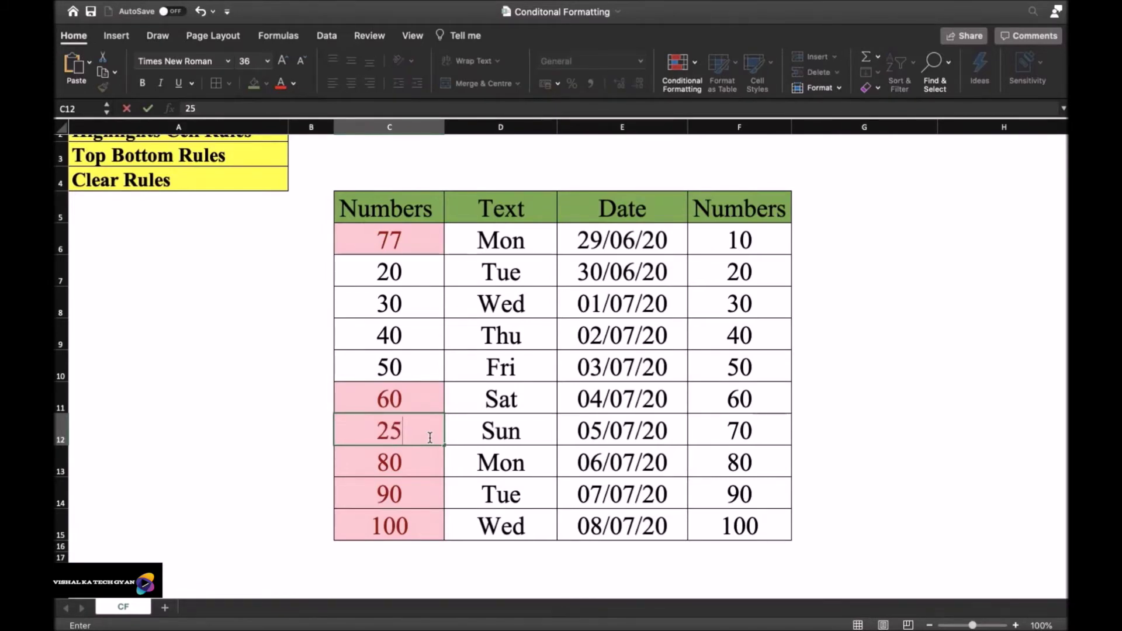
pyautogui.press('Return')
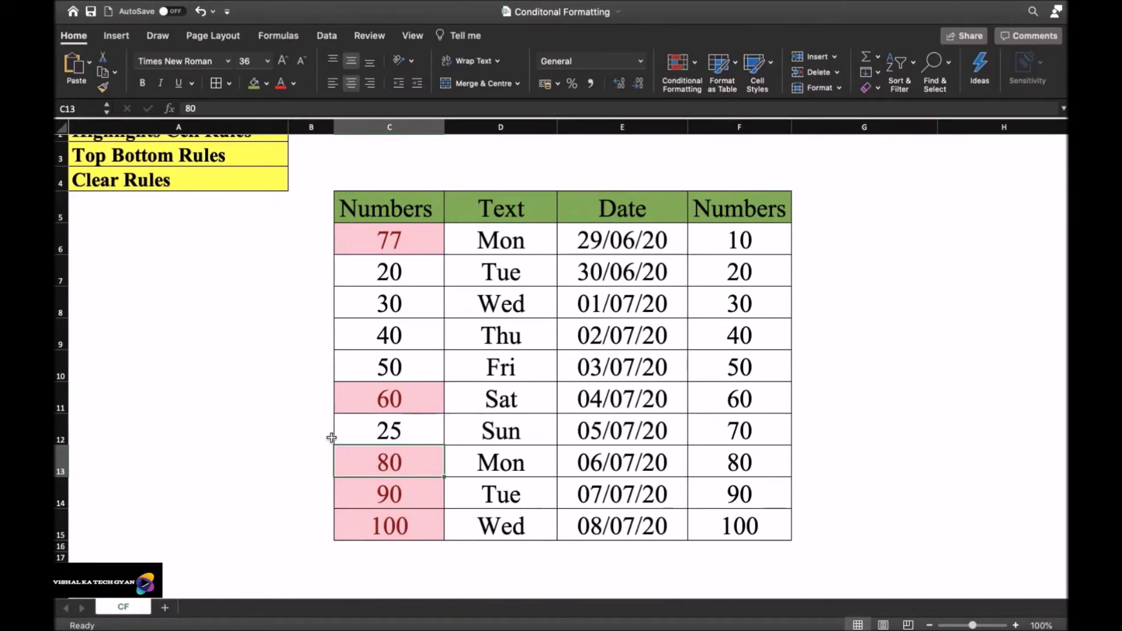
# Select the Text column day names D6:D15
pyautogui.click(525, 203)
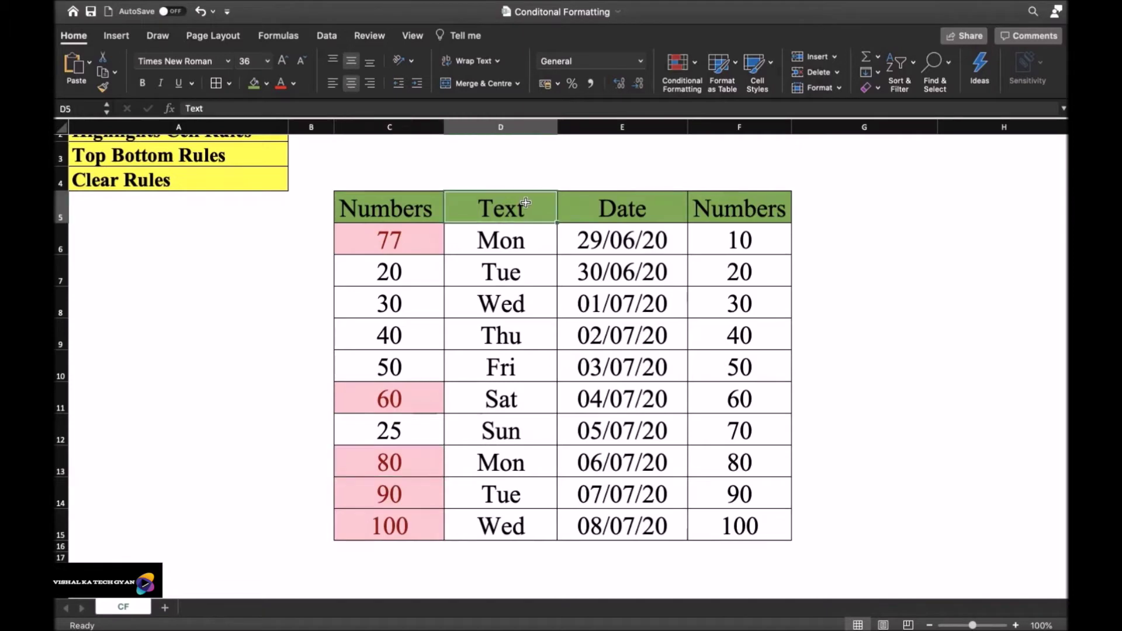
pyautogui.click(520, 243)
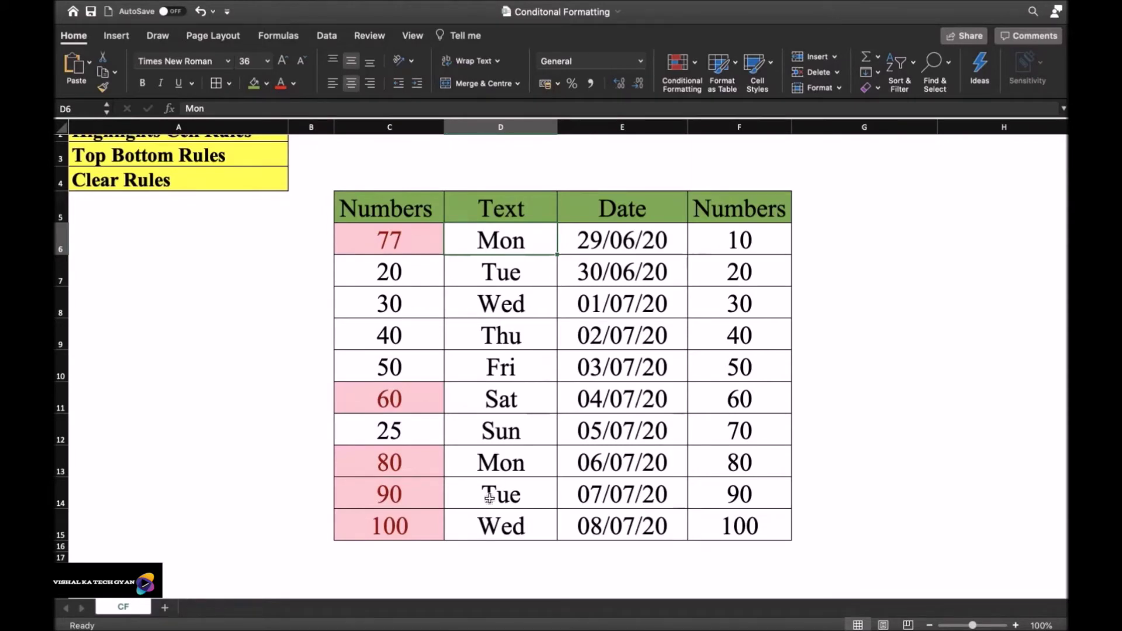
pyautogui.click(512, 365)
pyautogui.click(537, 240)
pyautogui.hotkey('shift', 'Down')
pyautogui.hotkey('shift', 'Down')
pyautogui.hotkey('shift', 'Down')
pyautogui.hotkey('shift', 'Down')
pyautogui.hotkey('shift', 'Down')
pyautogui.hotkey('shift', 'Down')
pyautogui.hotkey('shift', 'Down')
pyautogui.hotkey('shift', 'Down')
pyautogui.hotkey('shift', 'Down')
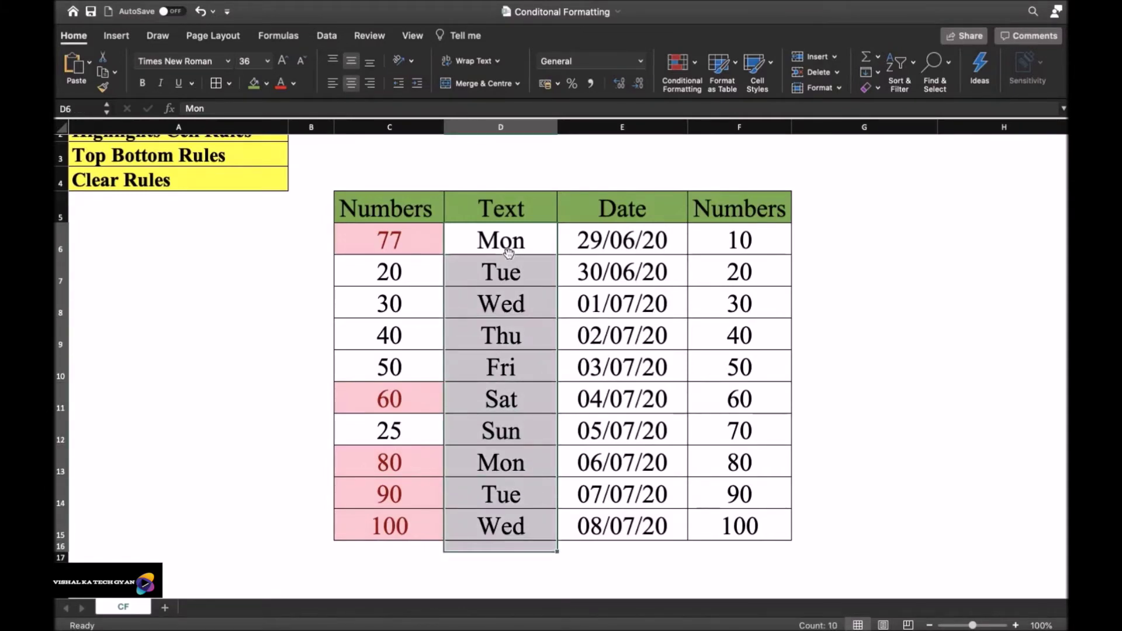
# Add a Text That Contains 'Tue' rule with Yellow Fill with Dark Yellow Text
pyautogui.click(678, 65)
pyautogui.moveTo(725, 95)
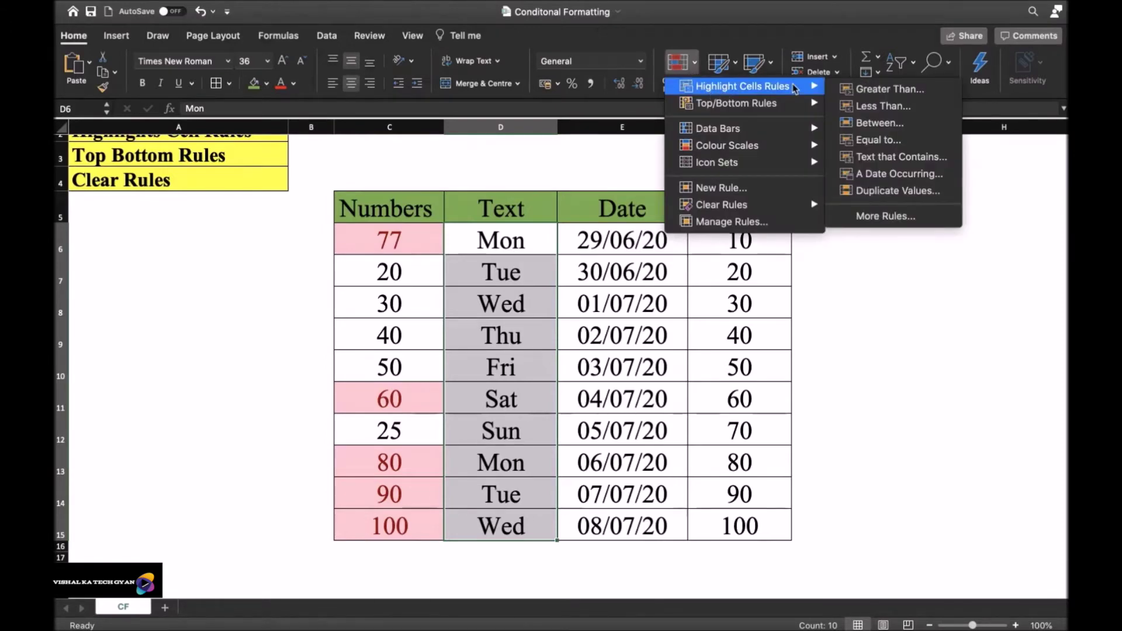
pyautogui.click(898, 157)
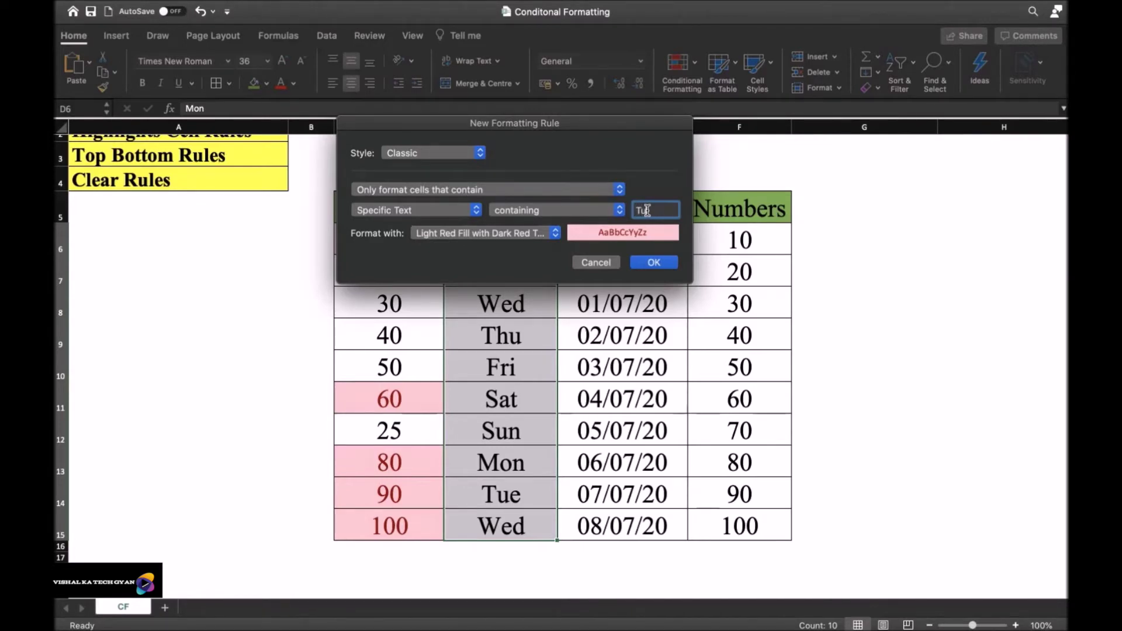
pyautogui.write('e')
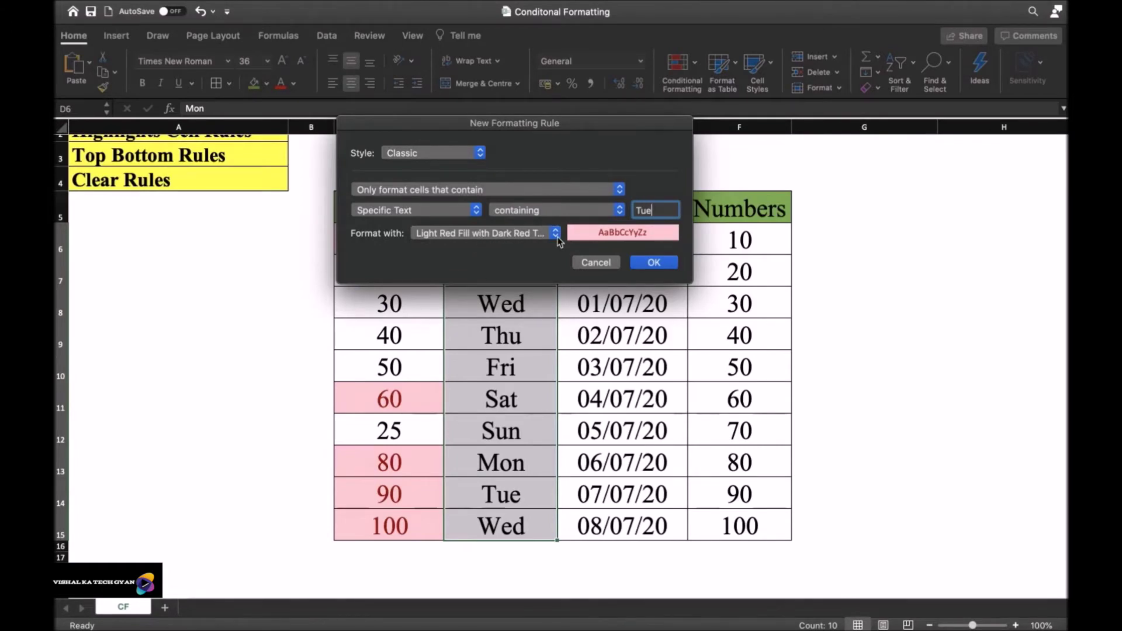
pyautogui.click(502, 234)
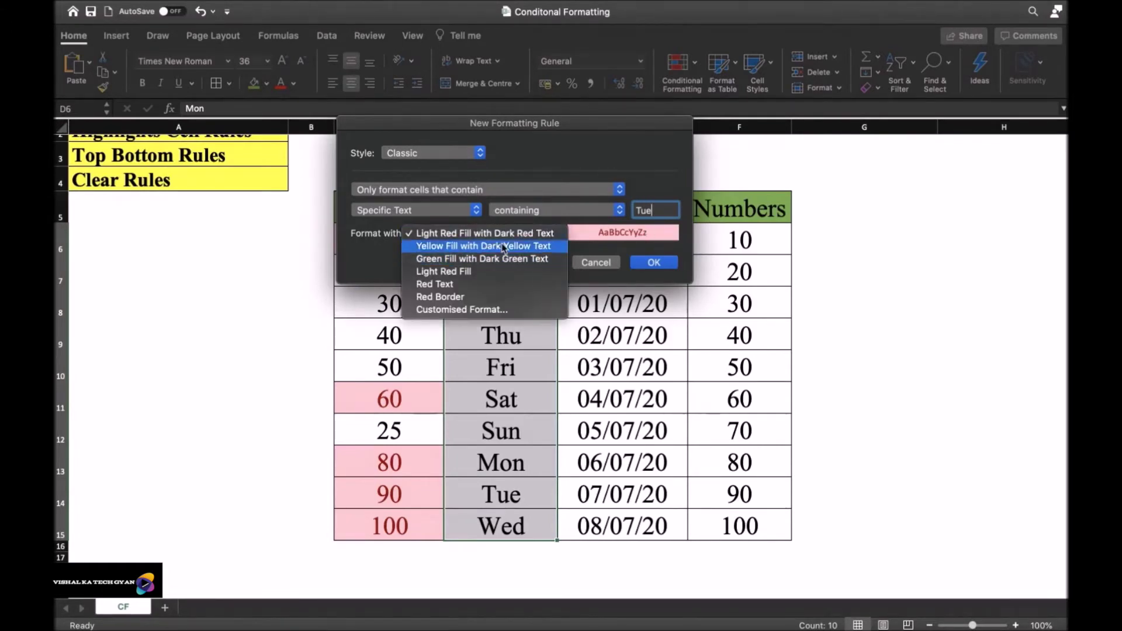
pyautogui.click(516, 248)
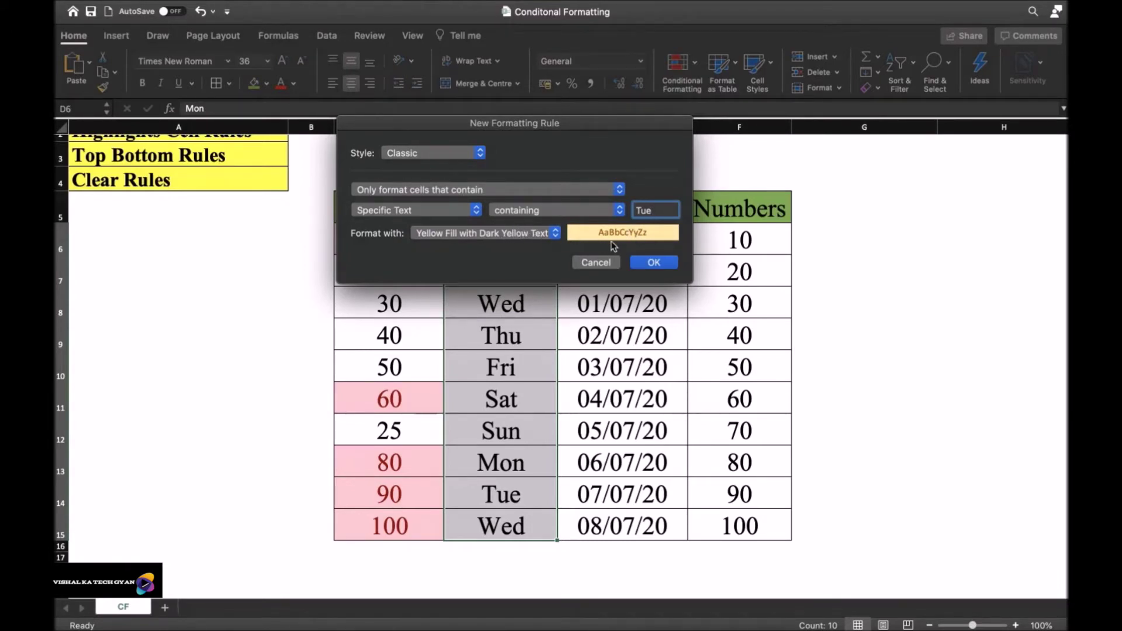
pyautogui.click(654, 263)
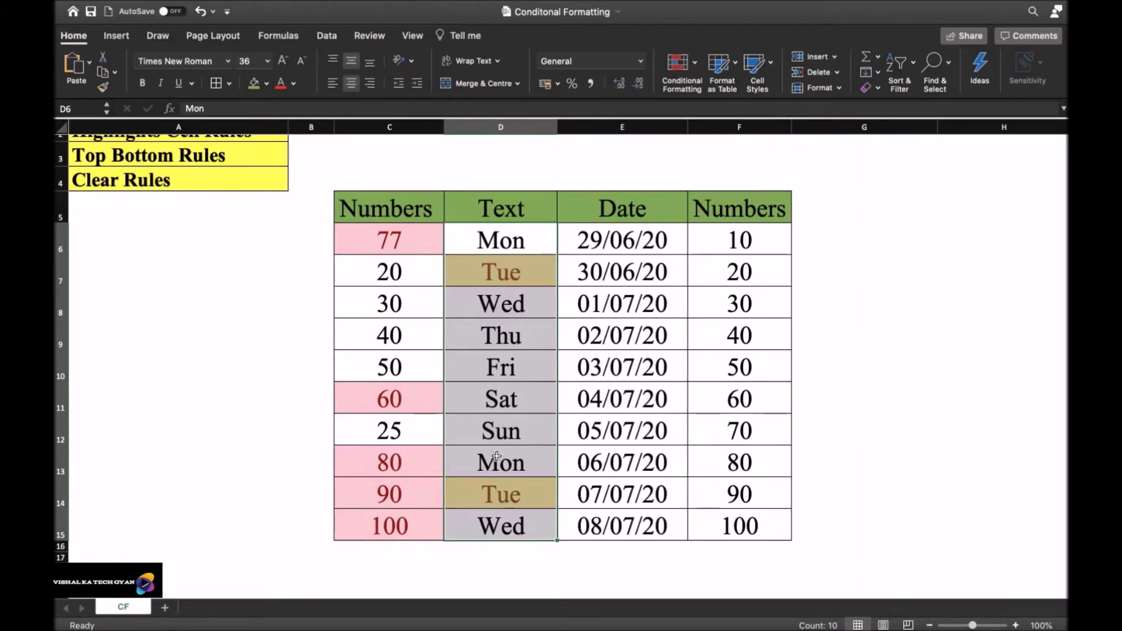
# Replace Sun in cell D12 with Tue
pyautogui.click(522, 423)
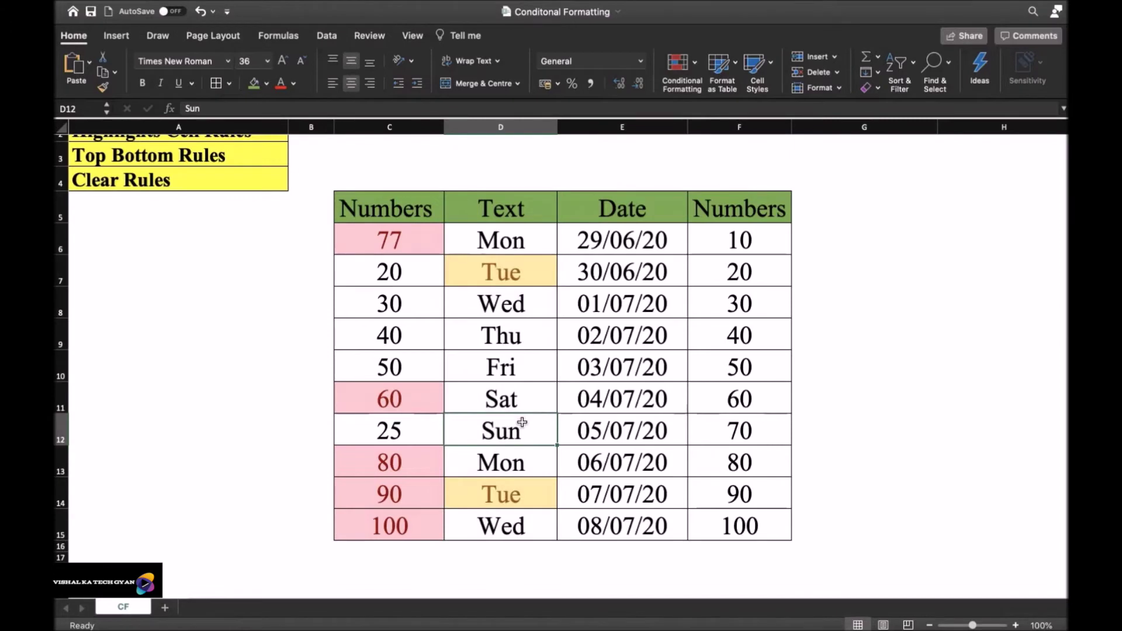
pyautogui.write('Tue')
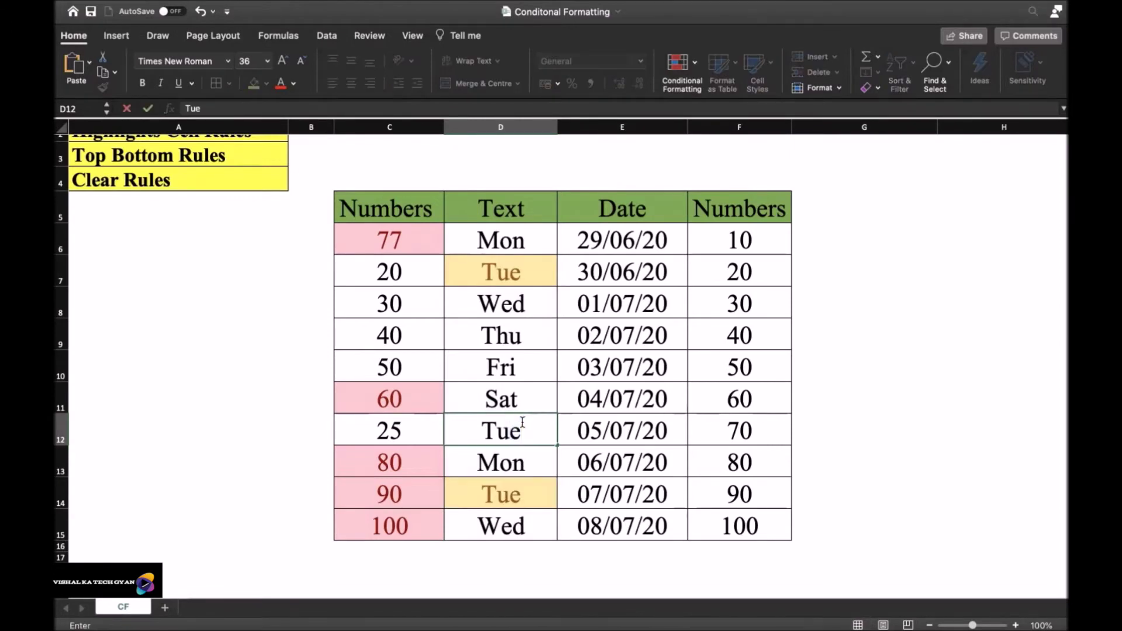
pyautogui.press('Return')
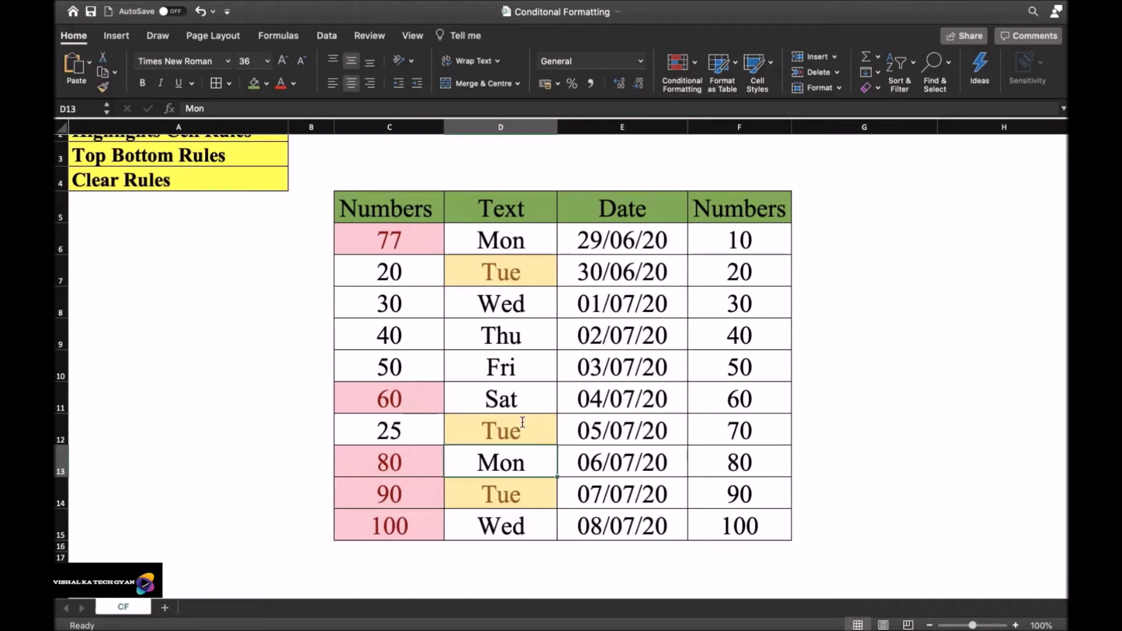
pyautogui.click(622, 208)
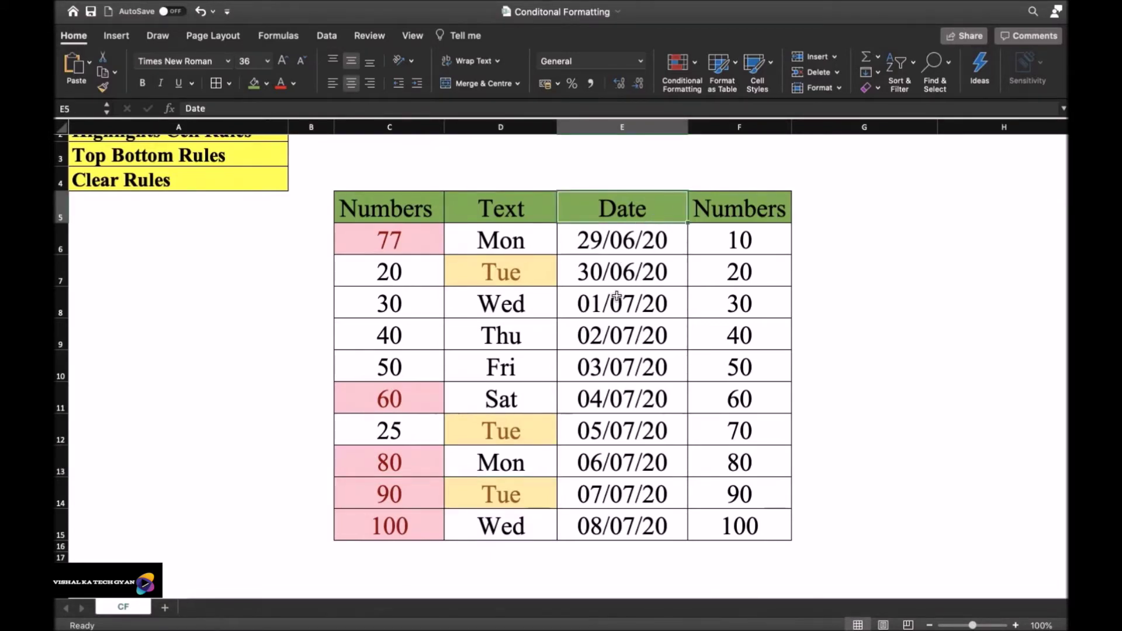
# Select E6:E15 and add an A Date Occurring 'Next week' rule with Green Fill with Dark Green Text
pyautogui.click(634, 248)
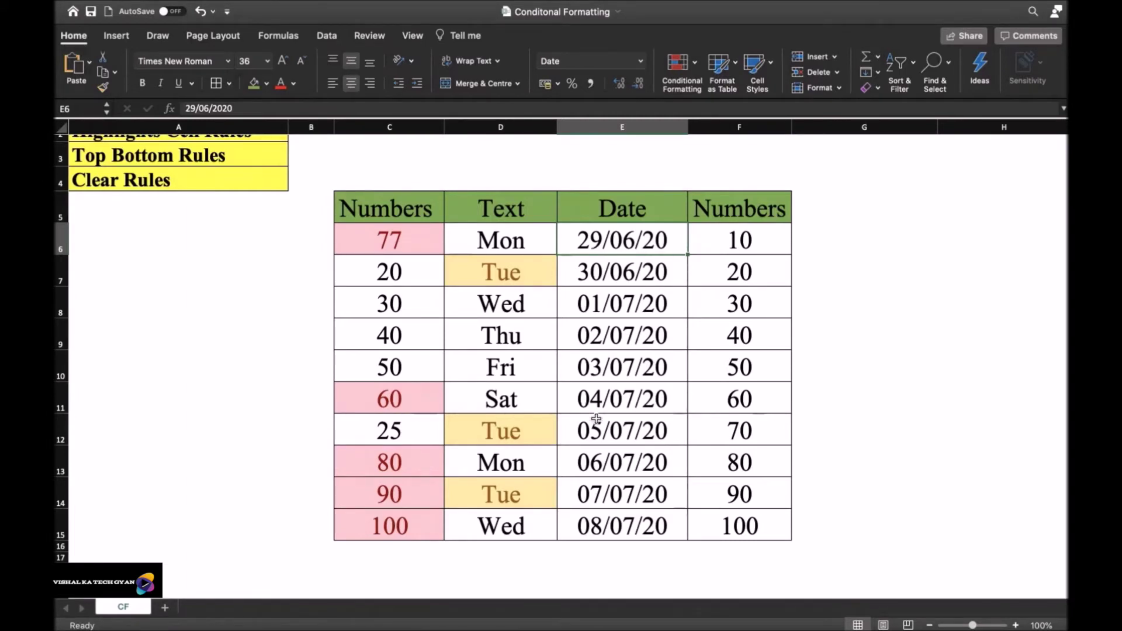
pyautogui.hotkey('shift', 'Down')
pyautogui.hotkey('shift', 'Down')
pyautogui.hotkey('shift', 'Down')
pyautogui.hotkey('shift', 'Down')
pyautogui.hotkey('shift', 'Down')
pyautogui.hotkey('shift', 'Down')
pyautogui.hotkey('shift', 'Down')
pyautogui.hotkey('shift', 'Down')
pyautogui.hotkey('shift', 'Down')
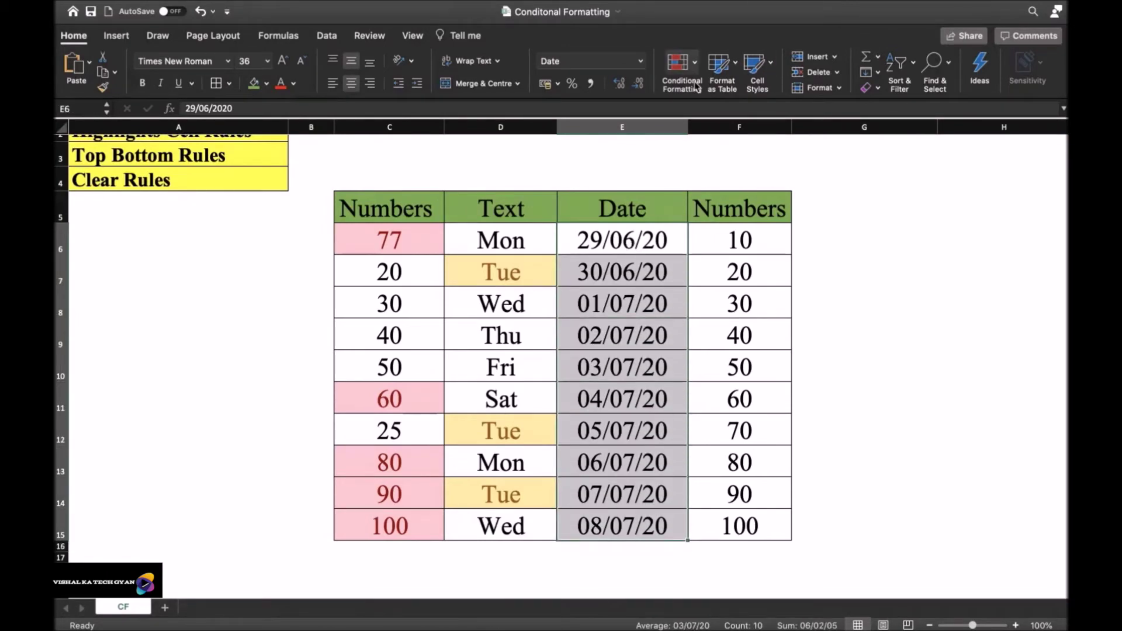
pyautogui.click(678, 63)
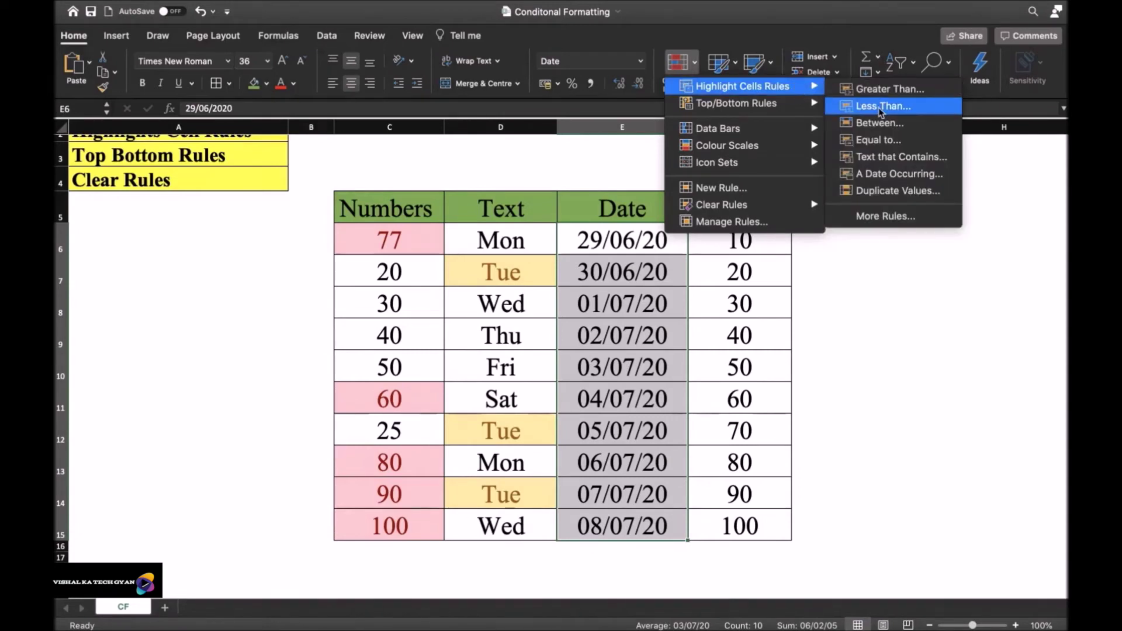
pyautogui.click(911, 174)
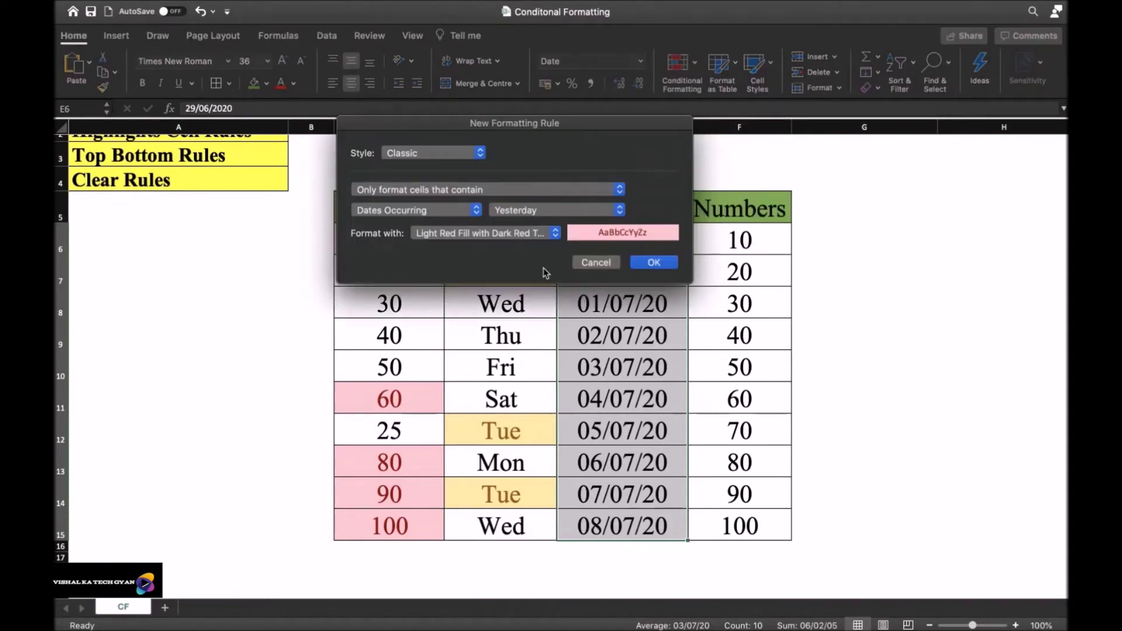
pyautogui.click(533, 212)
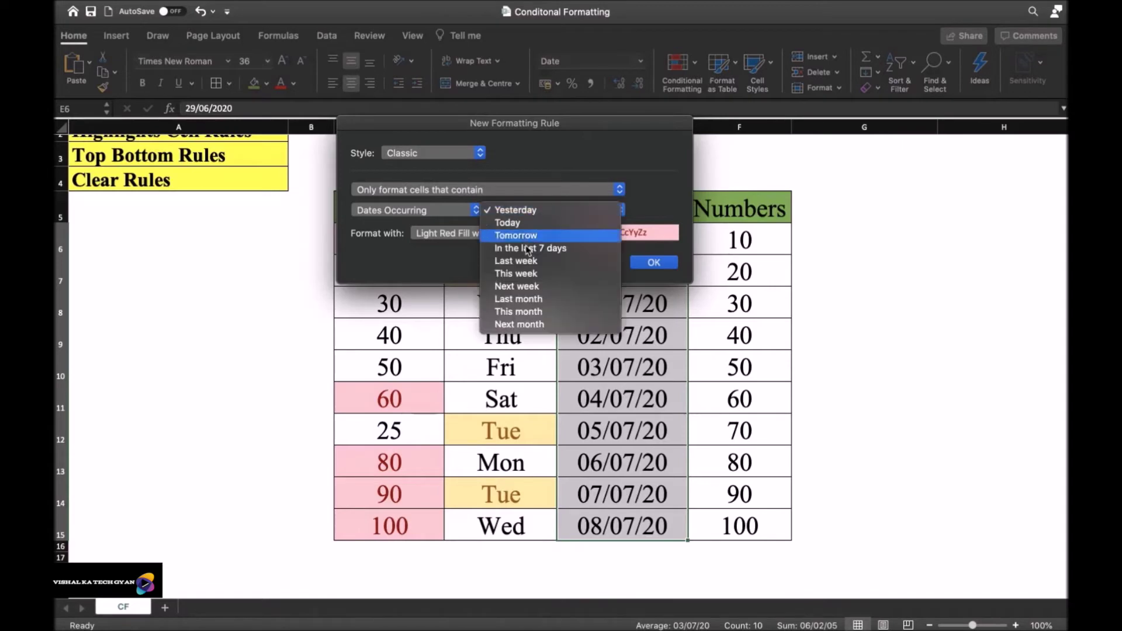
pyautogui.click(543, 290)
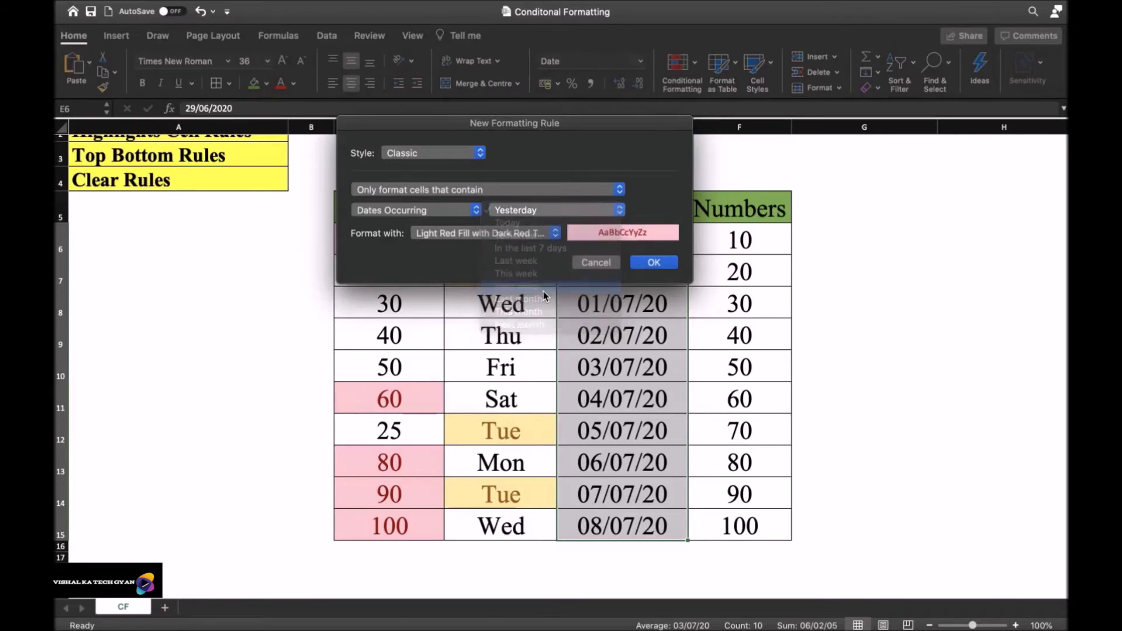
pyautogui.click(475, 234)
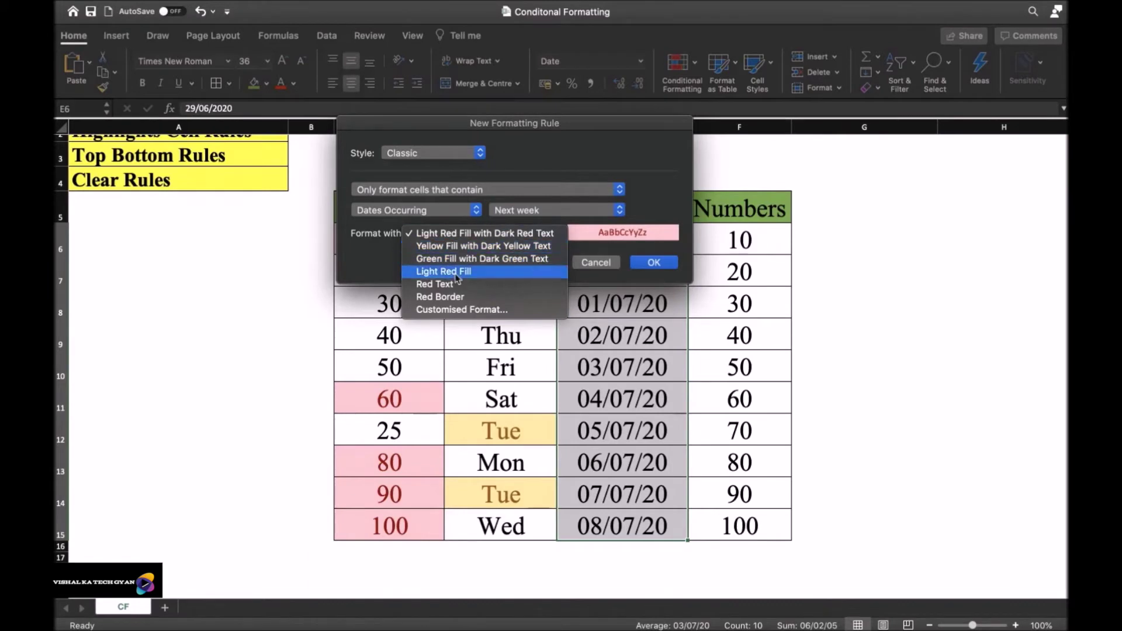
pyautogui.click(514, 259)
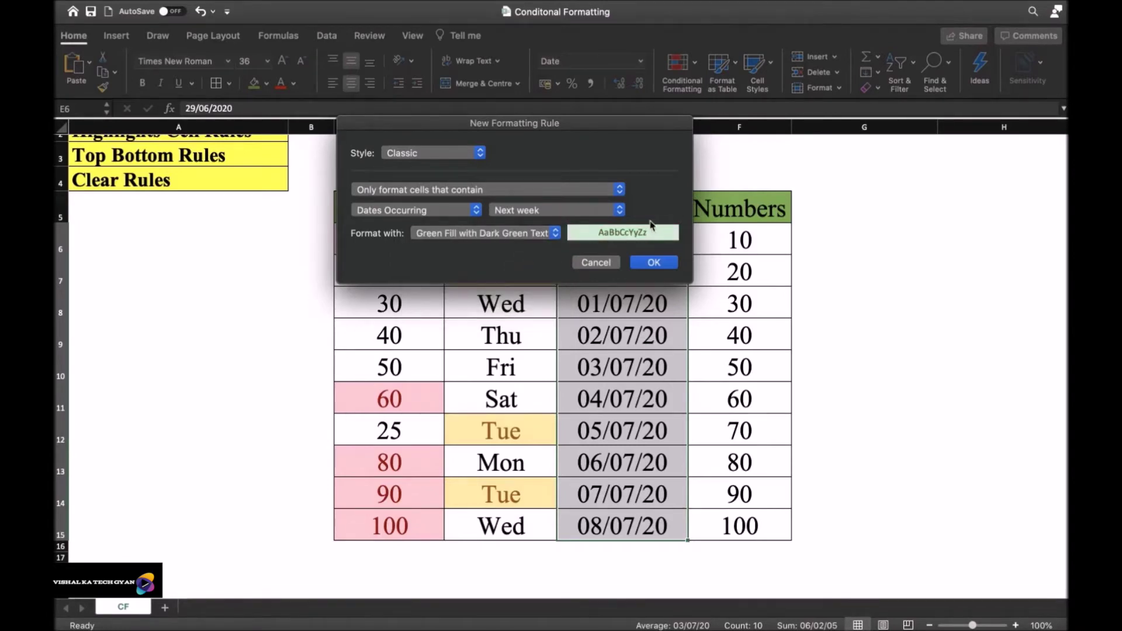
pyautogui.click(654, 263)
# Deselect the dates and review the highlighted cells around the table
pyautogui.click(769, 358)
pyautogui.scroll(-1, 661, 491)
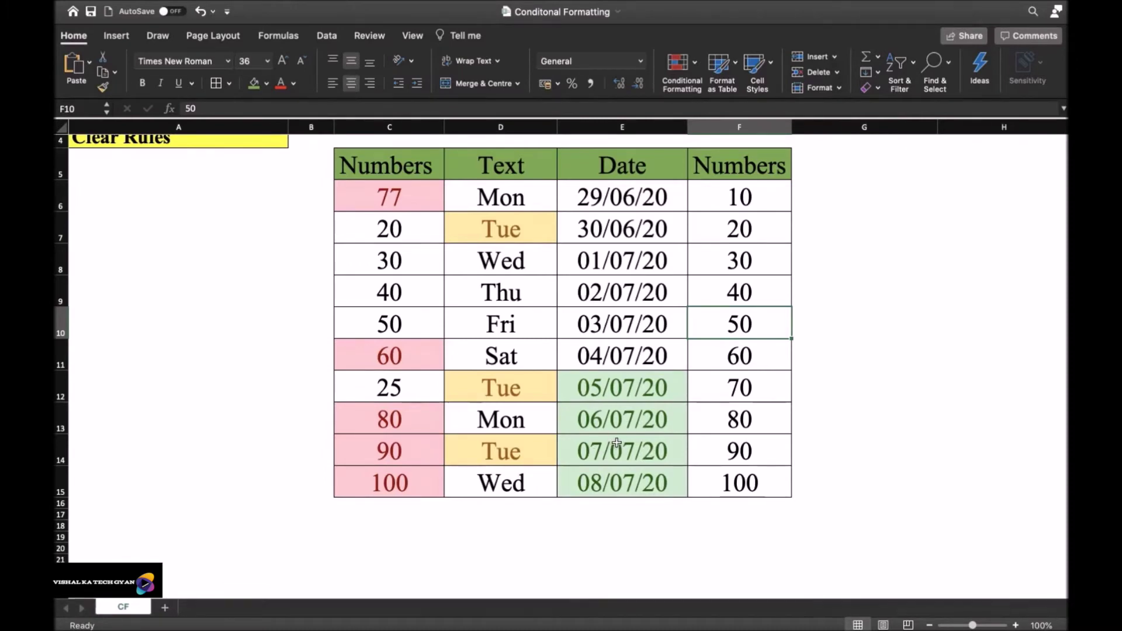
pyautogui.click(776, 363)
pyautogui.click(748, 174)
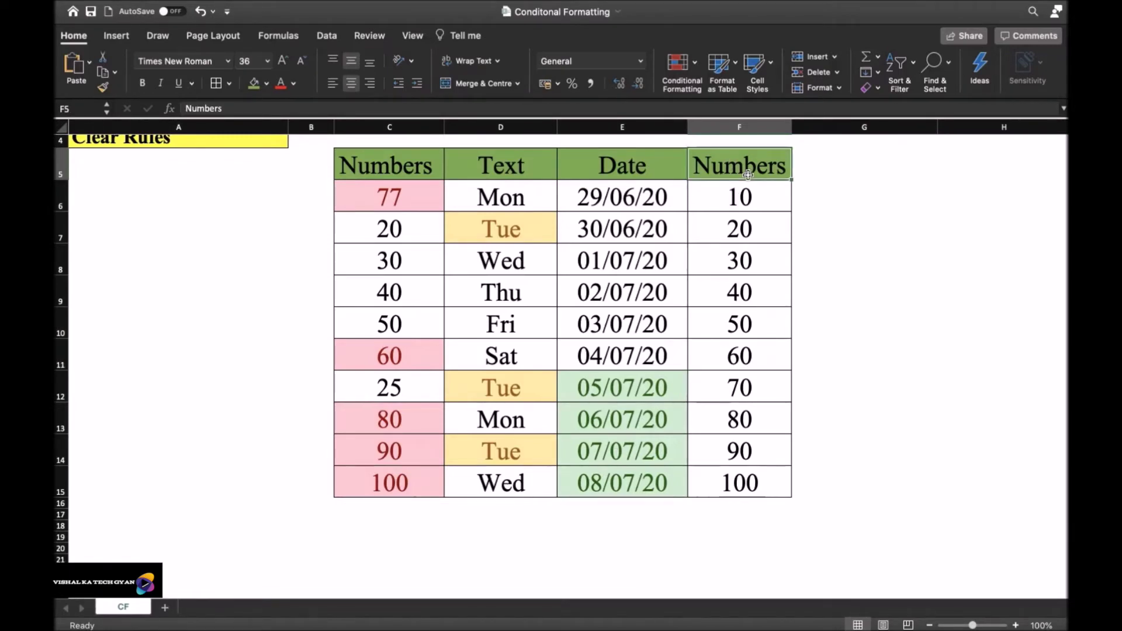
pyautogui.click(267, 349)
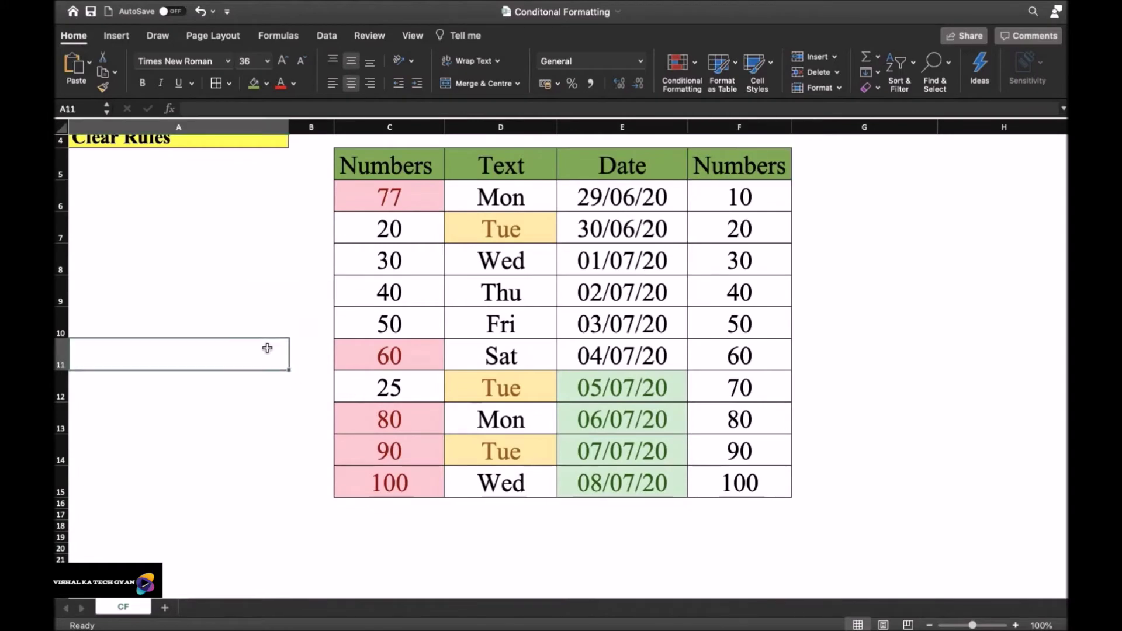
pyautogui.click(491, 320)
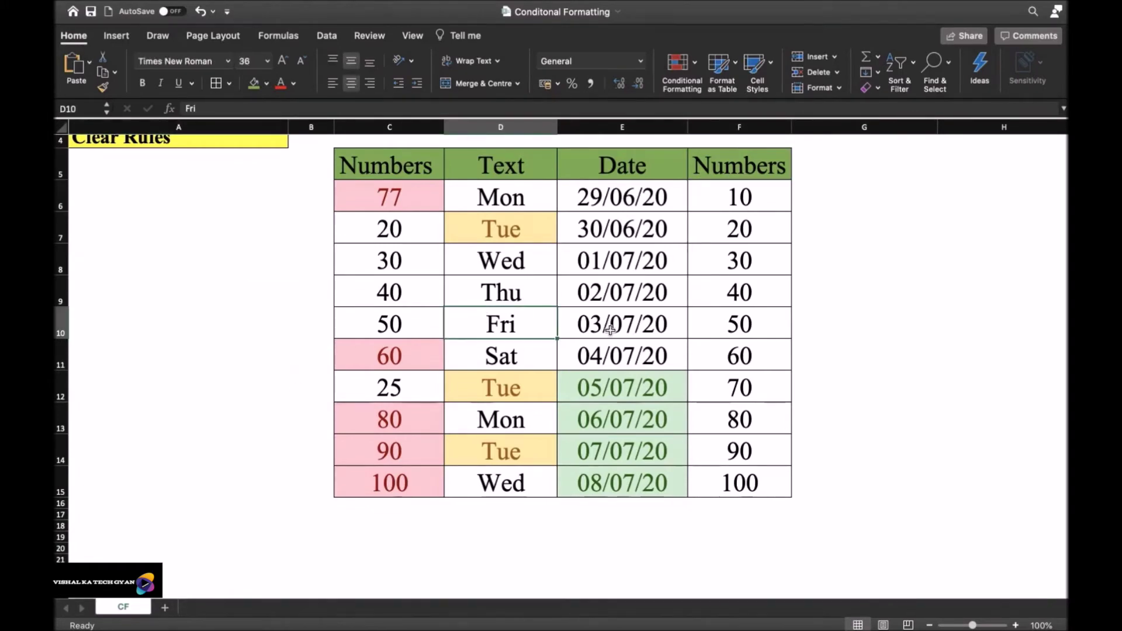
# With C7 selected, choose Clear Rules from Entire Sheet
pyautogui.scroll(1, 610, 330)
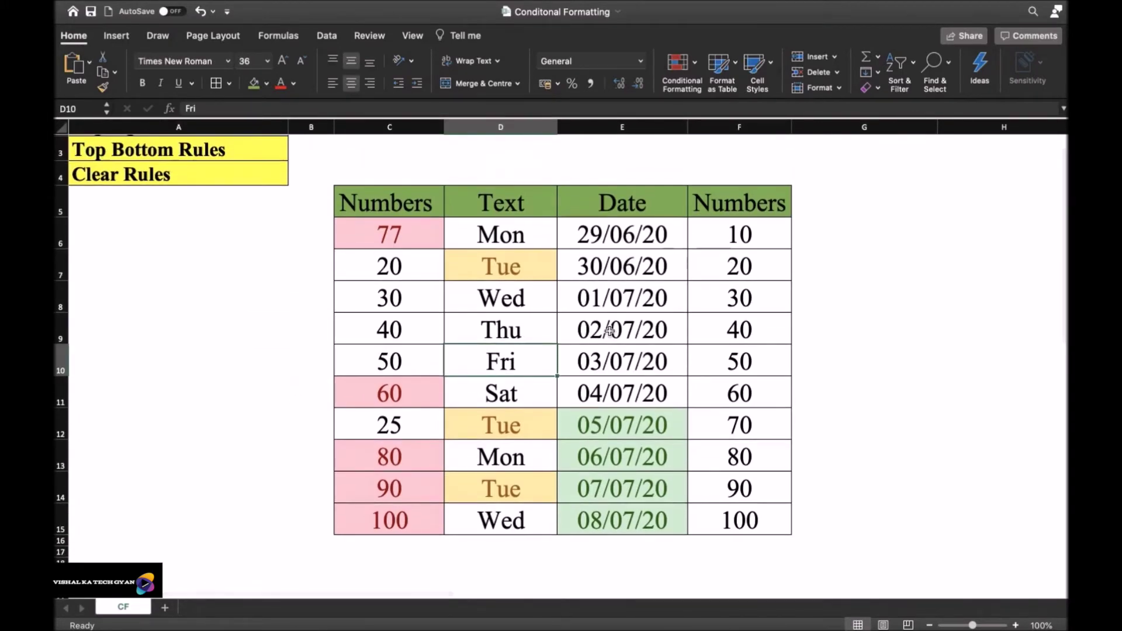
pyautogui.click(421, 257)
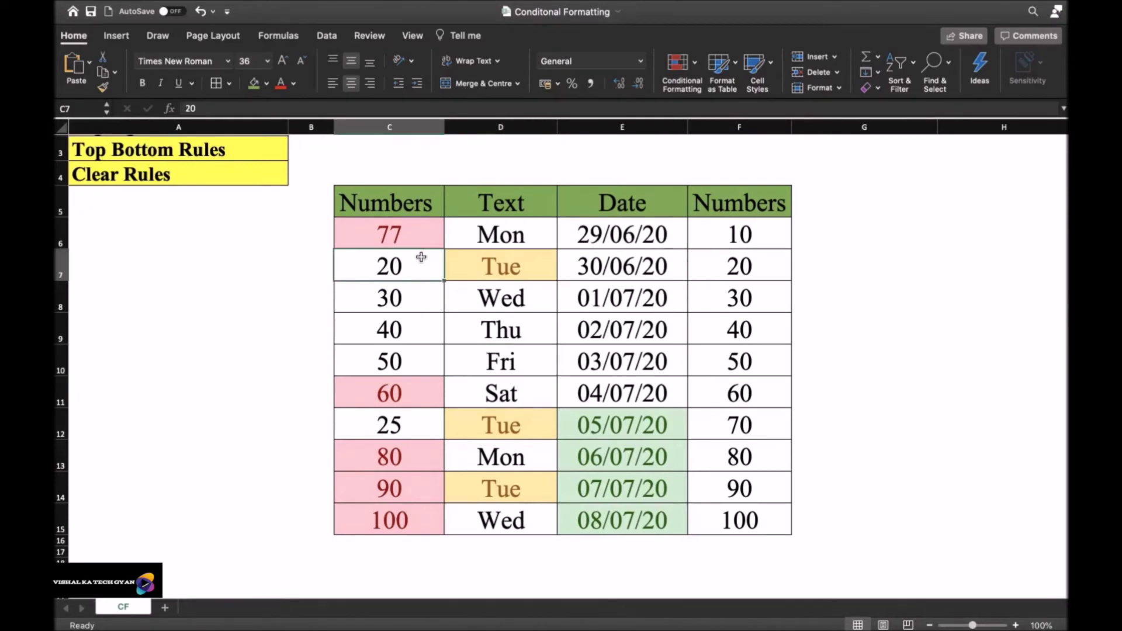
pyautogui.click(681, 64)
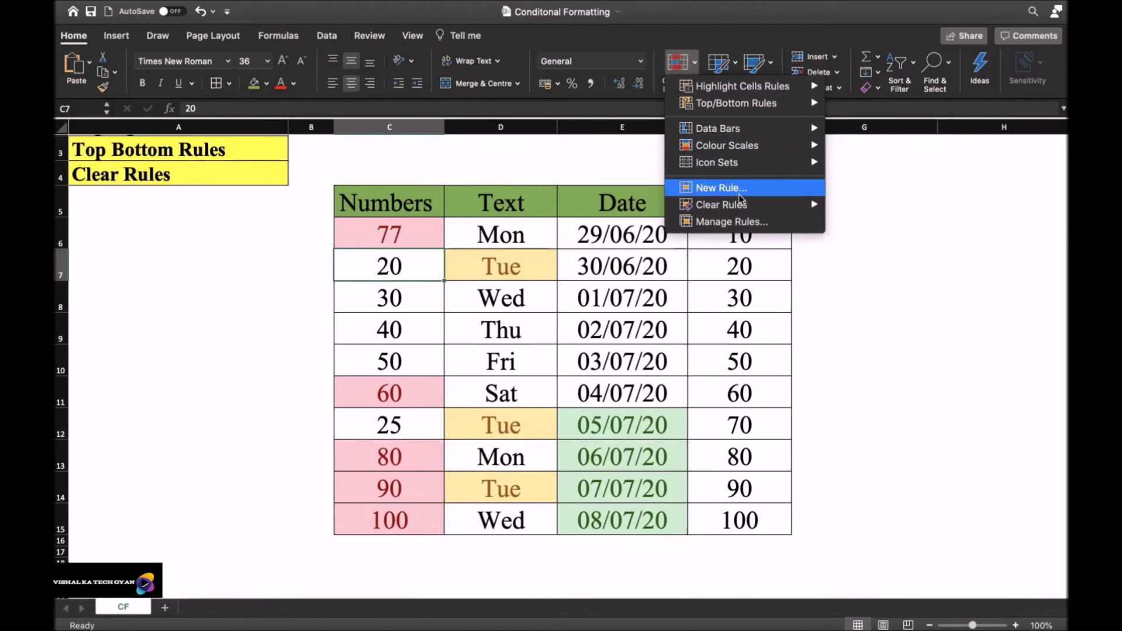
pyautogui.moveTo(714, 210)
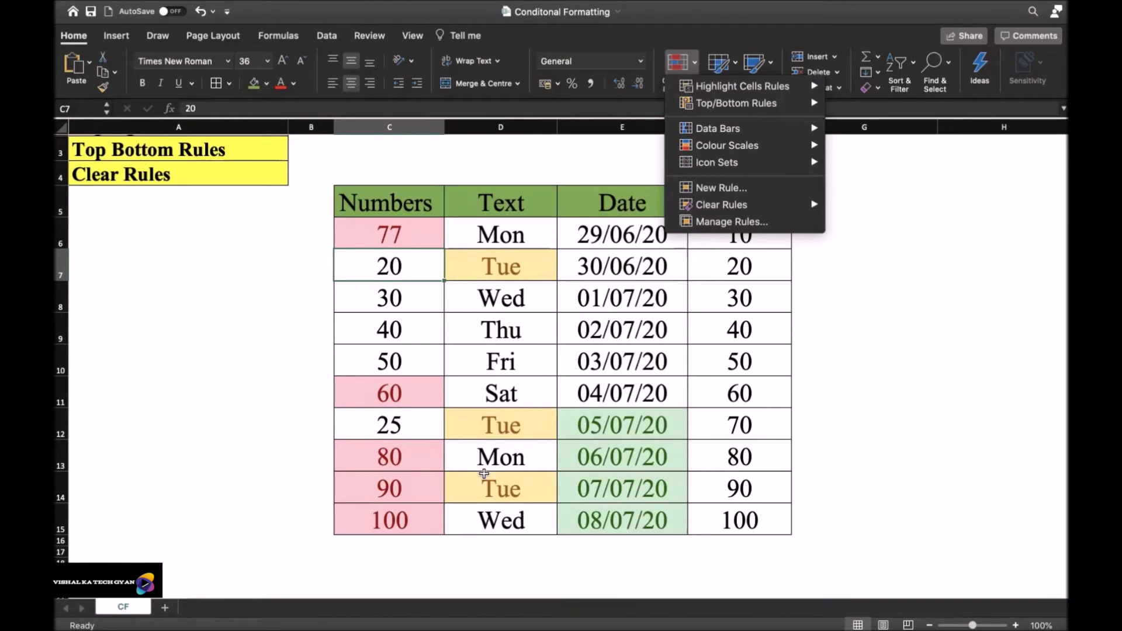
pyautogui.moveTo(795, 211)
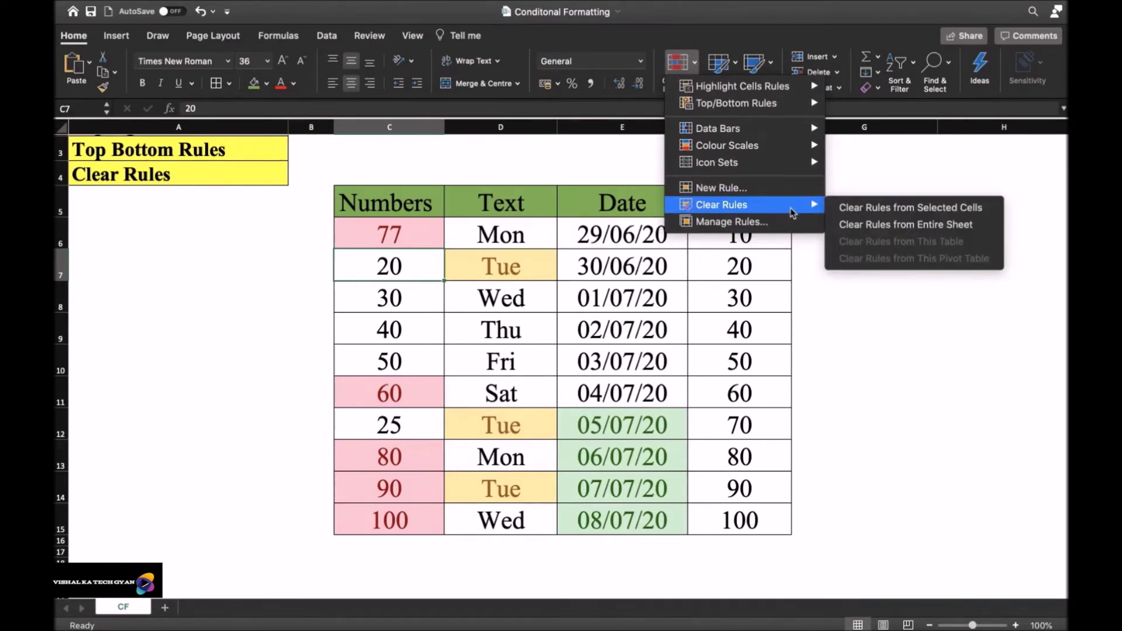
pyautogui.click(857, 224)
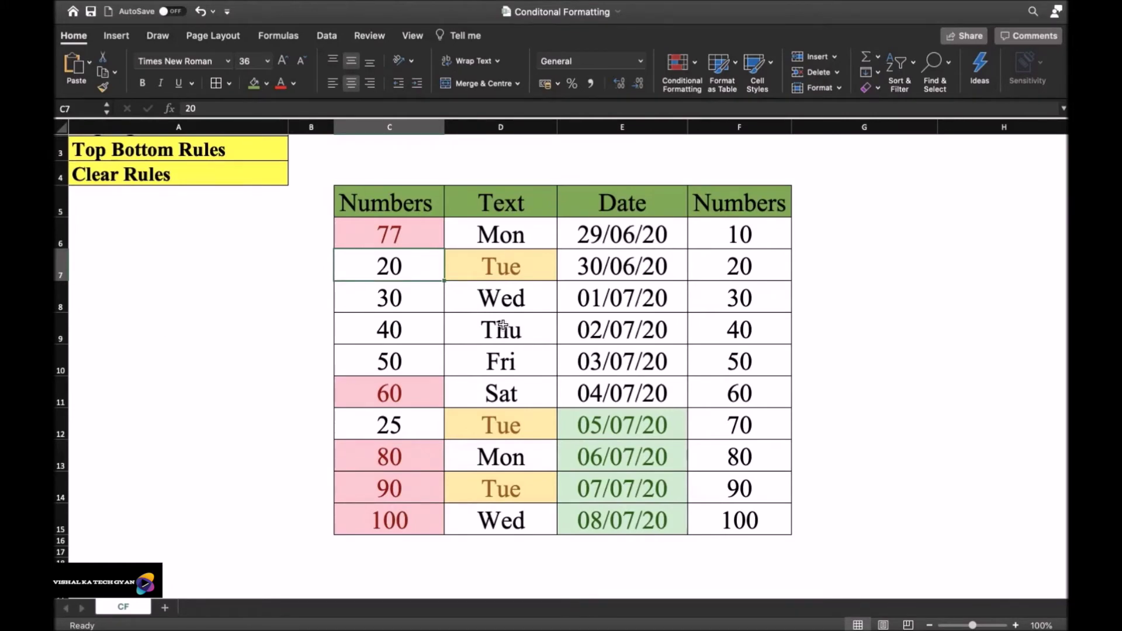
# Select D6:D15, restore the workbook window, and clear rules from the entire sheet again
pyautogui.click(542, 229)
pyautogui.hotkey('shift', 'Down')
pyautogui.hotkey('shift', 'Down')
pyautogui.hotkey('shift', 'Down')
pyautogui.hotkey('shift', 'Down')
pyautogui.hotkey('shift', 'Down')
pyautogui.hotkey('shift', 'Down')
pyautogui.hotkey('shift', 'Down')
pyautogui.hotkey('shift', 'Down')
pyautogui.hotkey('shift', 'Down')
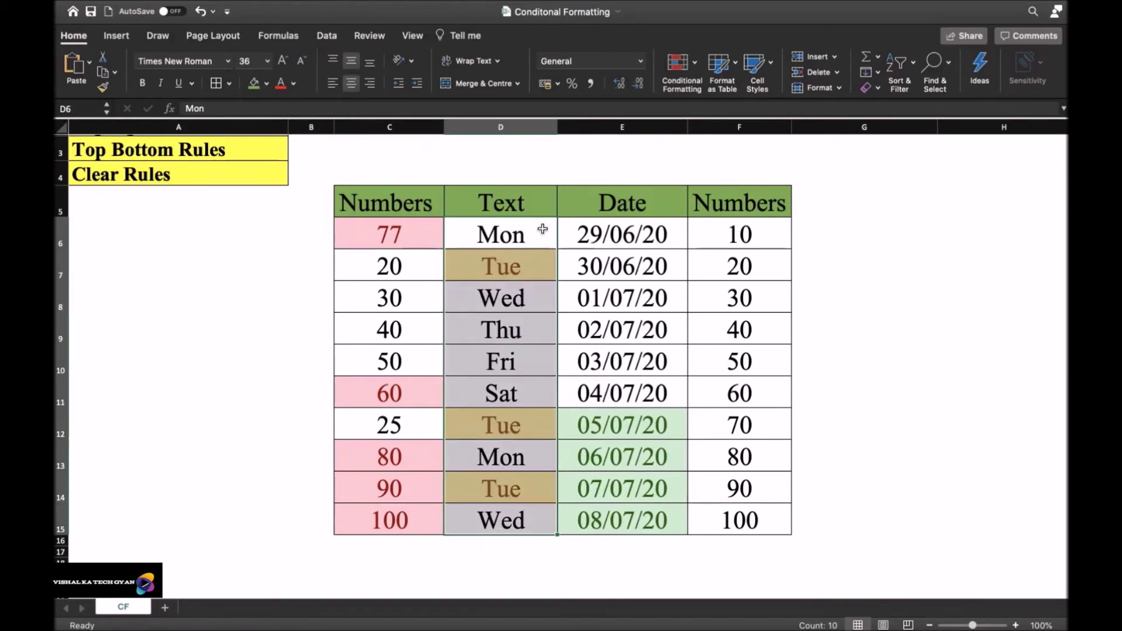
pyautogui.click(678, 62)
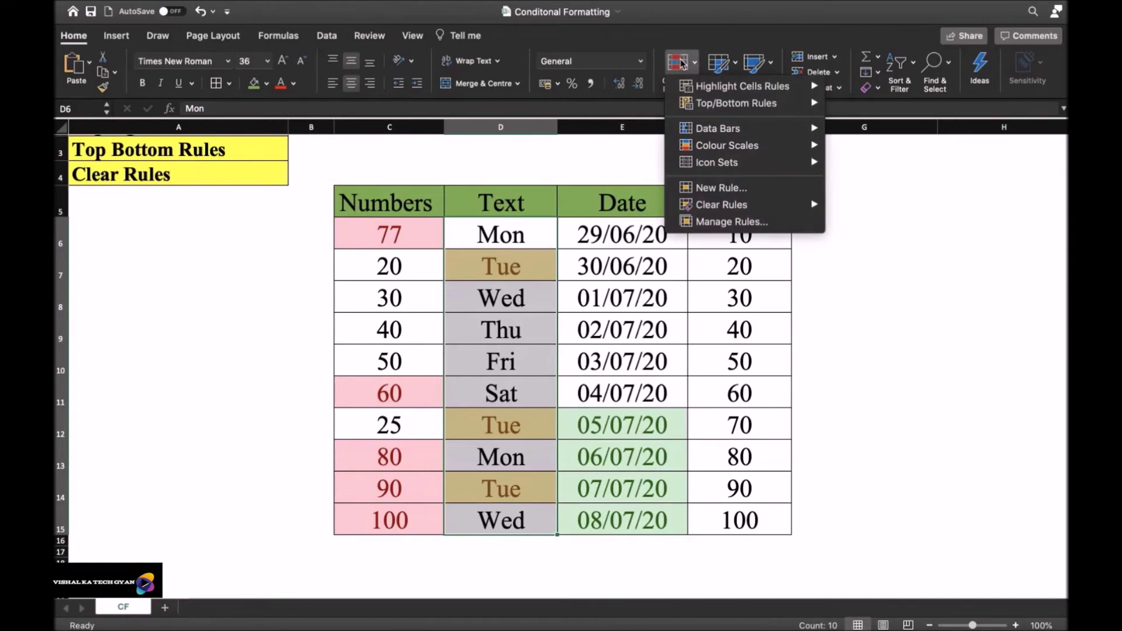
pyautogui.click(591, 307)
pyautogui.click(543, 416)
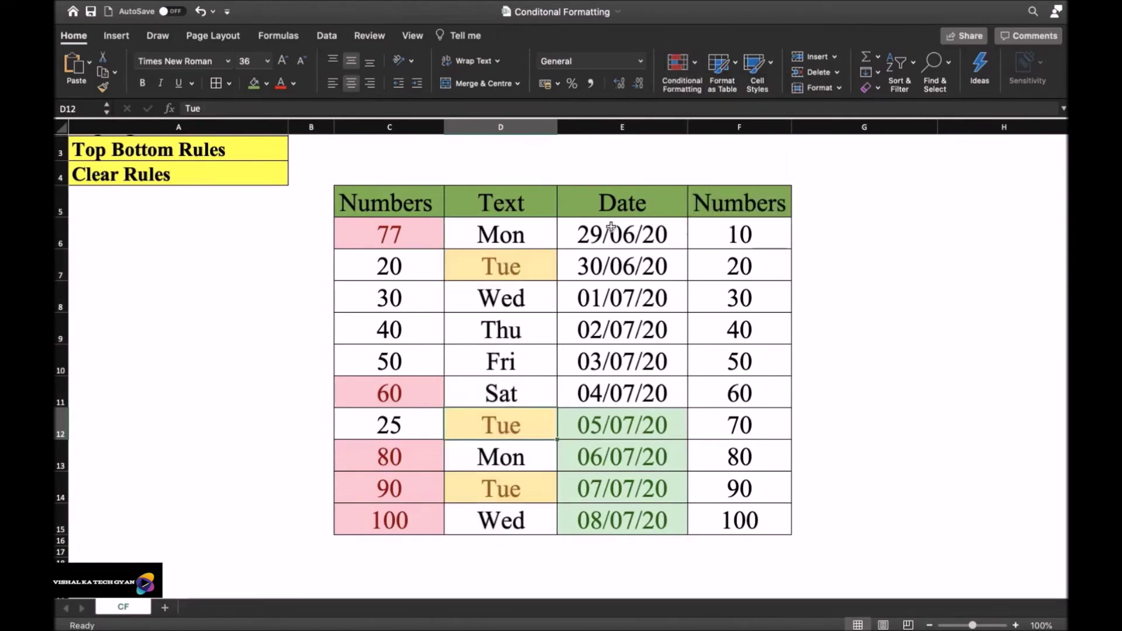
pyautogui.press('ctrl+super+f')
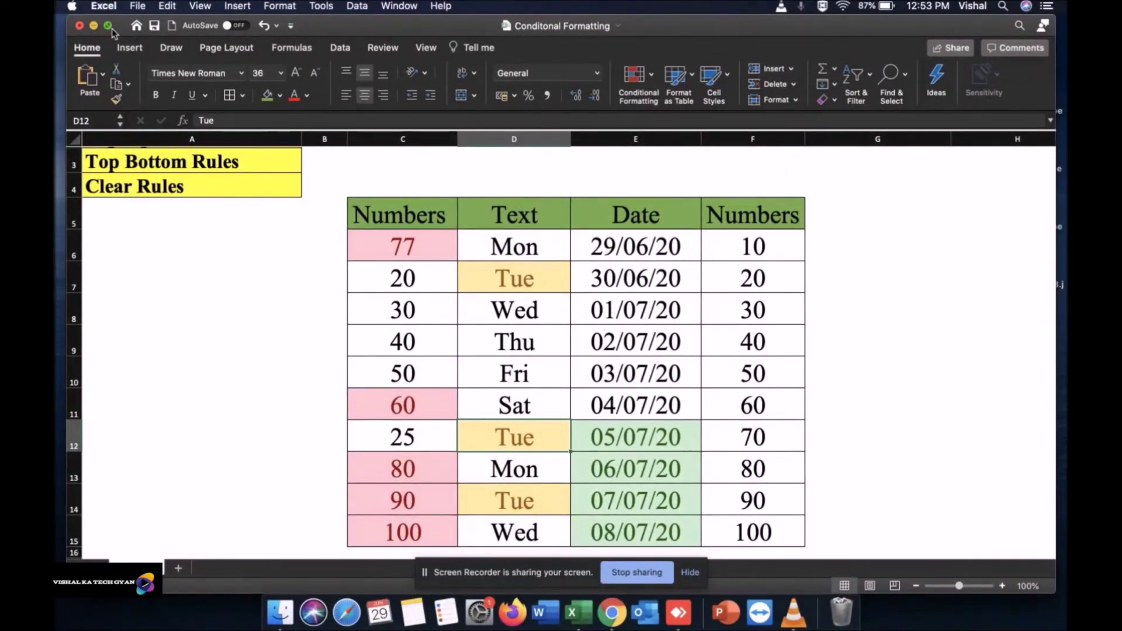
pyautogui.click(108, 26)
pyautogui.click(678, 62)
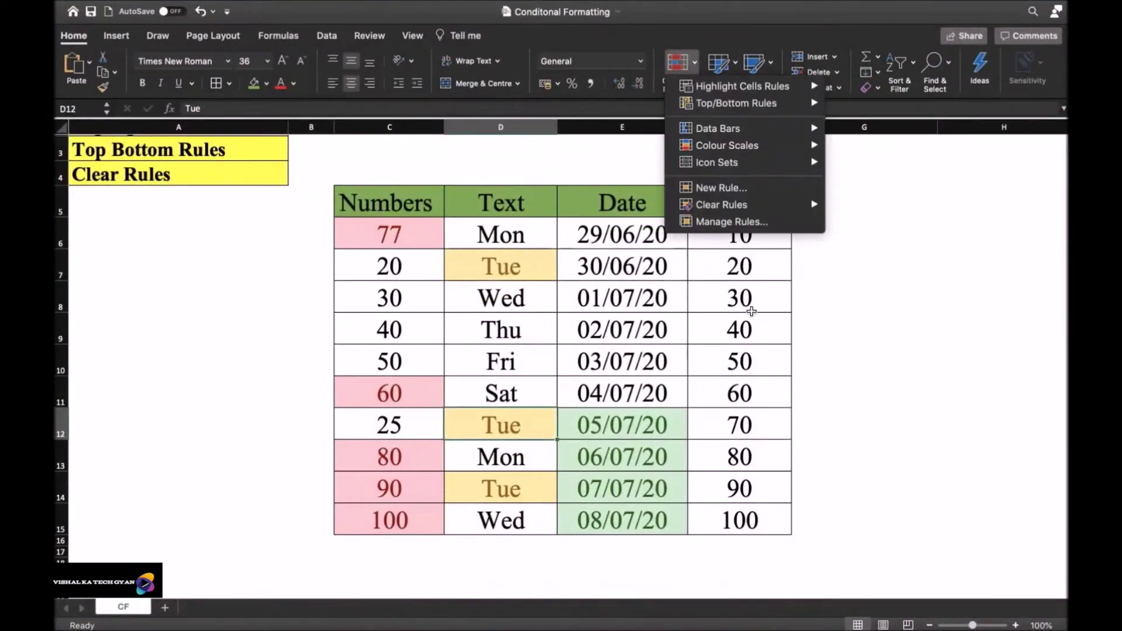
pyautogui.moveTo(783, 205)
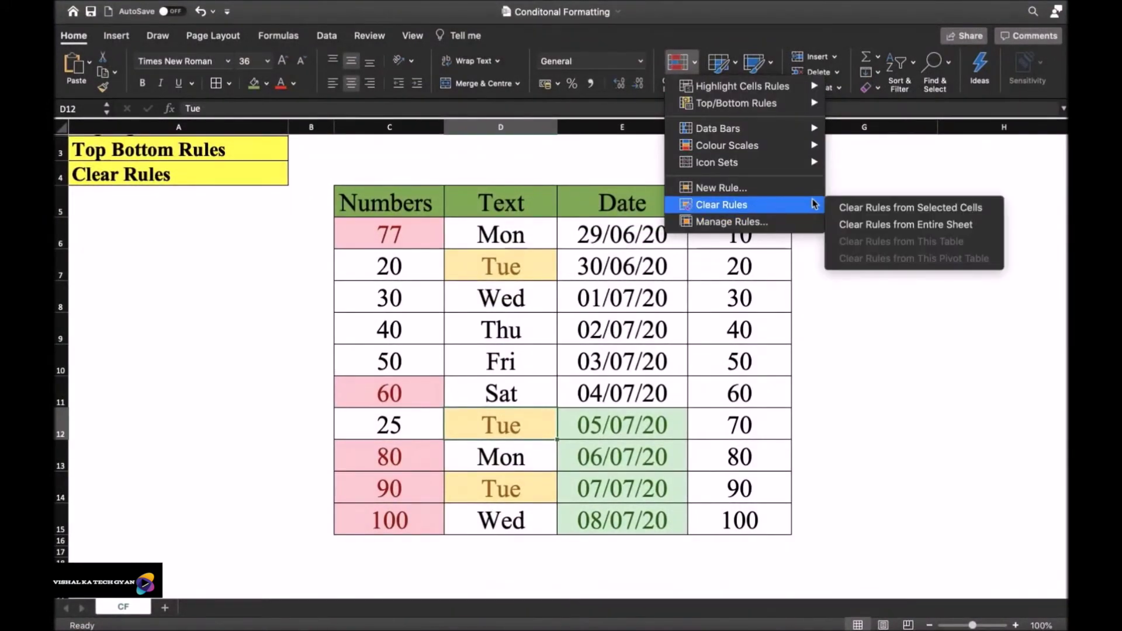
pyautogui.click(885, 226)
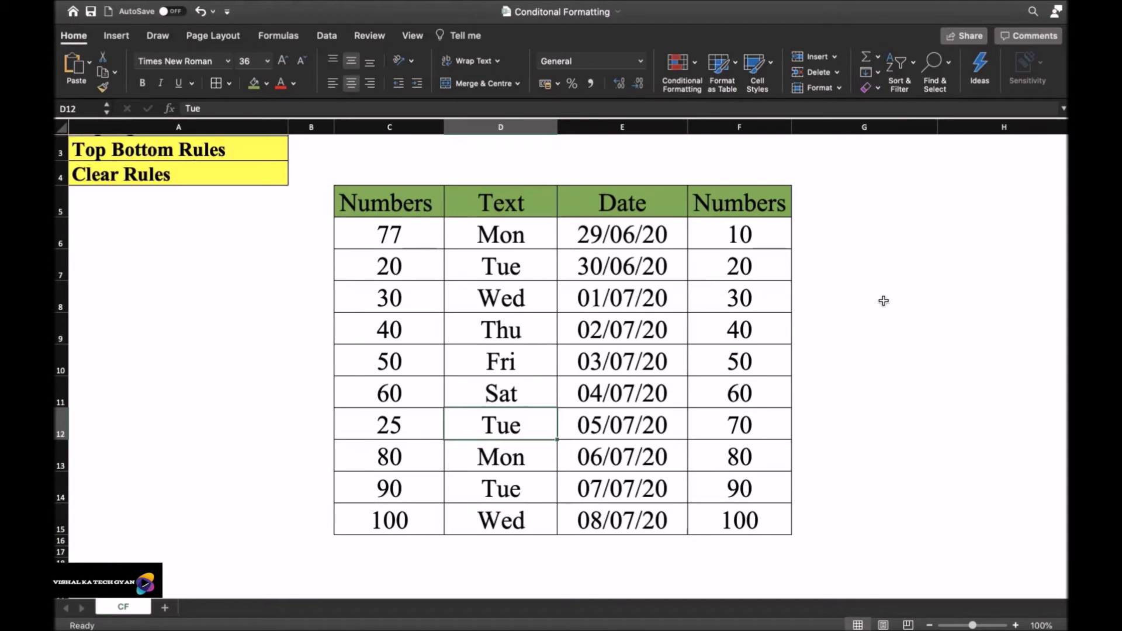
# Select the day names D6:D15, Mon through Wed
pyautogui.click(534, 322)
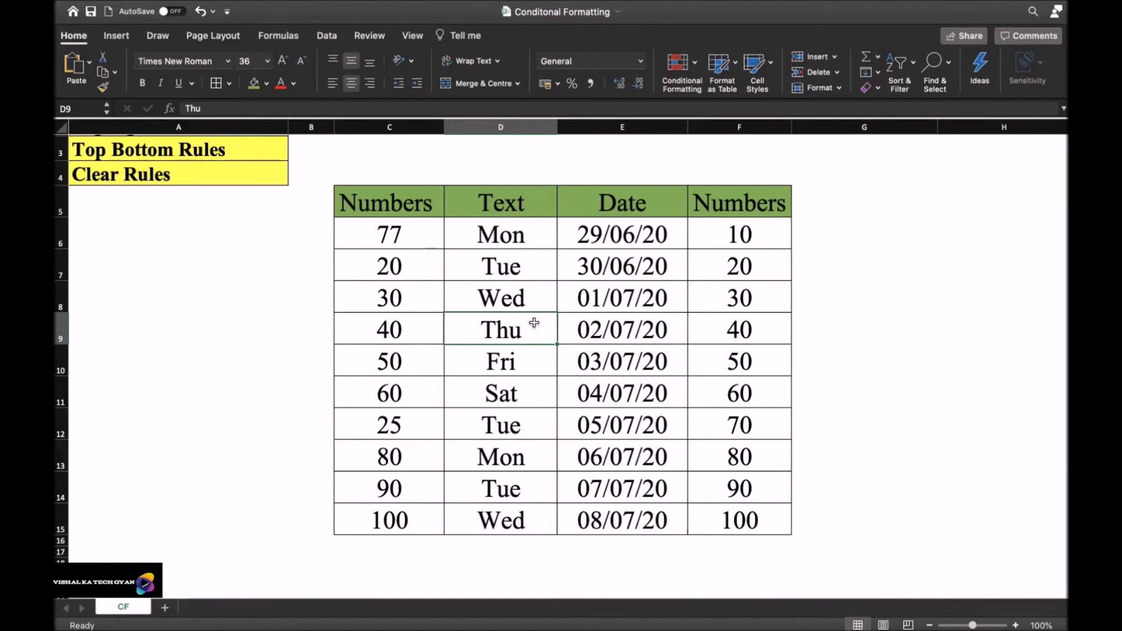
pyautogui.click(134, 192)
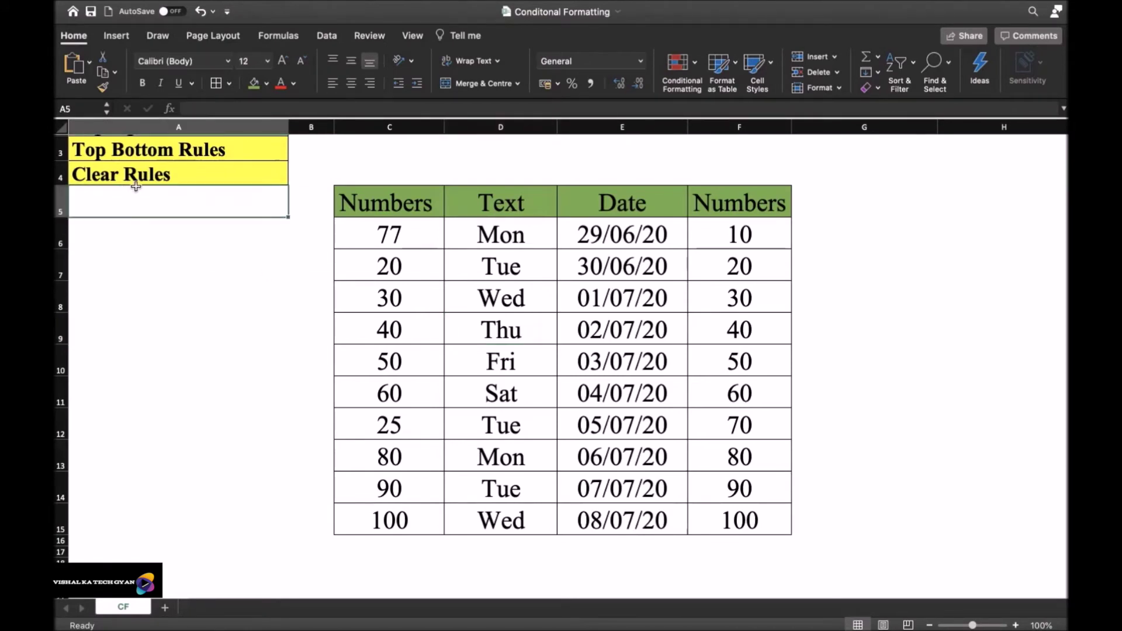
pyautogui.click(175, 175)
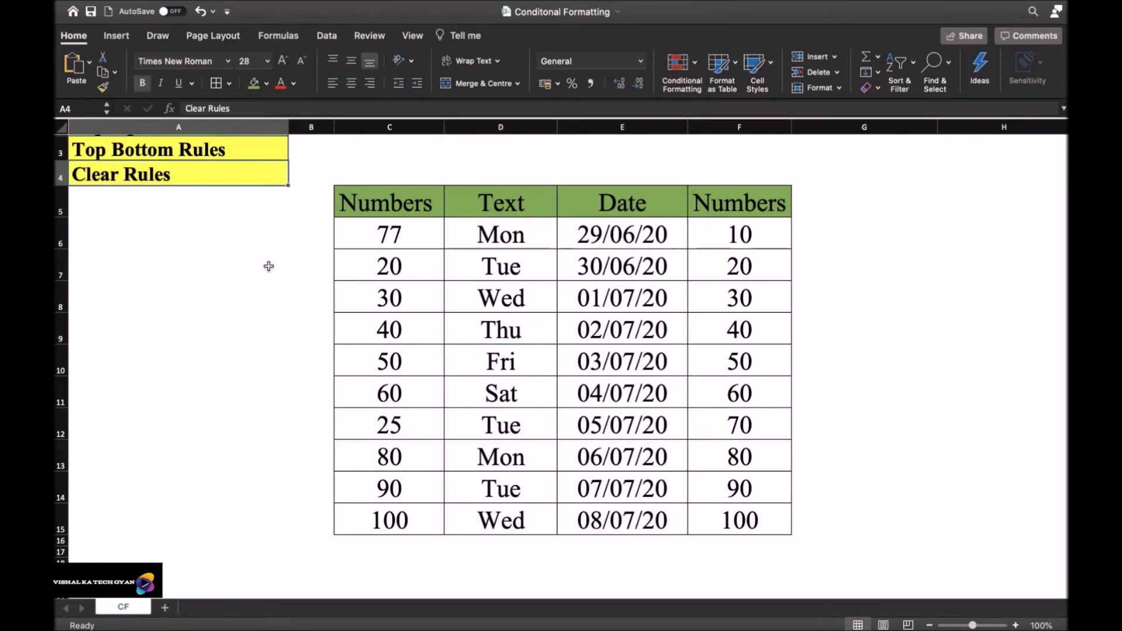
pyautogui.click(461, 374)
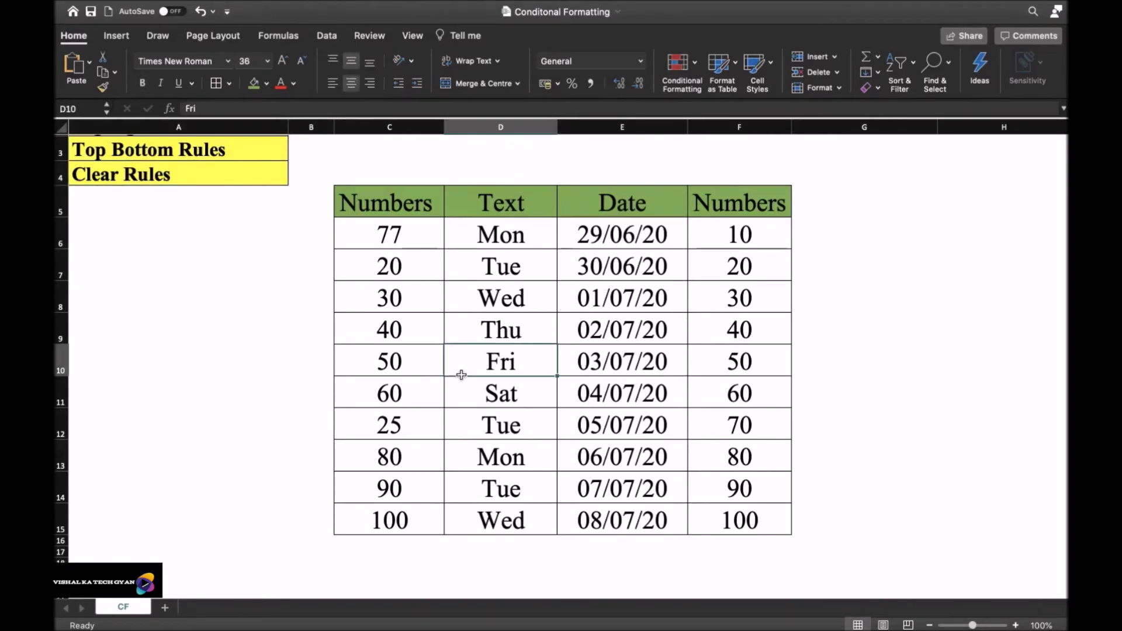
pyautogui.press('Up')
pyautogui.press('Up')
pyautogui.press('Up')
pyautogui.press('Up')
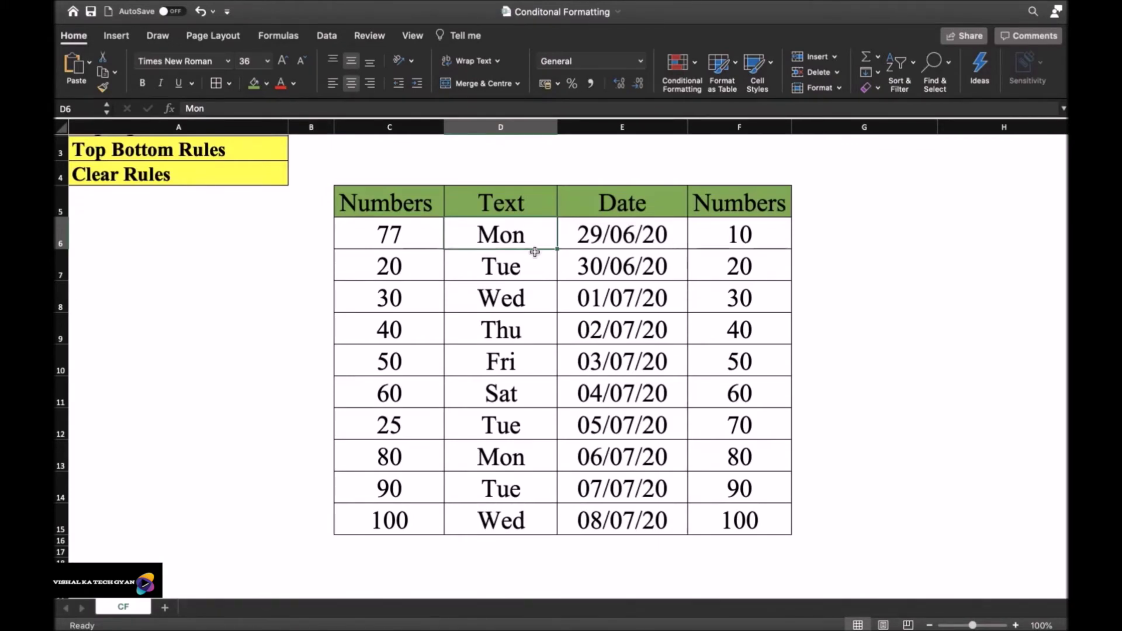
pyautogui.hotkey('shift', 'Down')
pyautogui.hotkey('shift', 'Down')
pyautogui.hotkey('shift', 'Down')
pyautogui.hotkey('shift', 'Down')
pyautogui.hotkey('shift', 'Down')
pyautogui.hotkey('shift', 'Down')
pyautogui.hotkey('shift', 'Down')
pyautogui.hotkey('shift', 'Down')
pyautogui.hotkey('shift', 'Down')
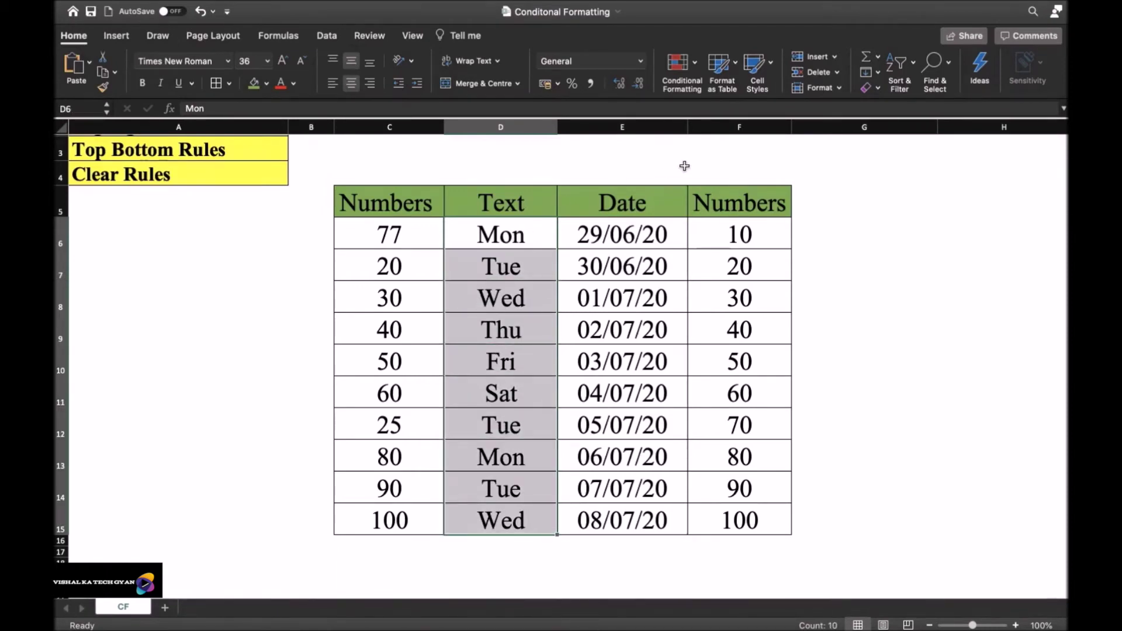
# Add a Duplicate Values rule with the default Light Red Fill with Dark Red Text
pyautogui.click(678, 63)
pyautogui.moveTo(701, 86)
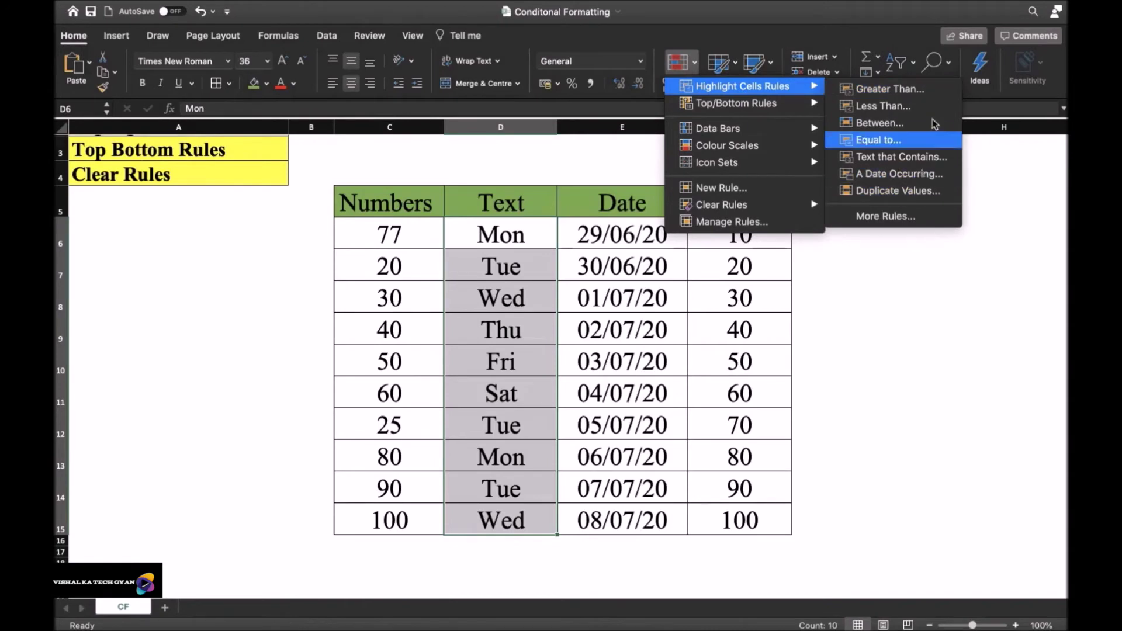
pyautogui.click(892, 193)
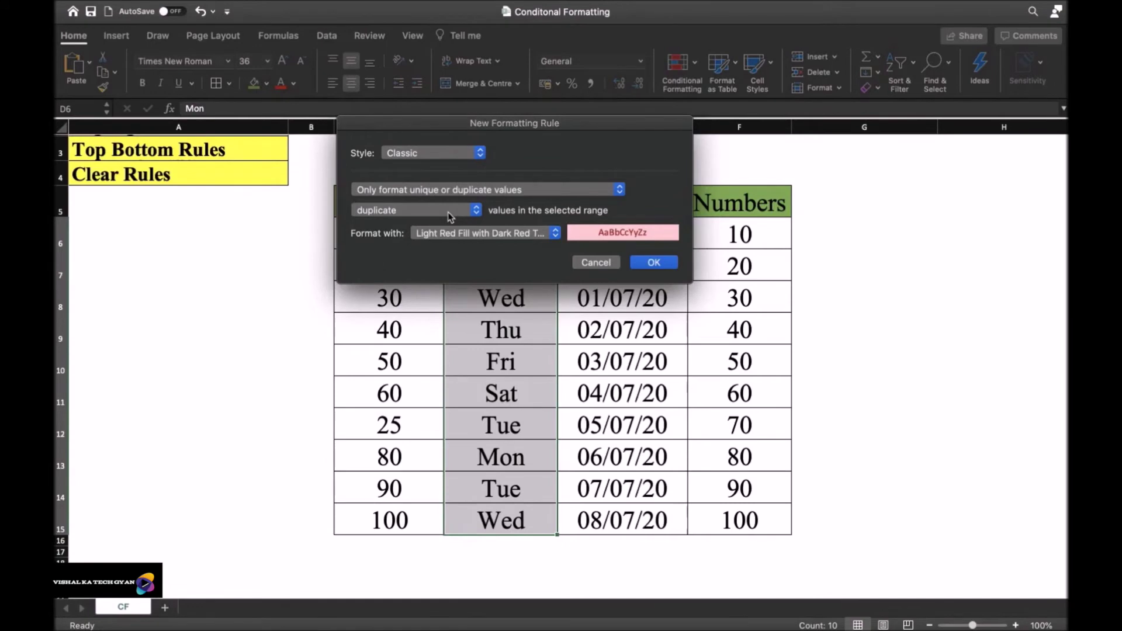
pyautogui.click(654, 263)
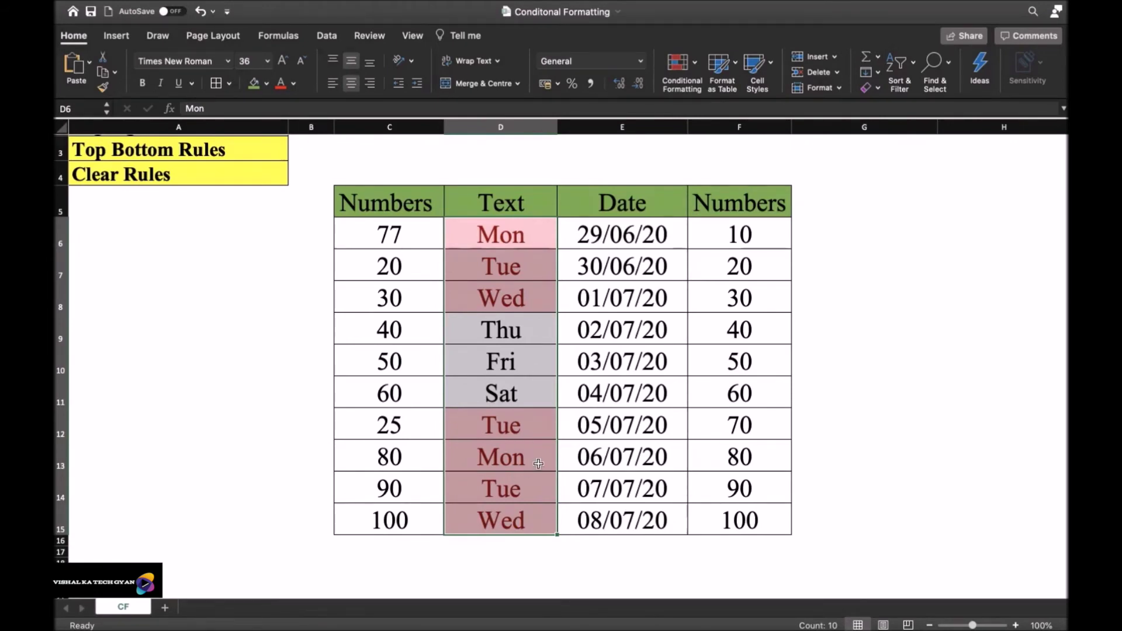
pyautogui.click(679, 65)
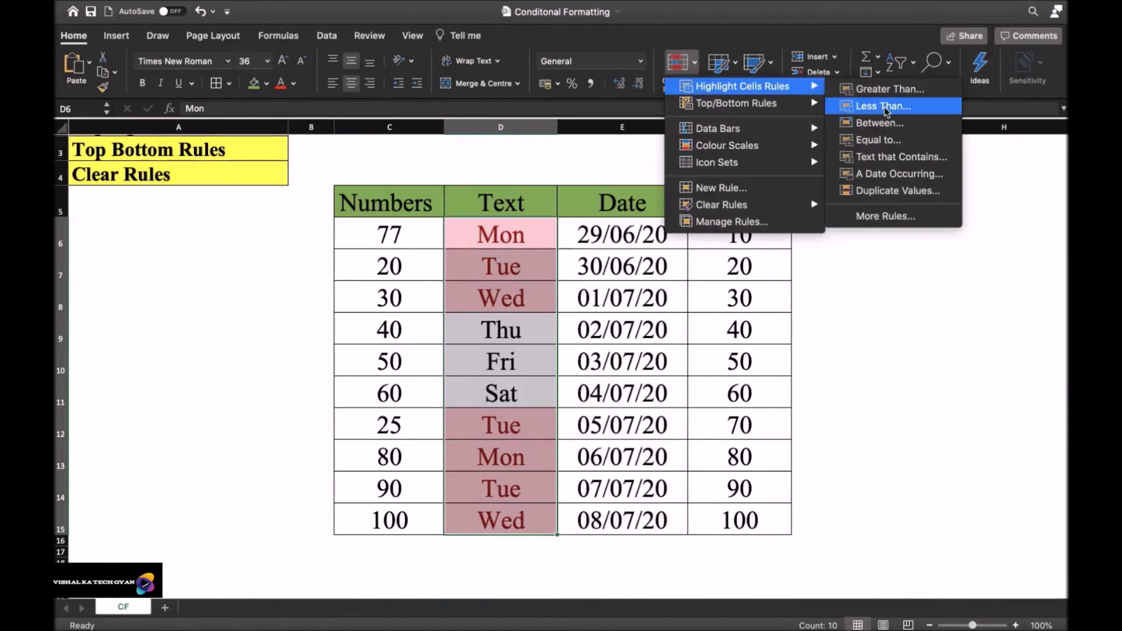
# Add a Duplicate Values rule switched to Unique with light red fill
pyautogui.click(886, 191)
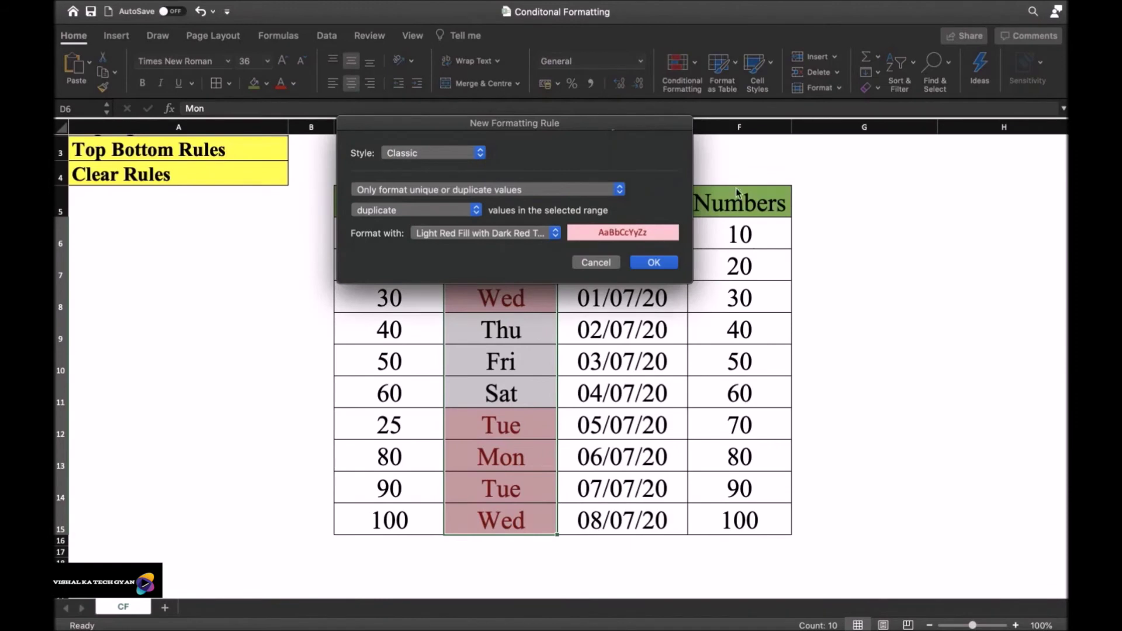
pyautogui.click(409, 210)
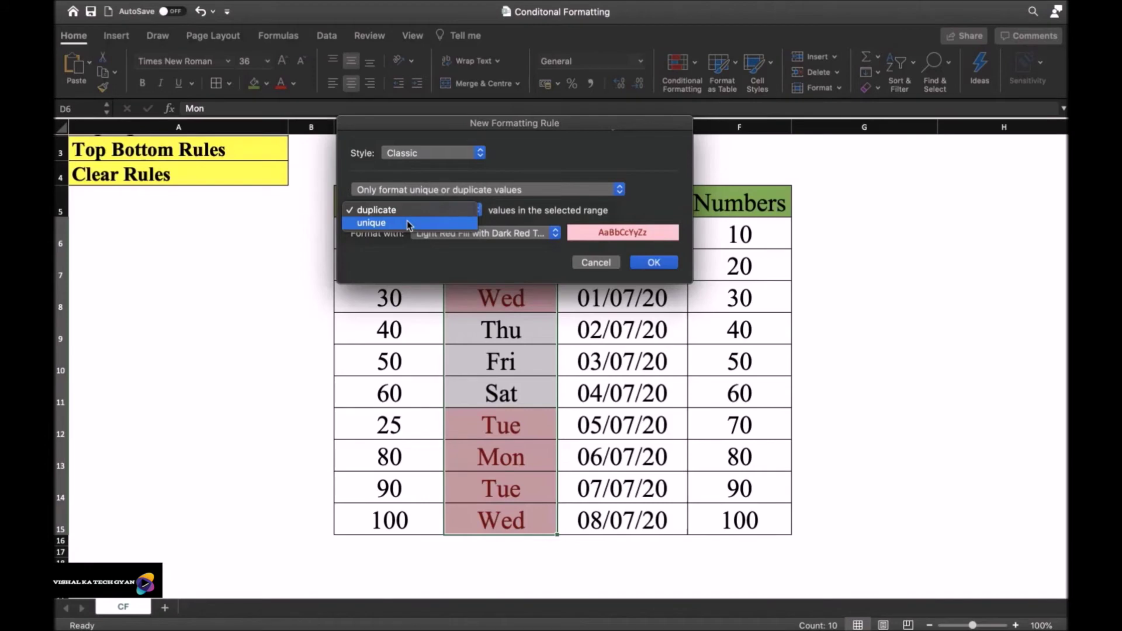
pyautogui.click(408, 224)
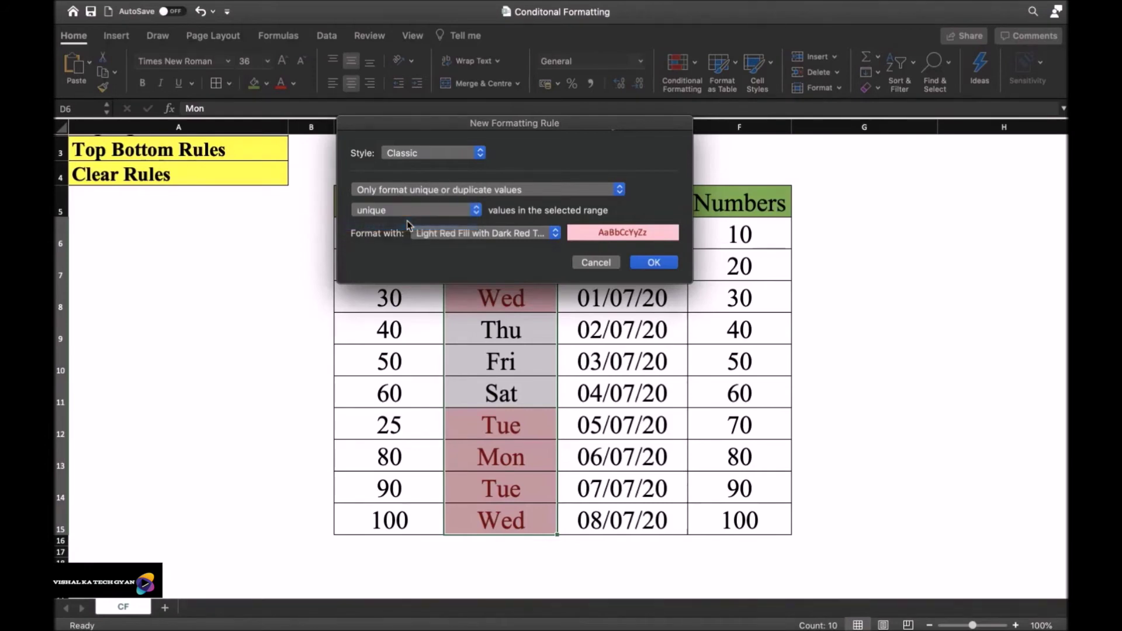
pyautogui.click(663, 263)
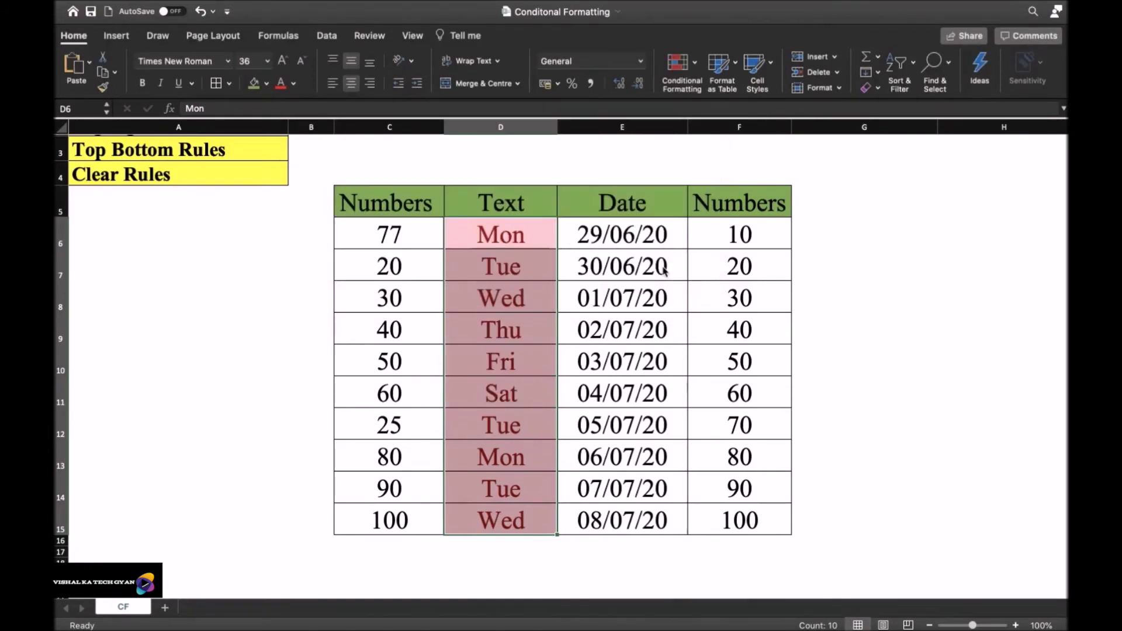
pyautogui.click(465, 369)
# Reselect the day names from Mon and apply another Unique values rule
pyautogui.moveTo(510, 230); pyautogui.dragTo(510, 520)
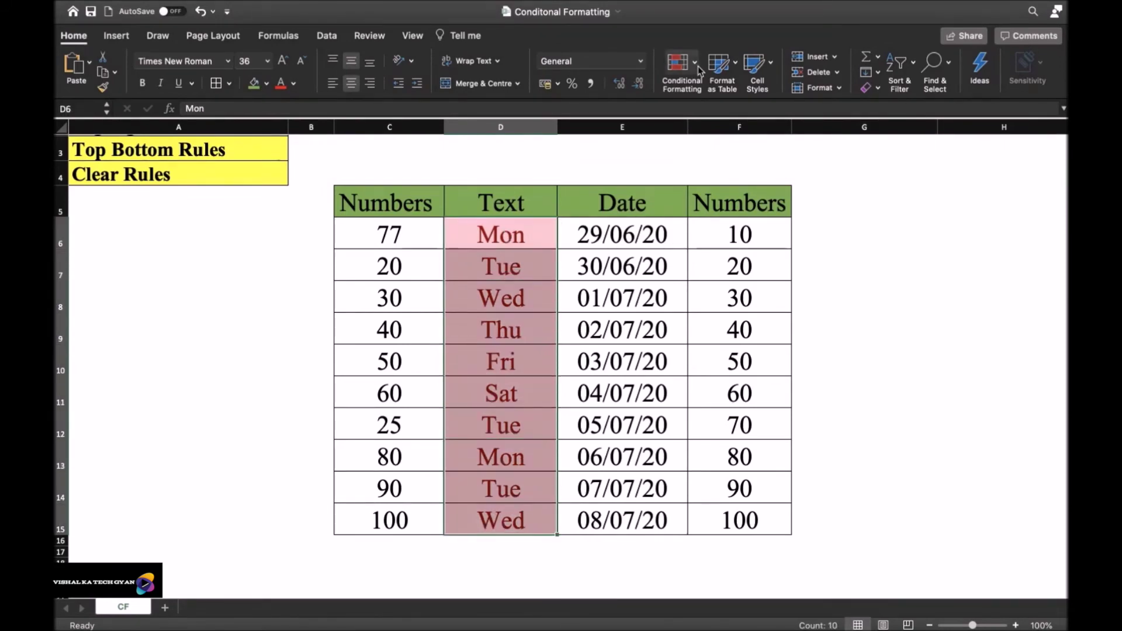
pyautogui.click(683, 81)
pyautogui.moveTo(806, 87)
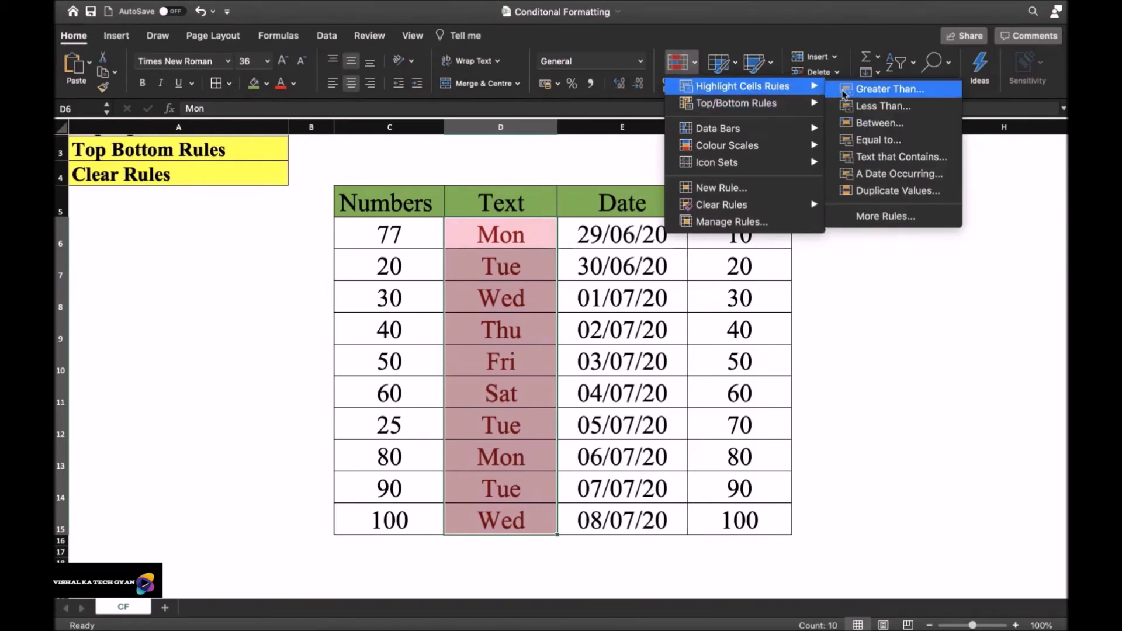
pyautogui.click(891, 191)
pyautogui.click(424, 206)
pyautogui.click(416, 222)
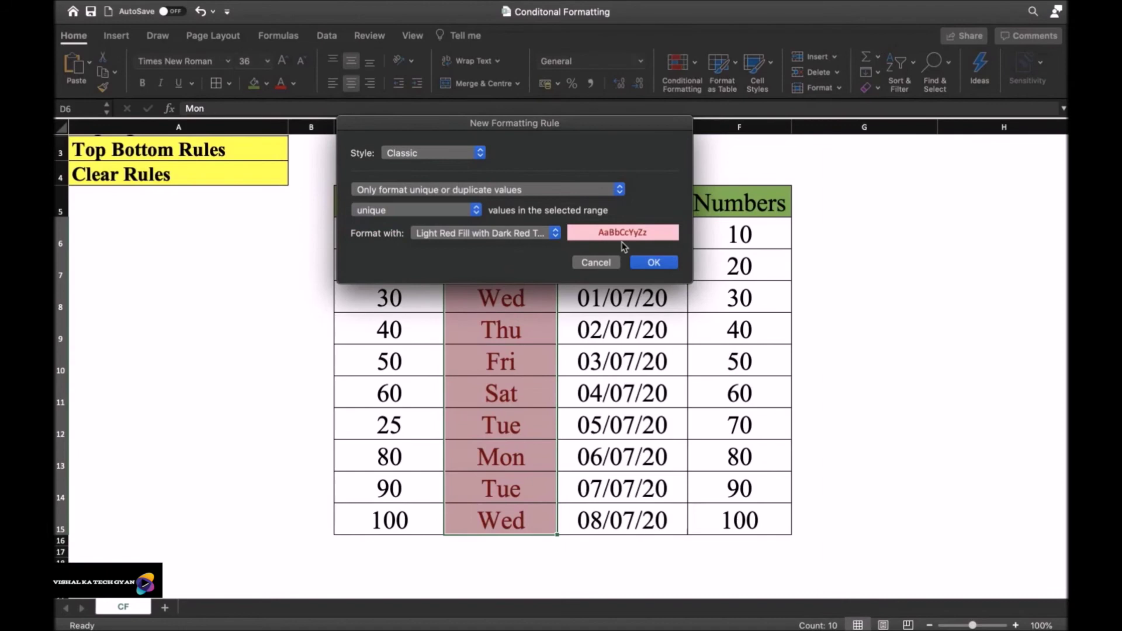
pyautogui.click(653, 265)
pyautogui.click(501, 360)
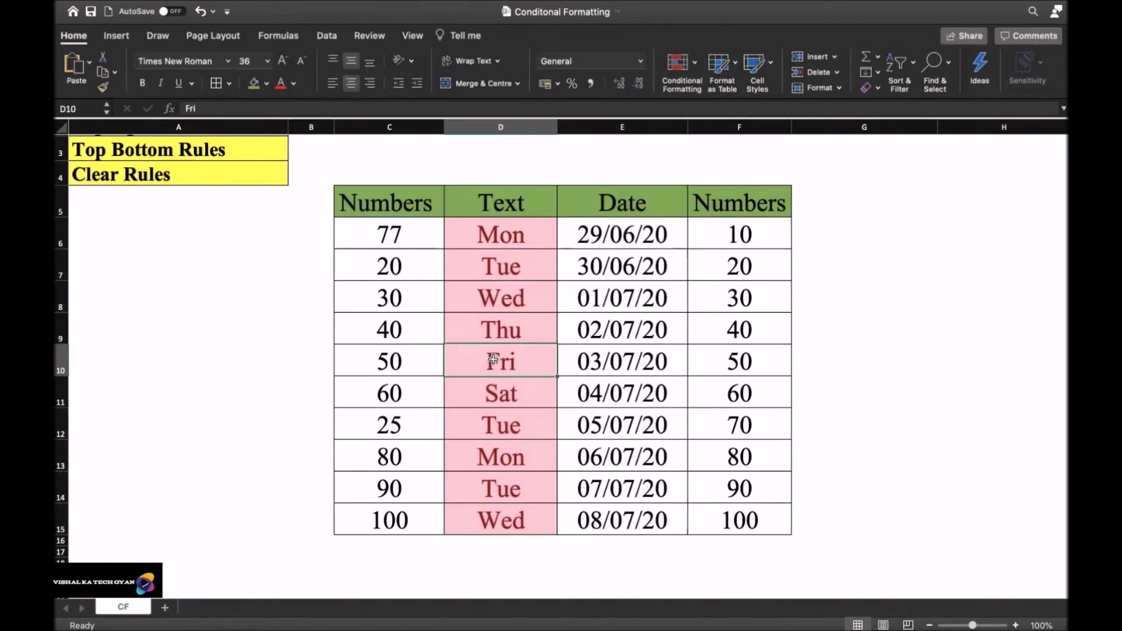
pyautogui.click(505, 243)
# Adjust the selection to end at D15 and clear rules from the entire sheet
pyautogui.hotkey('shift', 'Down')
pyautogui.hotkey('shift', 'Down')
pyautogui.hotkey('shift', 'Down')
pyautogui.hotkey('shift', 'Down')
pyautogui.hotkey('shift', 'Down')
pyautogui.hotkey('shift', 'Down')
pyautogui.hotkey('shift', 'Down')
pyautogui.hotkey('shift', 'Down')
pyautogui.hotkey('shift', 'Down')
pyautogui.hotkey('shift', 'Down')
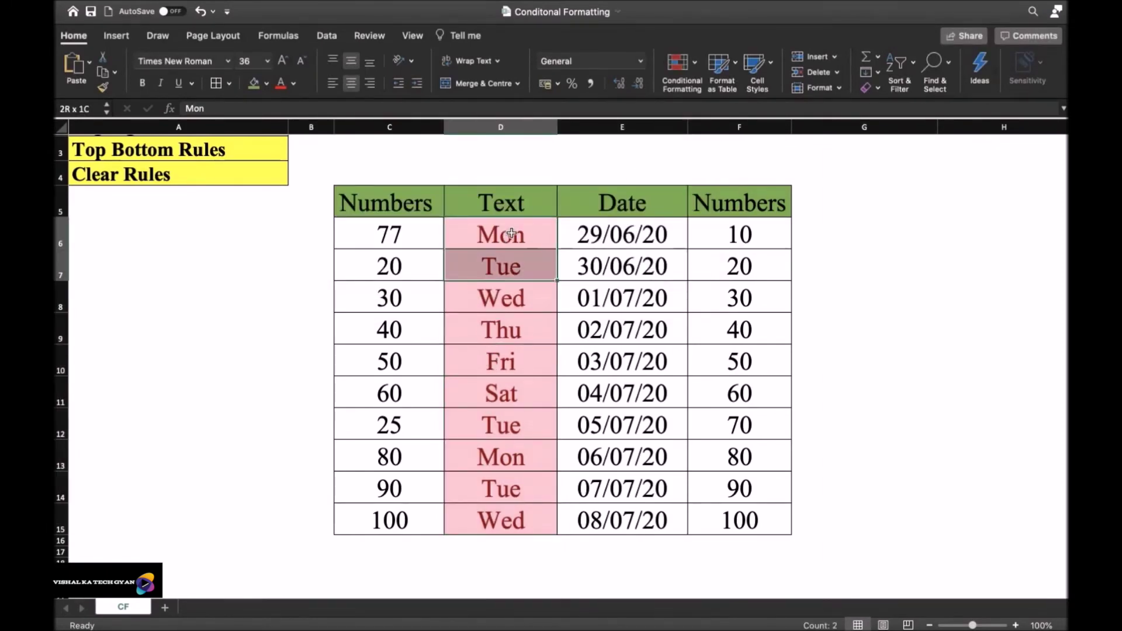
pyautogui.hotkey('shift', 'Up')
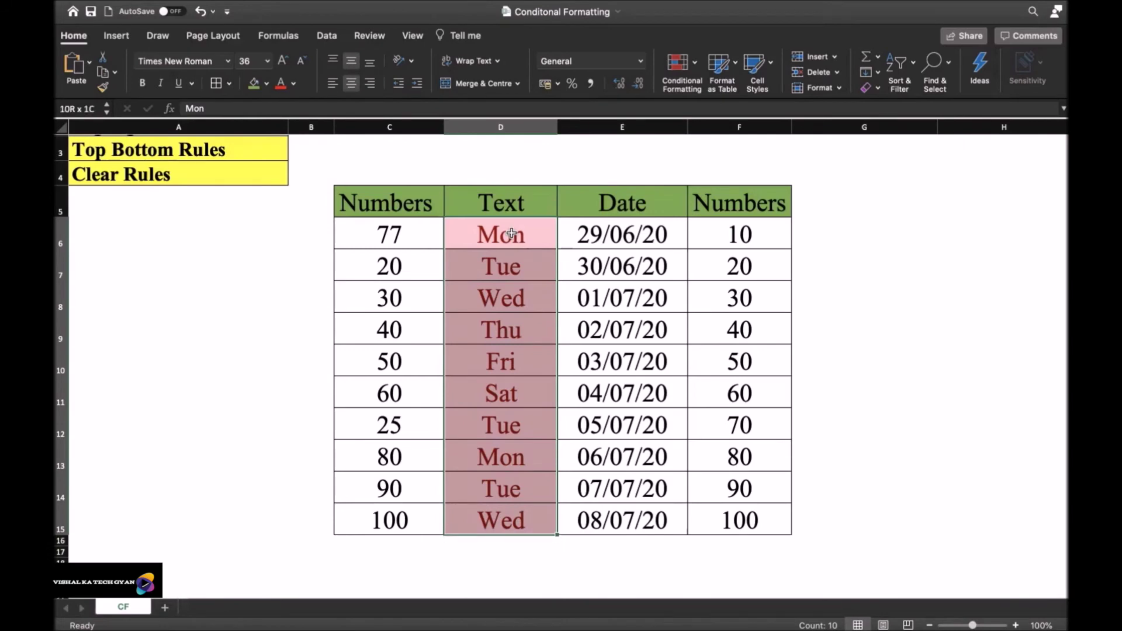
pyautogui.click(684, 87)
pyautogui.moveTo(762, 204)
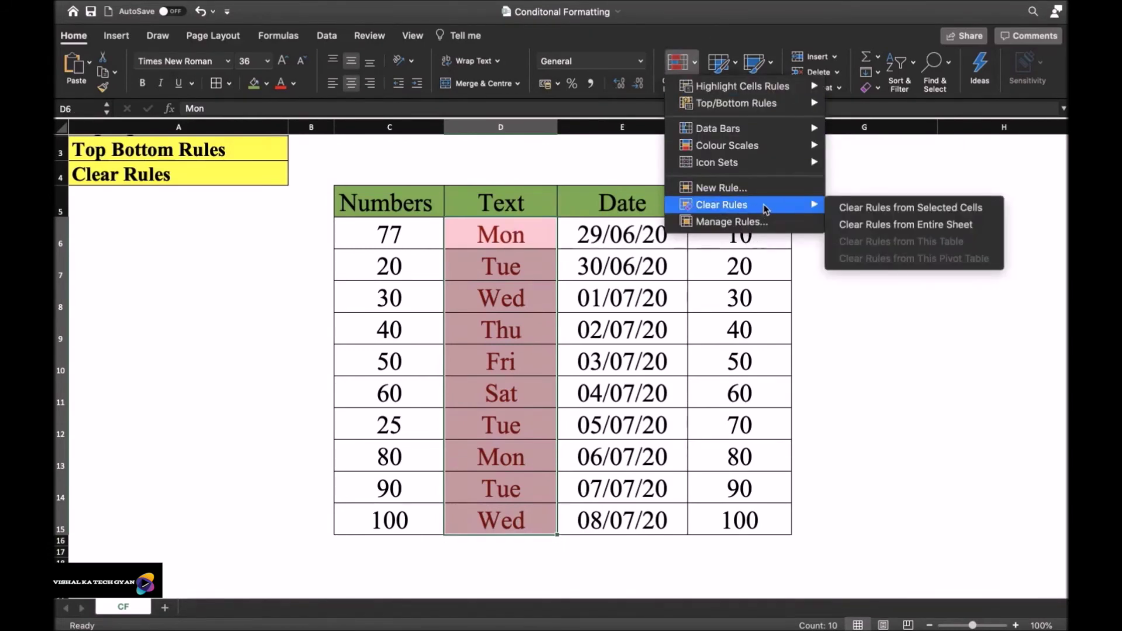
pyautogui.click(847, 224)
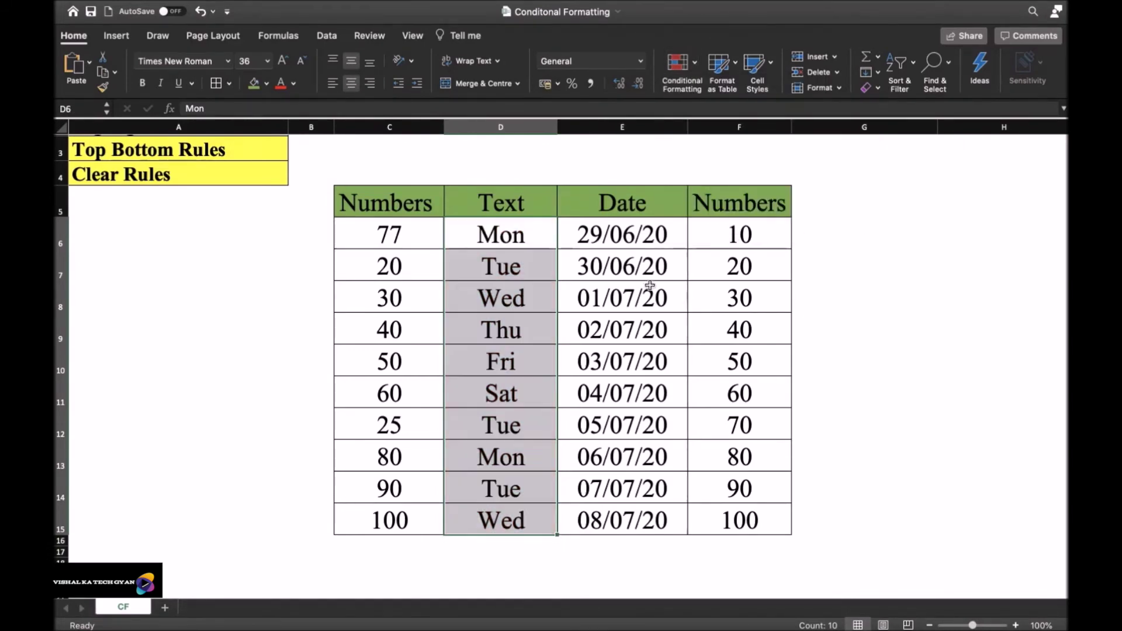
# Select D6:D15 and apply a Unique values rule, then deselect to view it
pyautogui.click(623, 329)
pyautogui.click(514, 236)
pyautogui.hotkey('shift', 'Down')
pyautogui.hotkey('shift', 'Down')
pyautogui.hotkey('shift', 'Down')
pyautogui.hotkey('shift', 'Down')
pyautogui.hotkey('shift', 'Down')
pyautogui.hotkey('shift', 'Down')
pyautogui.hotkey('shift', 'Down')
pyautogui.hotkey('shift', 'Down')
pyautogui.hotkey('shift', 'Down')
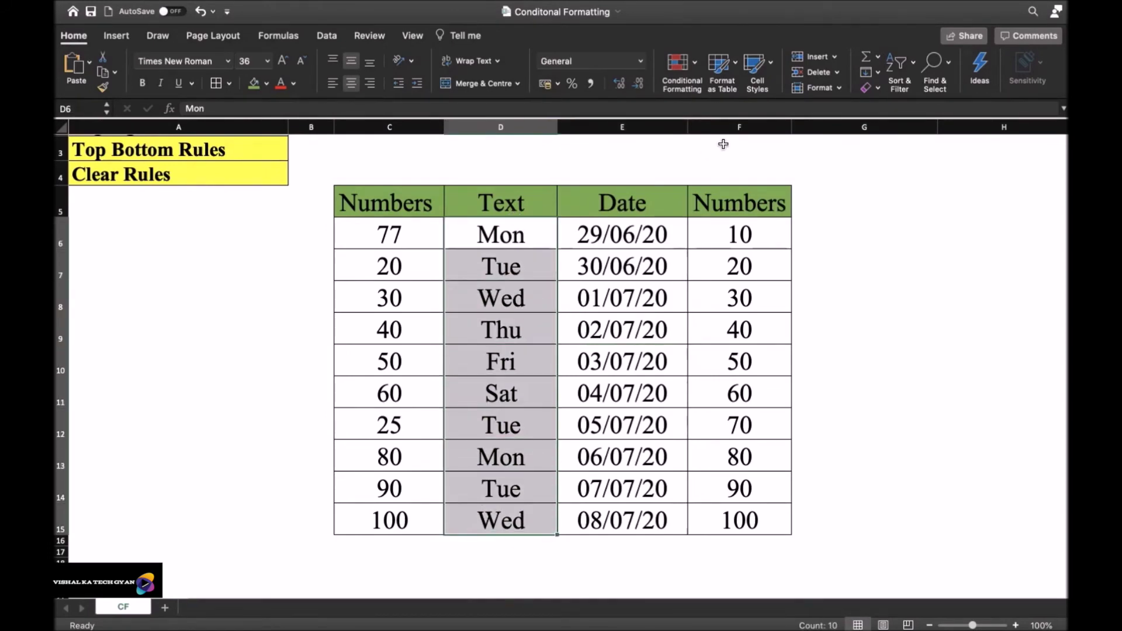
pyautogui.click(687, 77)
pyautogui.moveTo(777, 86)
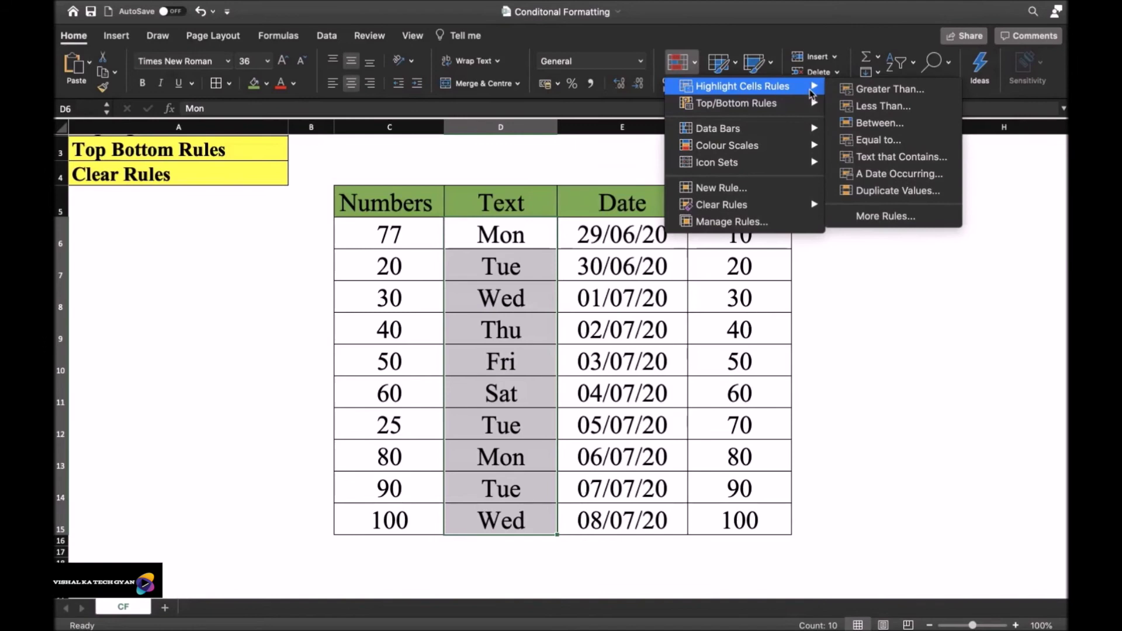
pyautogui.click(867, 193)
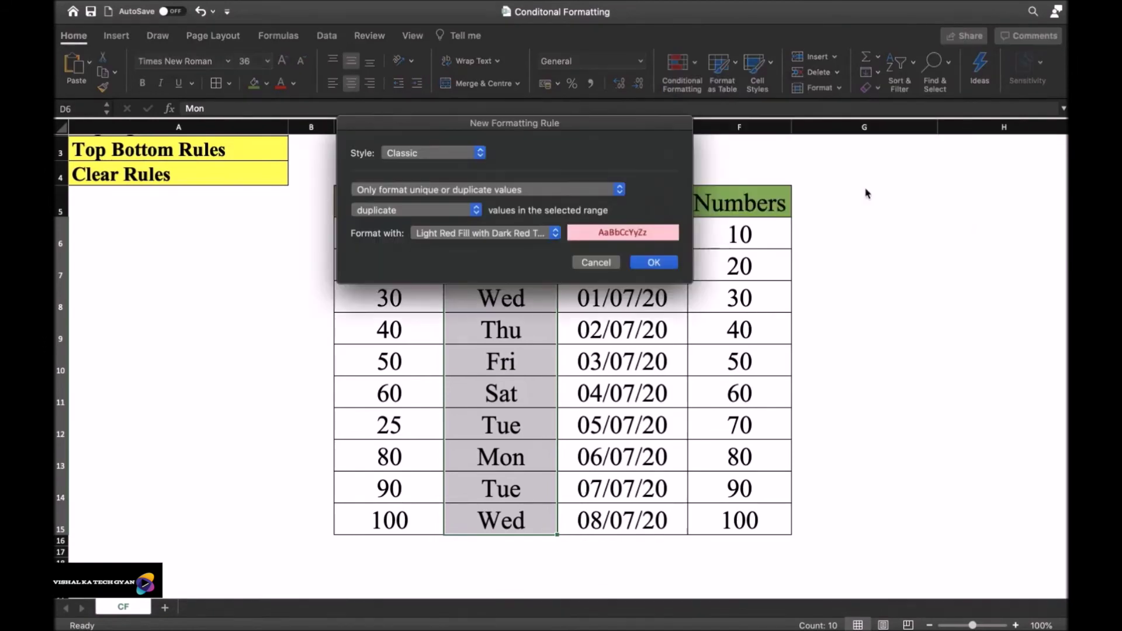
pyautogui.click(430, 210)
pyautogui.click(374, 223)
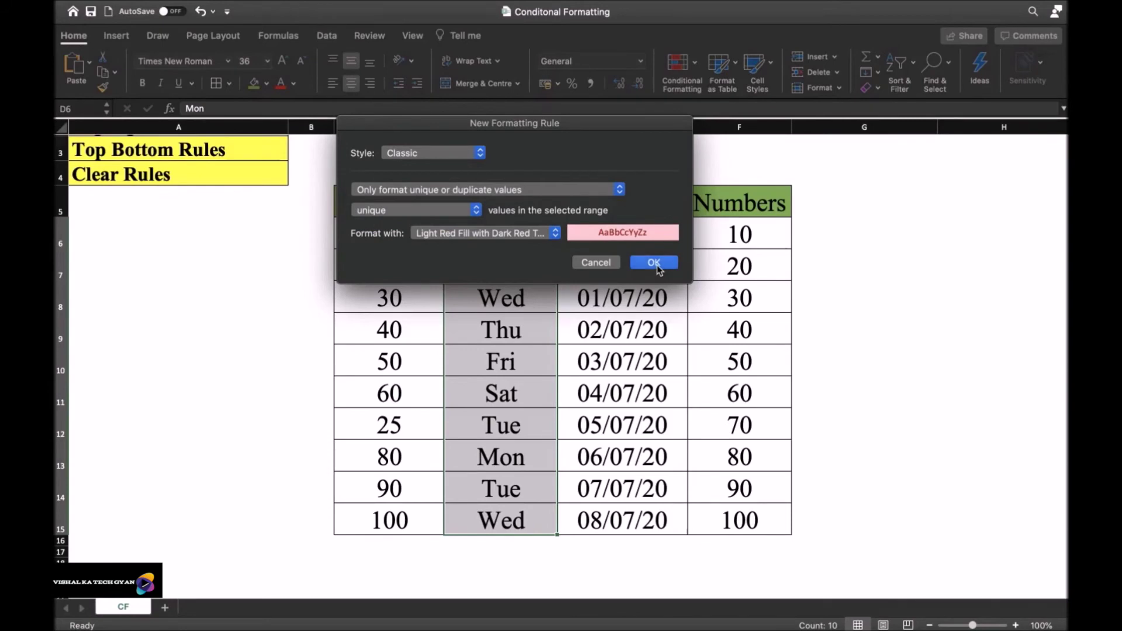
pyautogui.click(637, 267)
pyautogui.click(295, 537)
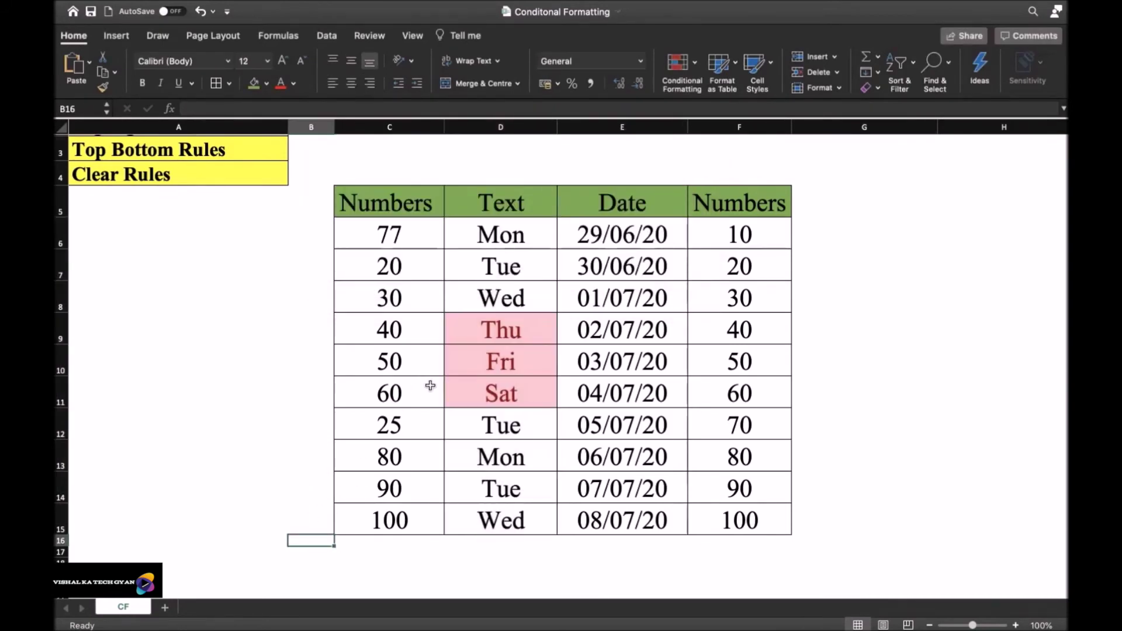
# Replace Tue in cell D14 with a new one-off name so the unique-values rule shades it light red
pyautogui.click(514, 384)
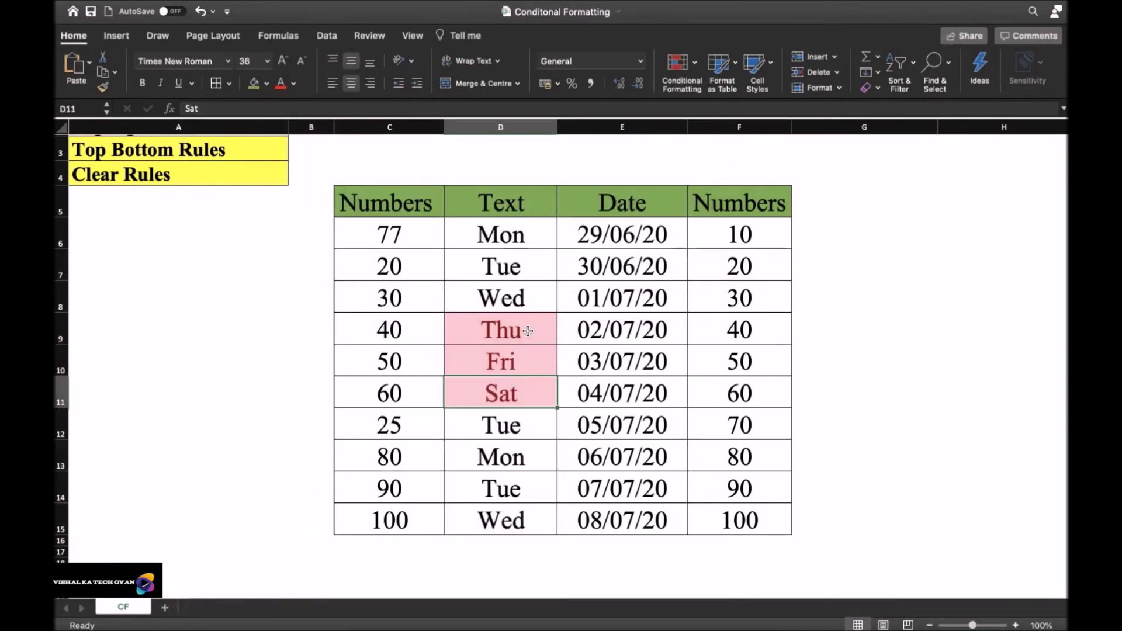
pyautogui.click(512, 485)
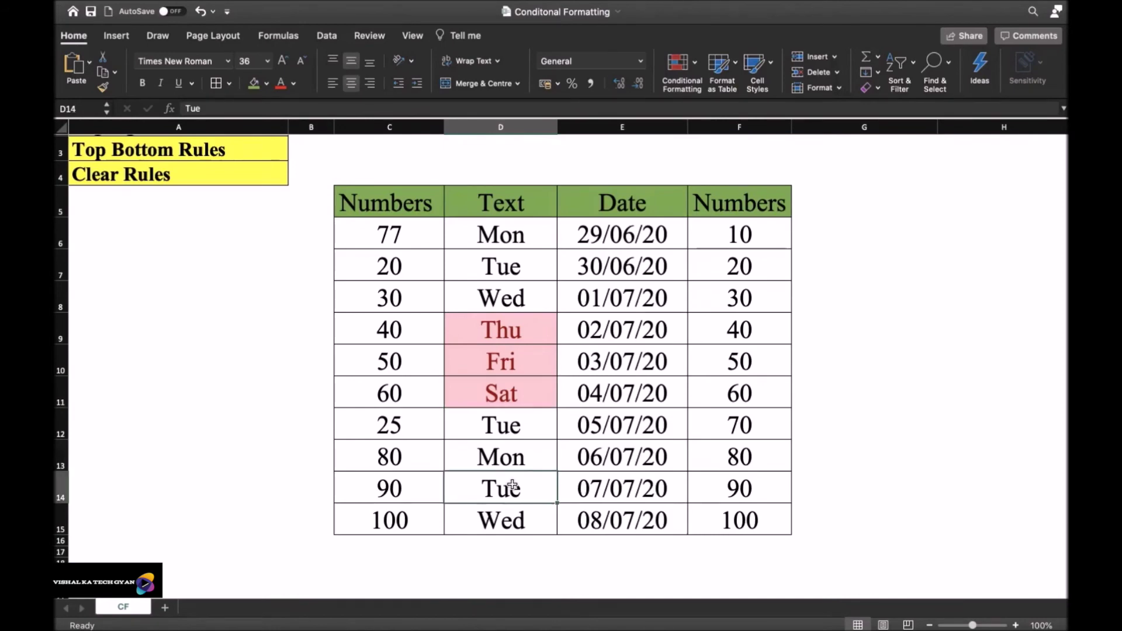
pyautogui.press('Delete')
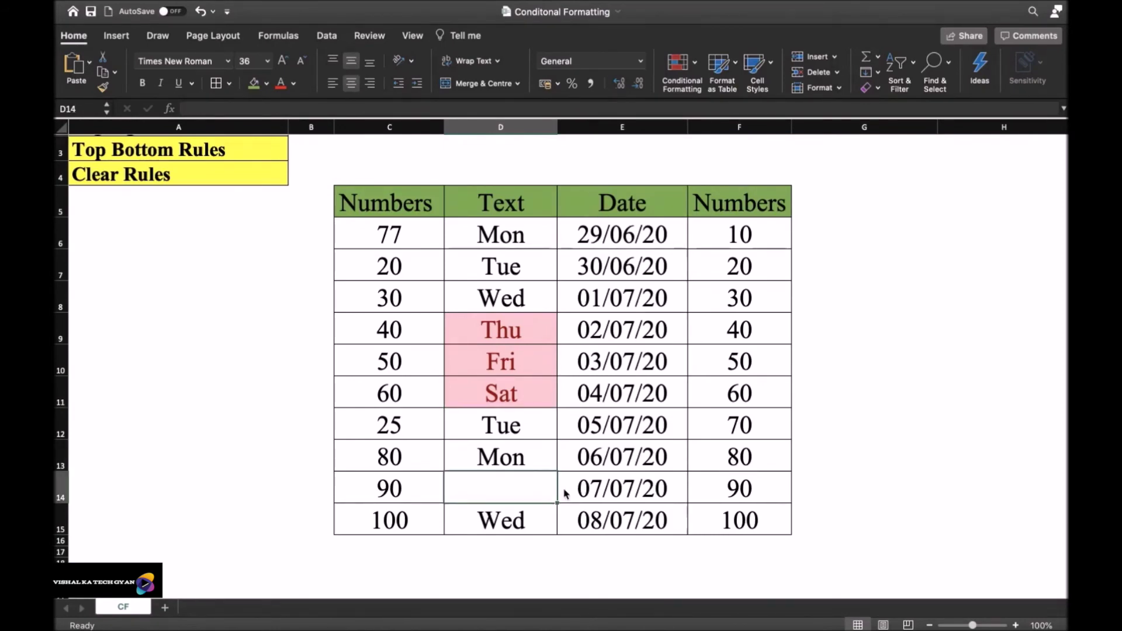
pyautogui.write('Vishal')
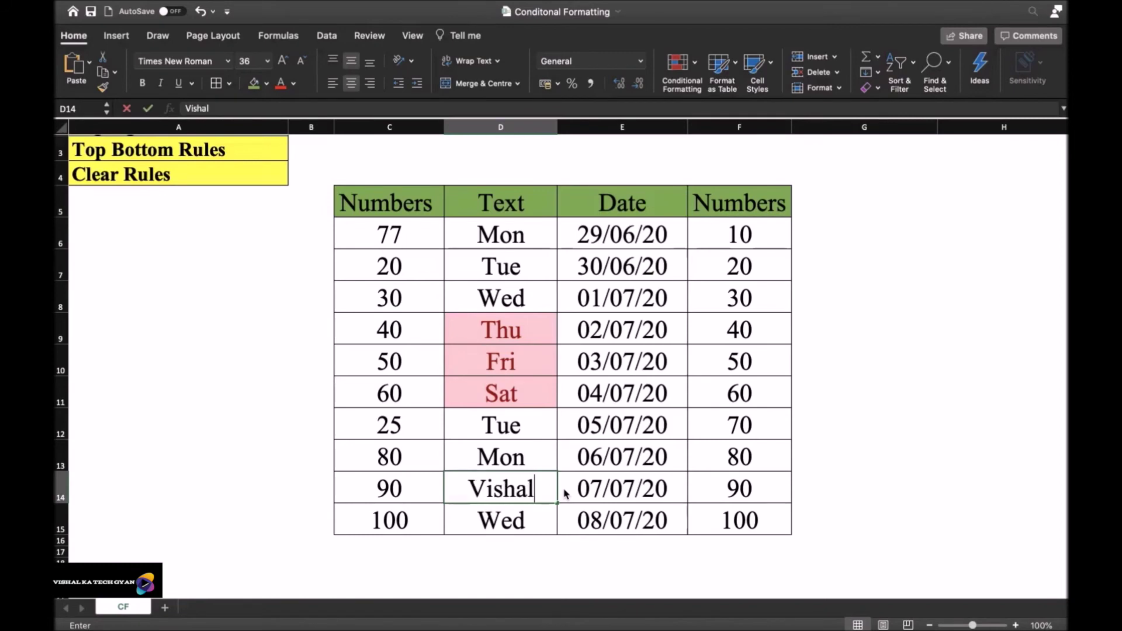
pyautogui.press('Return')
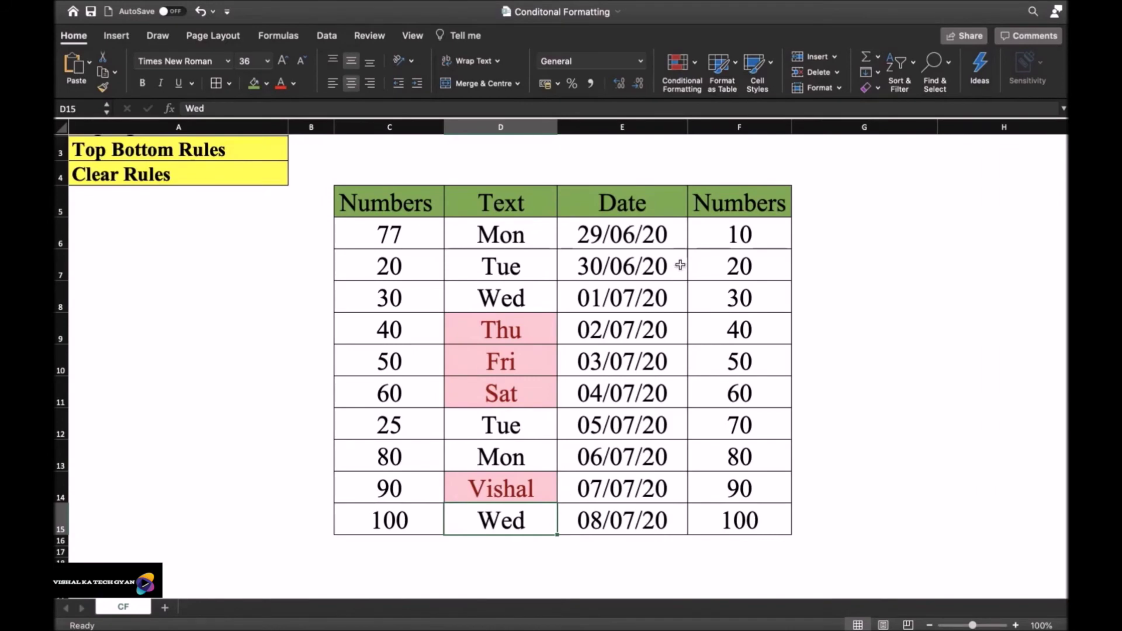
pyautogui.click(679, 63)
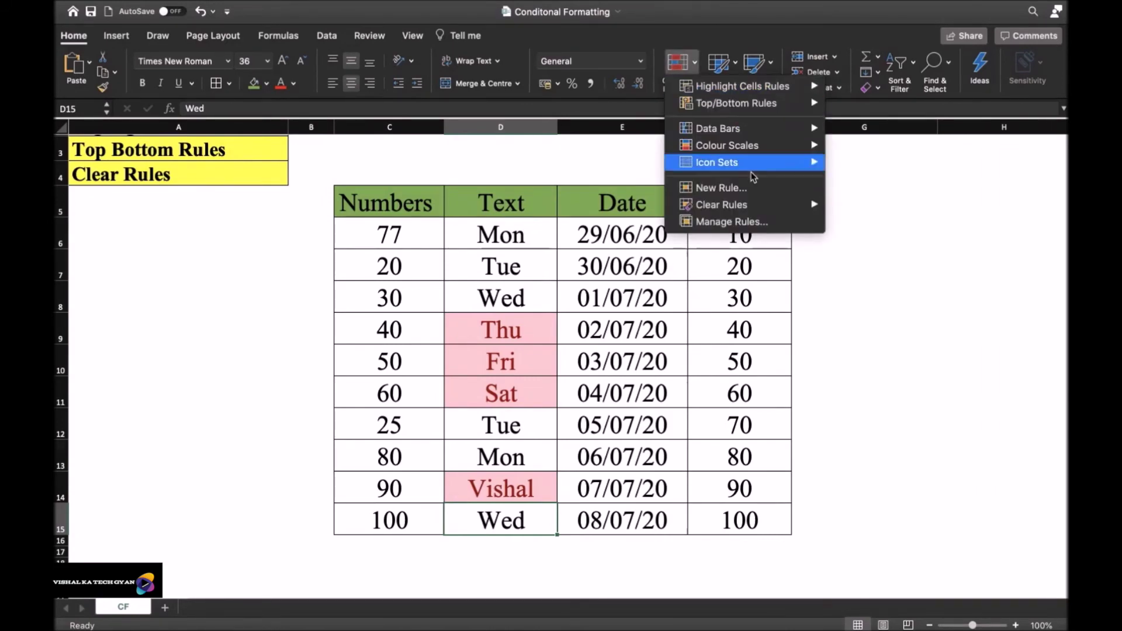
pyautogui.moveTo(757, 202)
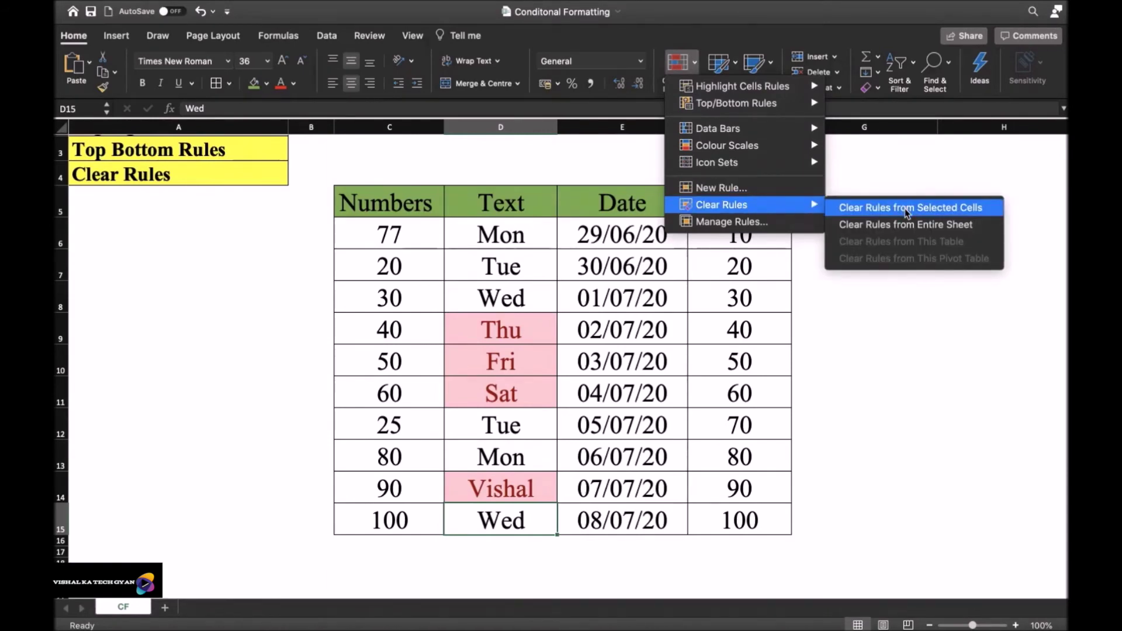
# Clear all conditional formatting rules from the entire sheet
pyautogui.click(902, 226)
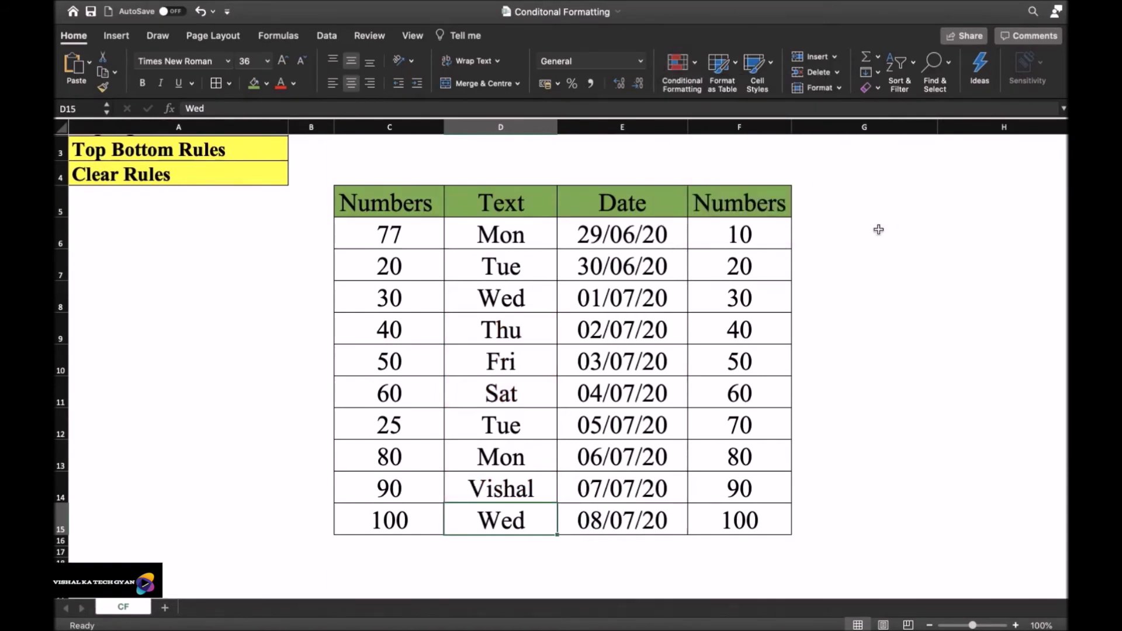
pyautogui.click(563, 384)
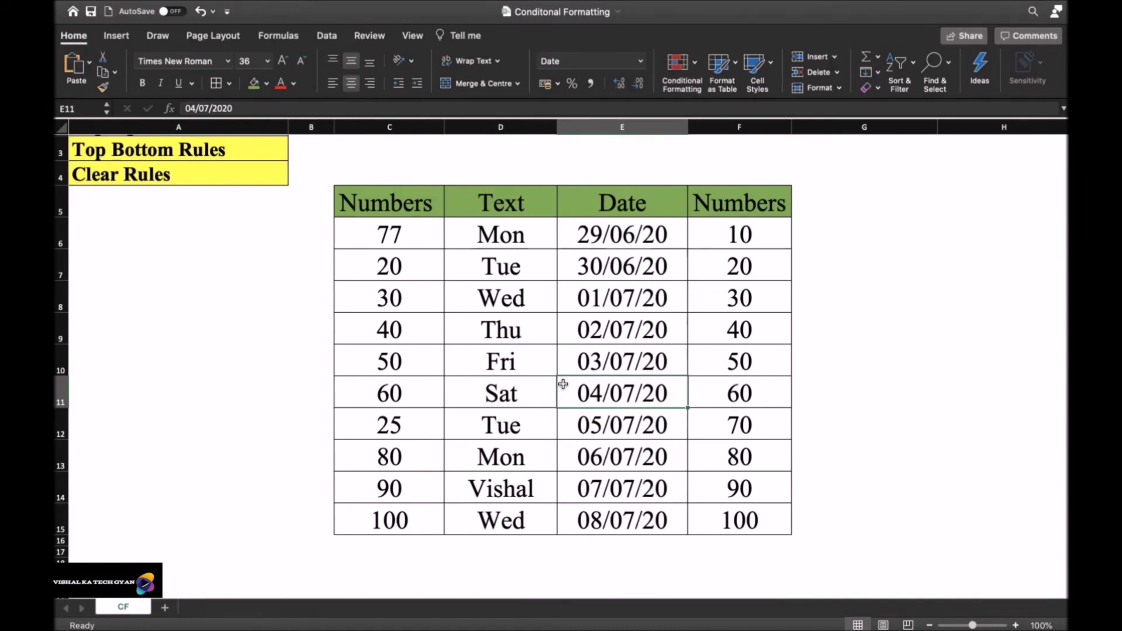
pyautogui.press('Right')
pyautogui.press('Up')
pyautogui.press('Up')
pyautogui.press('Up')
pyautogui.press('Up')
pyautogui.press('Up')
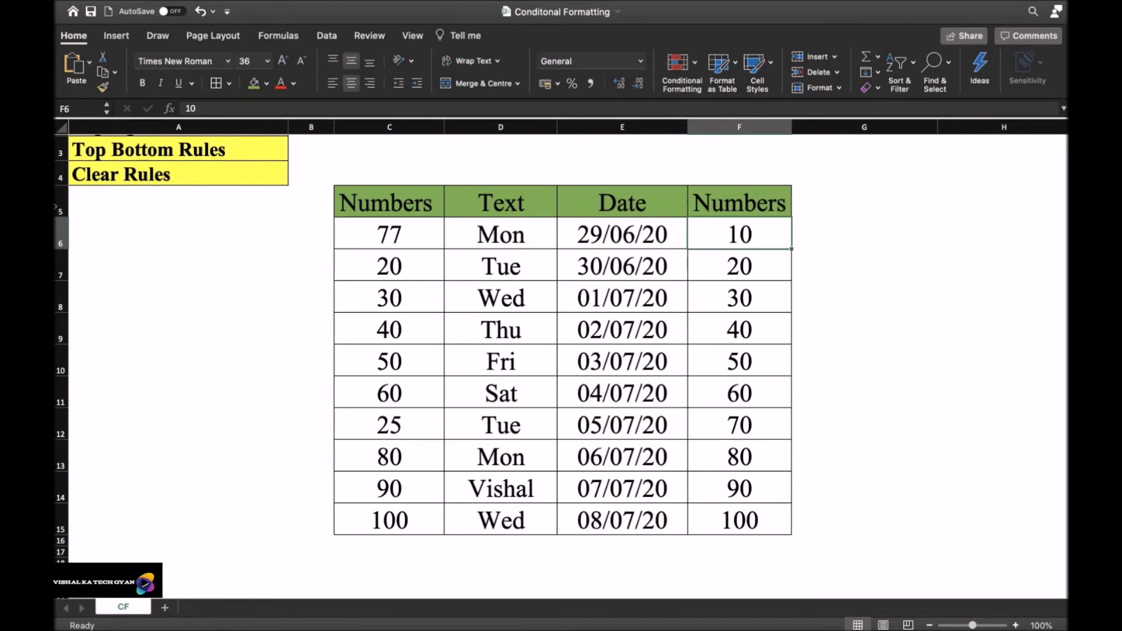
# Review the section title cells A2–A4, then select the right Numbers column F6:F15
pyautogui.click(206, 146)
pyautogui.scroll(2, 207, 149)
pyautogui.click(209, 173)
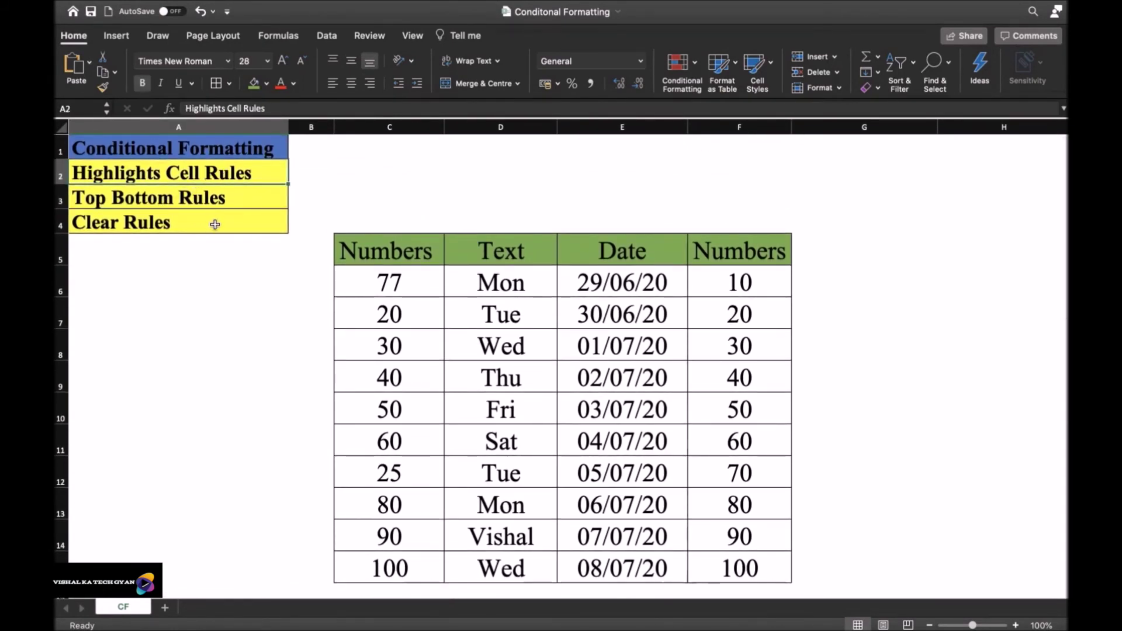
pyautogui.click(215, 225)
pyautogui.click(222, 200)
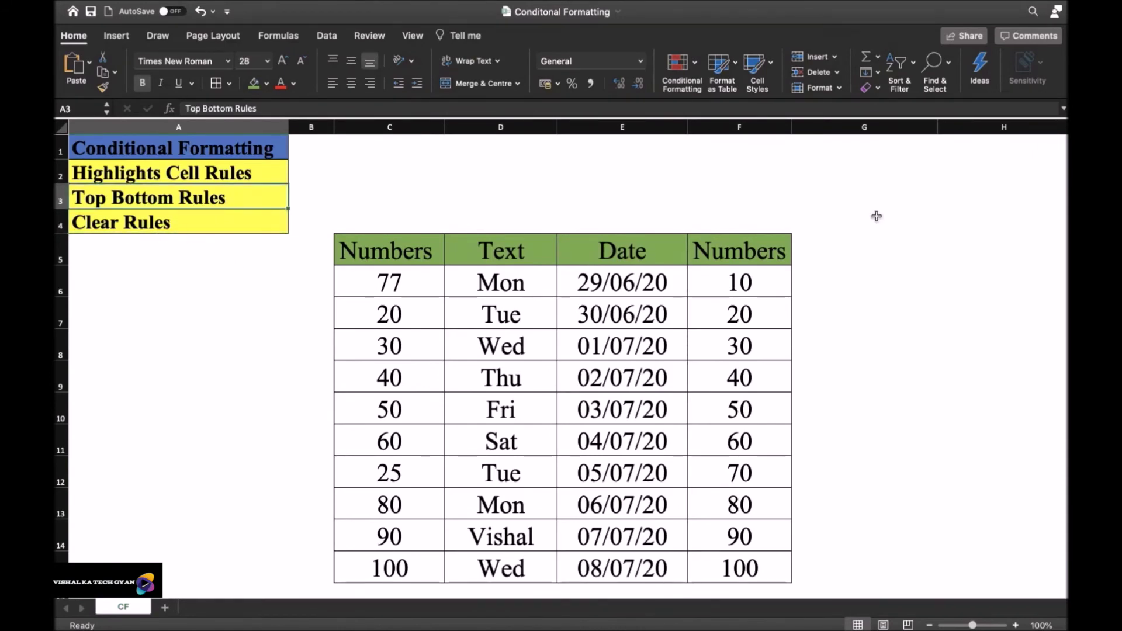
pyautogui.scroll(-2, 730, 322)
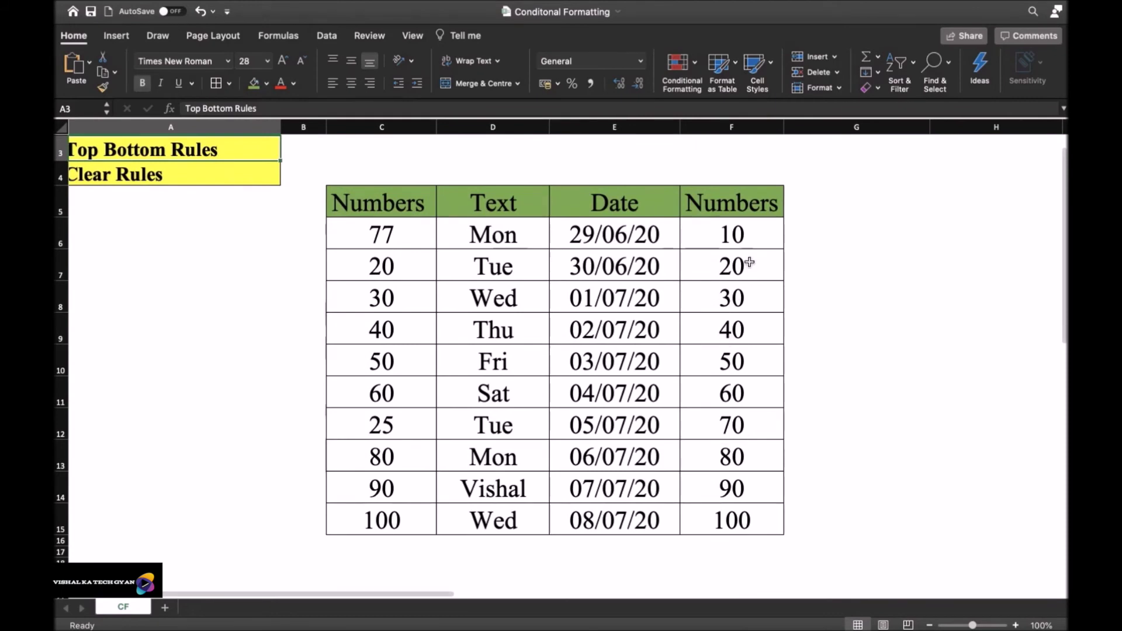
pyautogui.click(748, 225)
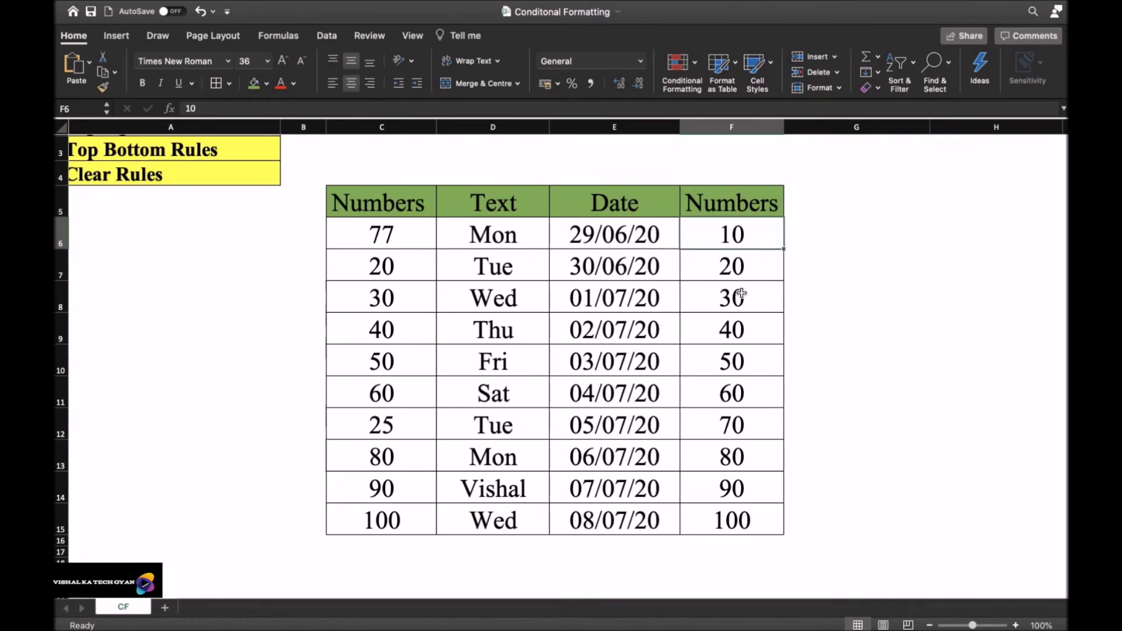
pyautogui.hotkey('shift', 'Down')
pyautogui.hotkey('shift', 'Down')
pyautogui.hotkey('shift', 'Down')
pyautogui.hotkey('shift', 'Down')
pyautogui.hotkey('shift', 'Down')
pyautogui.hotkey('shift', 'Down')
pyautogui.hotkey('shift', 'Down')
pyautogui.hotkey('shift', 'Down')
pyautogui.hotkey('shift', 'Down')
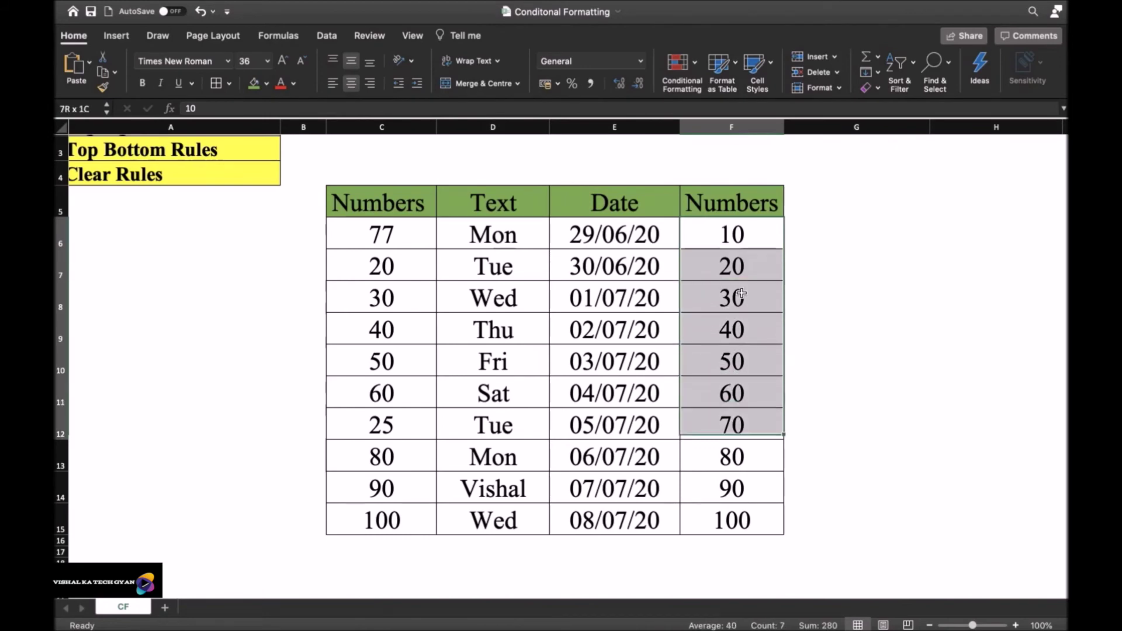
# Add a Top 8 Items rule to F6:F15 with Yellow Fill with Dark Yellow Text
pyautogui.click(695, 71)
pyautogui.moveTo(728, 89)
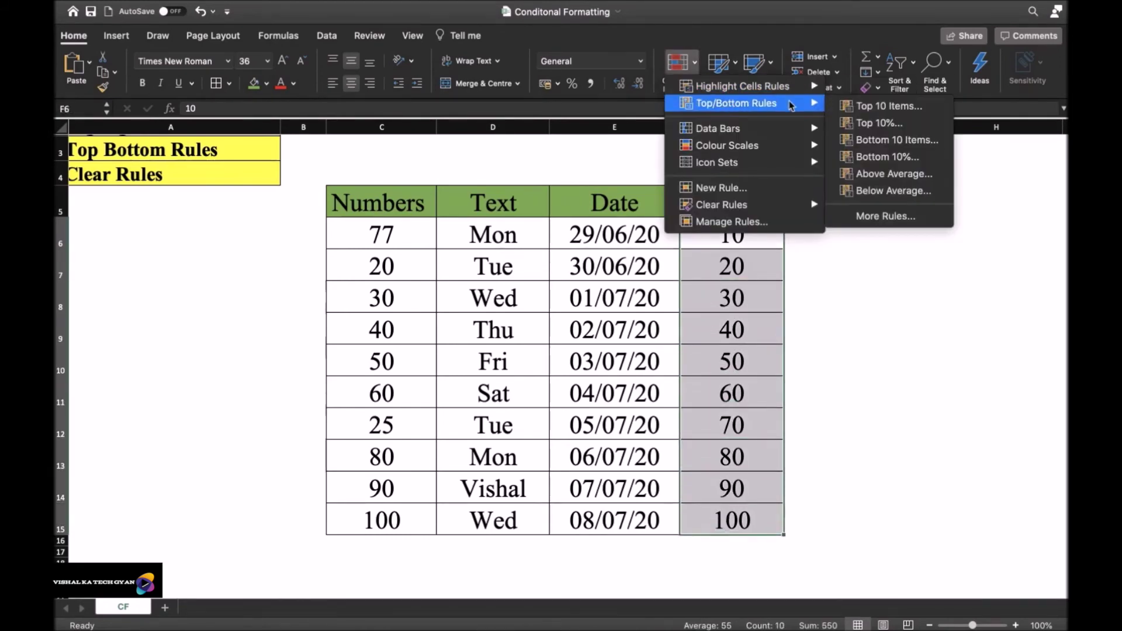
pyautogui.moveTo(774, 112)
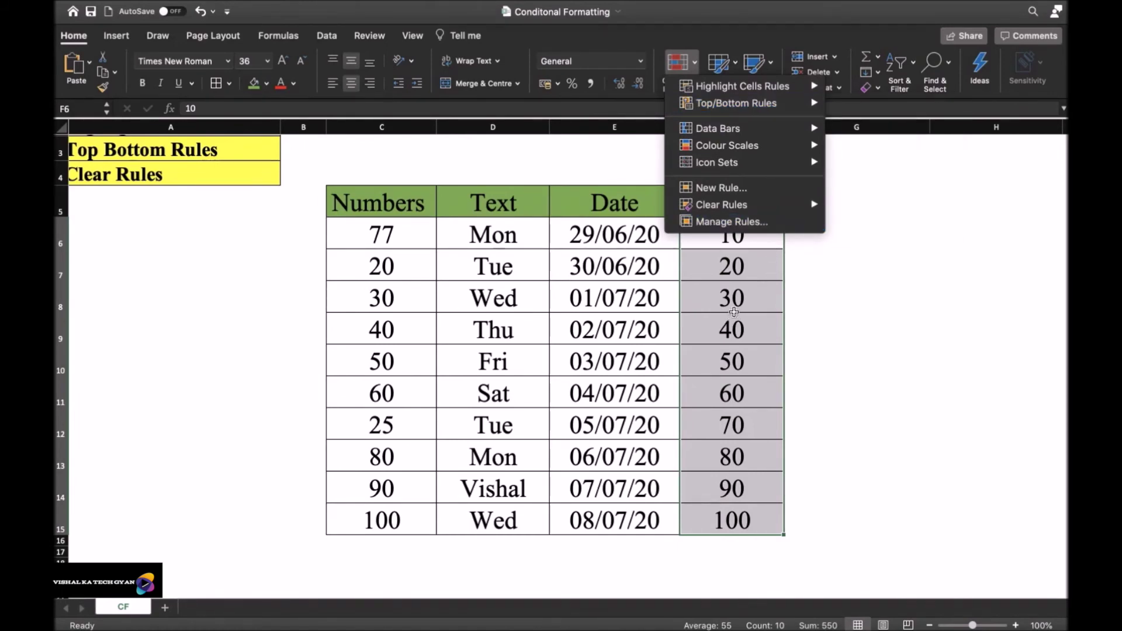
pyautogui.moveTo(818, 105)
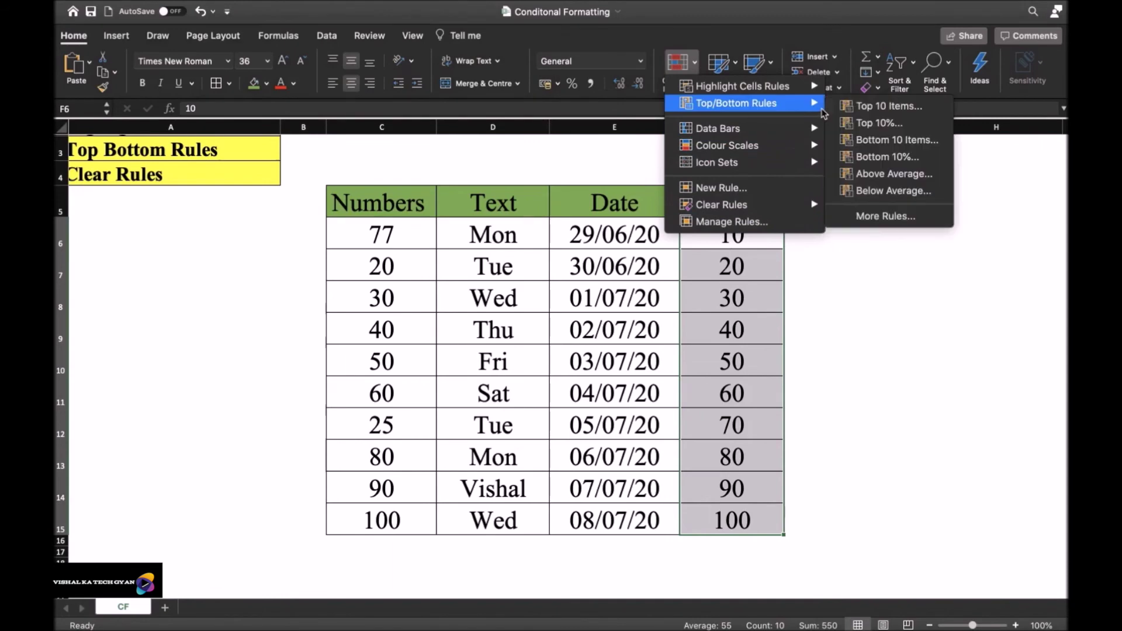
pyautogui.click(870, 107)
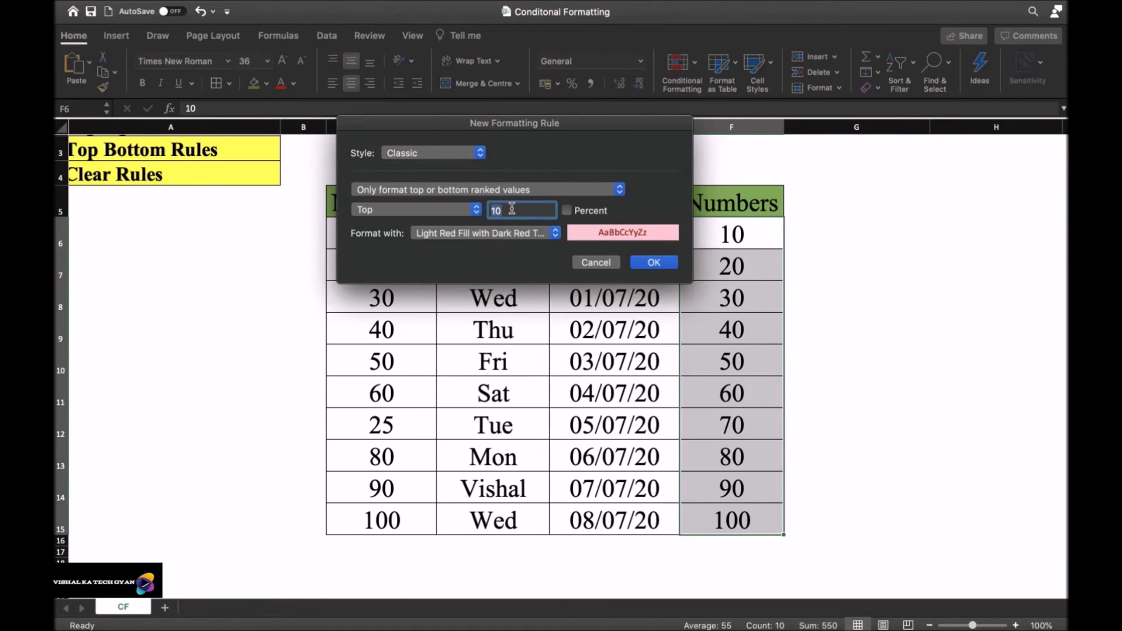
pyautogui.press('BackSpace')
pyautogui.write('8')
pyautogui.click(525, 235)
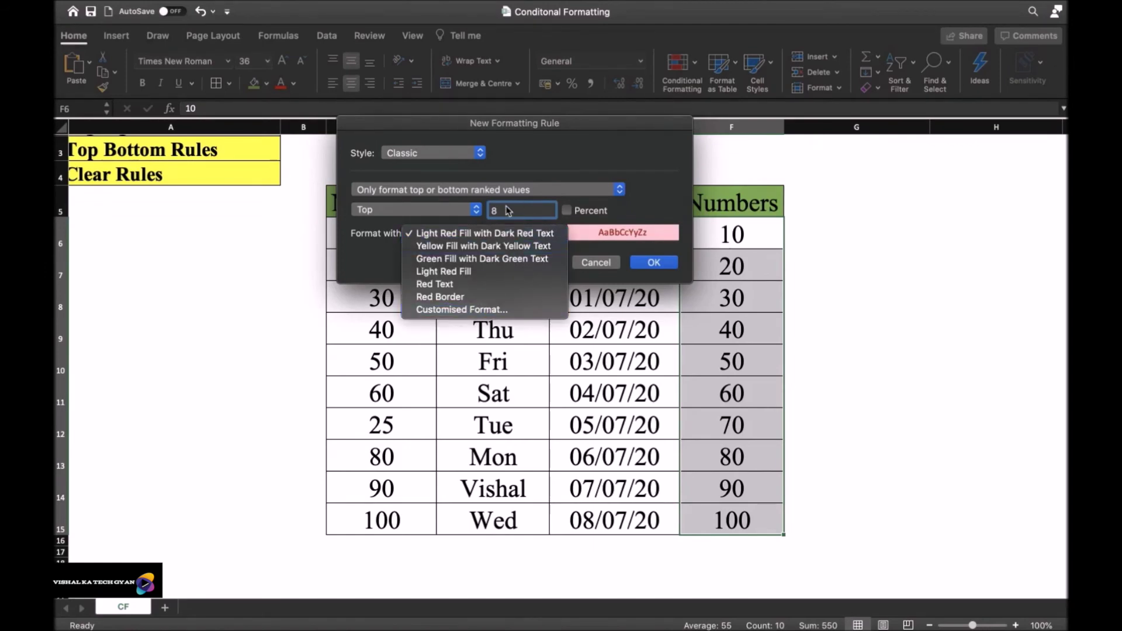
pyautogui.click(516, 248)
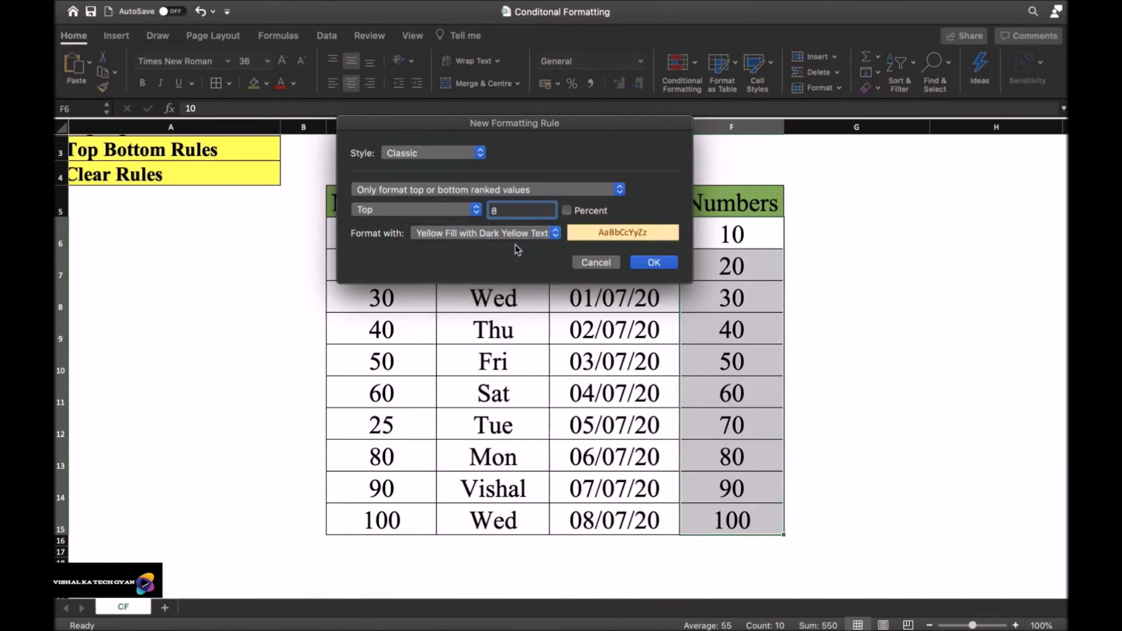
pyautogui.click(651, 262)
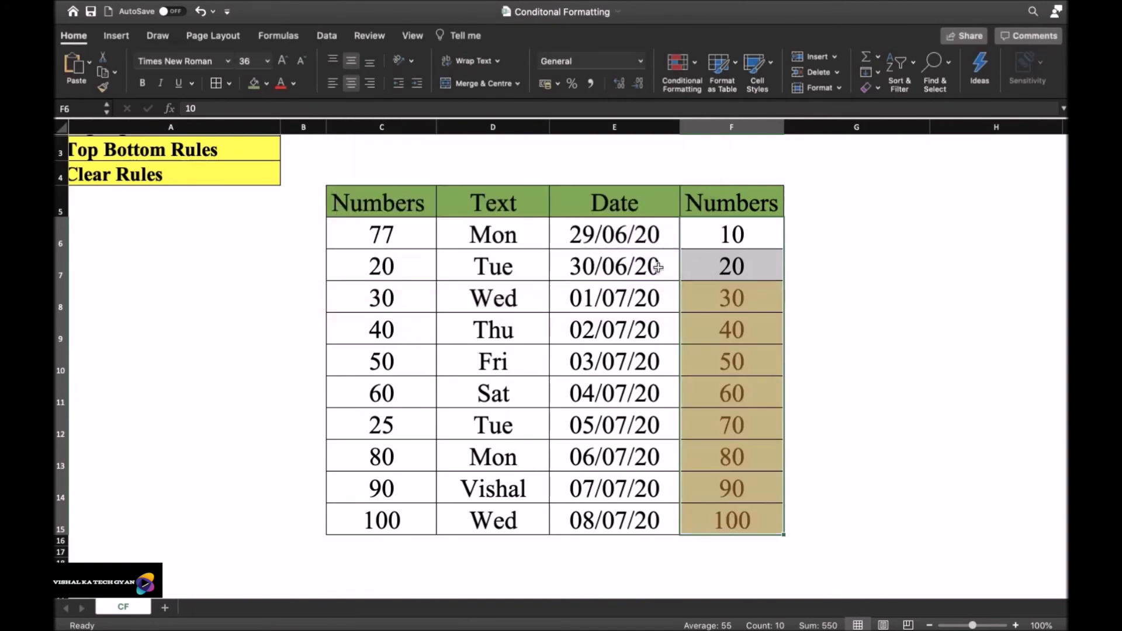
pyautogui.click(756, 309)
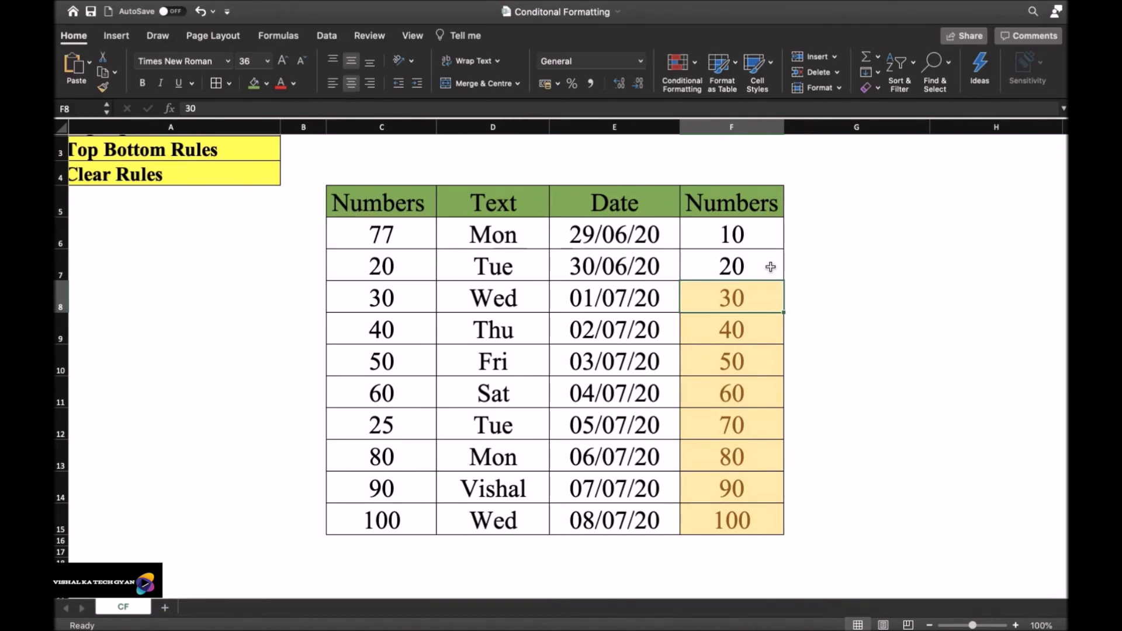
# Clear the yellow top-8 rule from the entire sheet and reselect F6:F15
pyautogui.moveTo(737, 236); pyautogui.dragTo(735, 208)
pyautogui.hotkey('shift', 'Down')
pyautogui.hotkey('shift', 'Down')
pyautogui.hotkey('shift', 'Down')
pyautogui.hotkey('shift', 'Down')
pyautogui.hotkey('shift', 'Down')
pyautogui.hotkey('shift', 'Down')
pyautogui.hotkey('shift', 'Down')
pyautogui.hotkey('shift', 'Down')
pyautogui.hotkey('shift', 'Down')
pyautogui.hotkey('shift', 'Down')
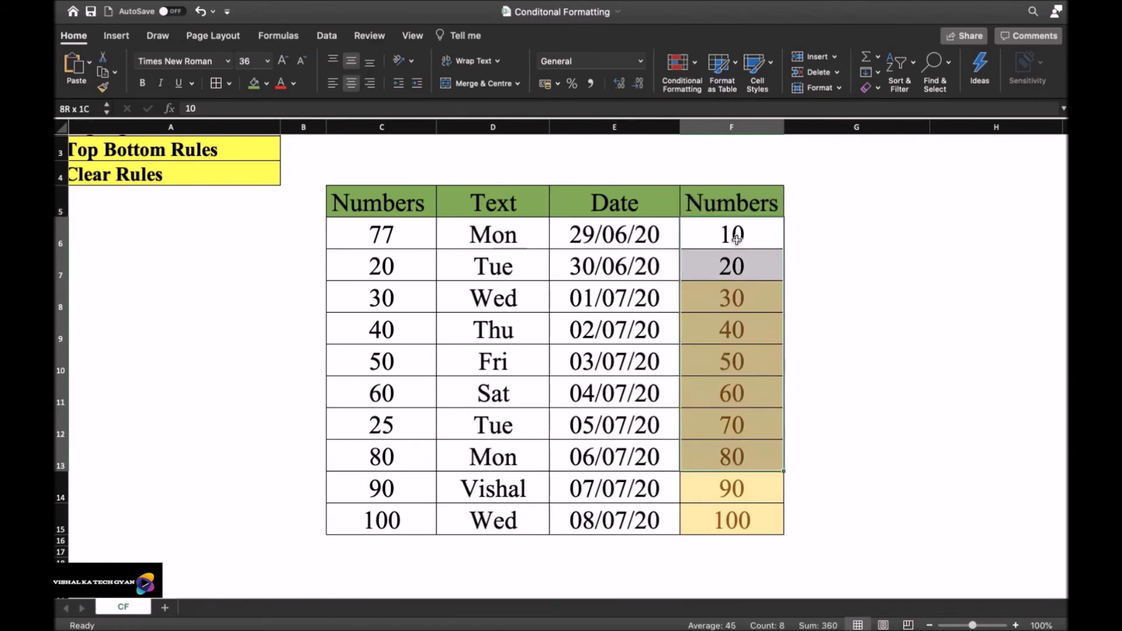
pyautogui.click(681, 67)
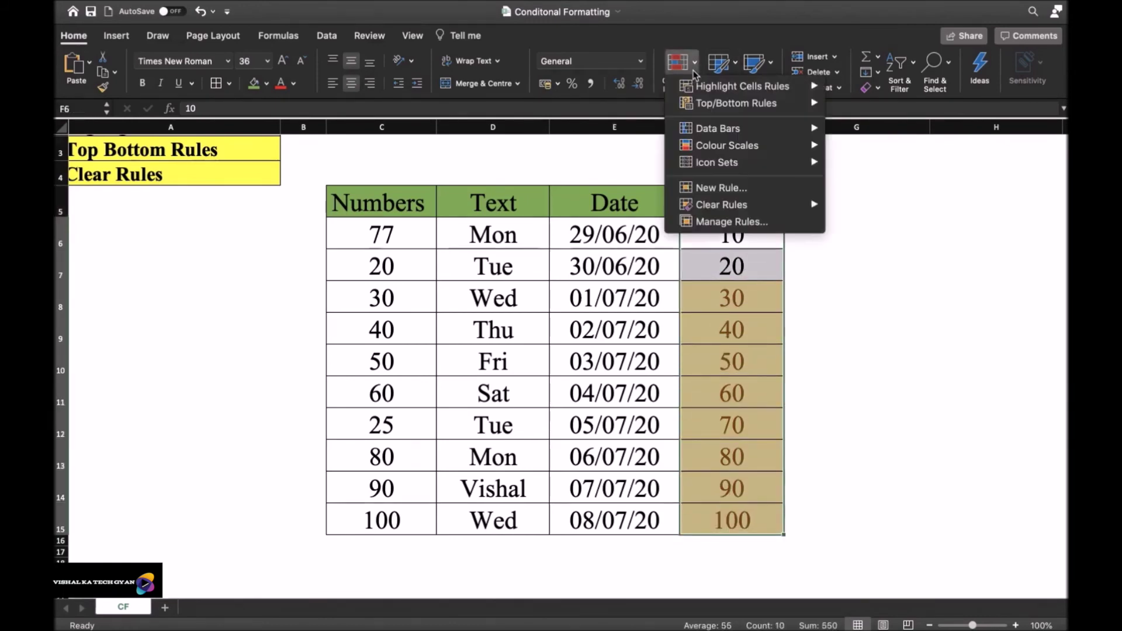
pyautogui.moveTo(714, 205)
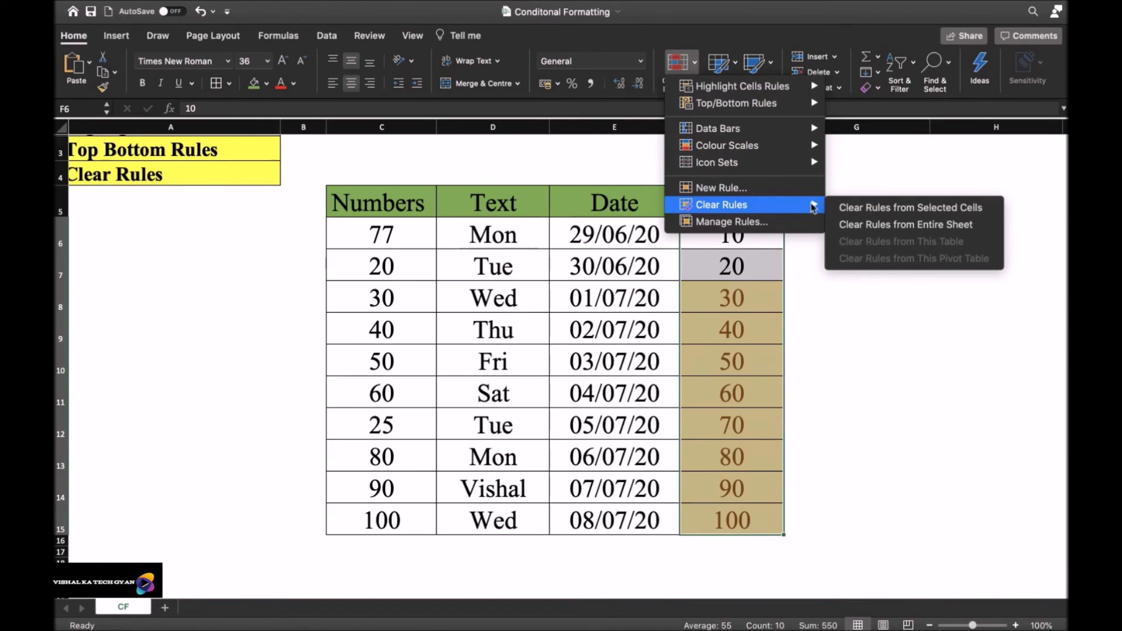
pyautogui.click(844, 225)
pyautogui.click(740, 240)
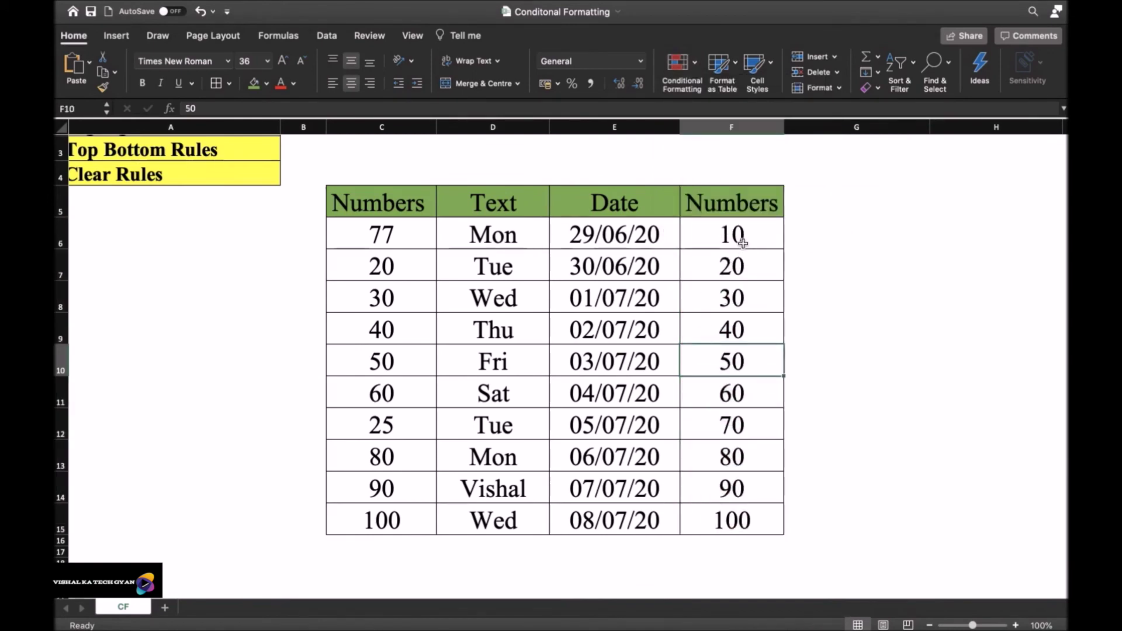
pyautogui.hotkey('shift', 'Down')
pyautogui.hotkey('shift', 'Down')
pyautogui.hotkey('shift', 'Down')
pyautogui.hotkey('shift', 'Down')
pyautogui.hotkey('shift', 'Down')
pyautogui.hotkey('shift', 'Down')
pyautogui.hotkey('shift', 'Down')
pyautogui.hotkey('shift', 'Down')
pyautogui.hotkey('shift', 'Down')
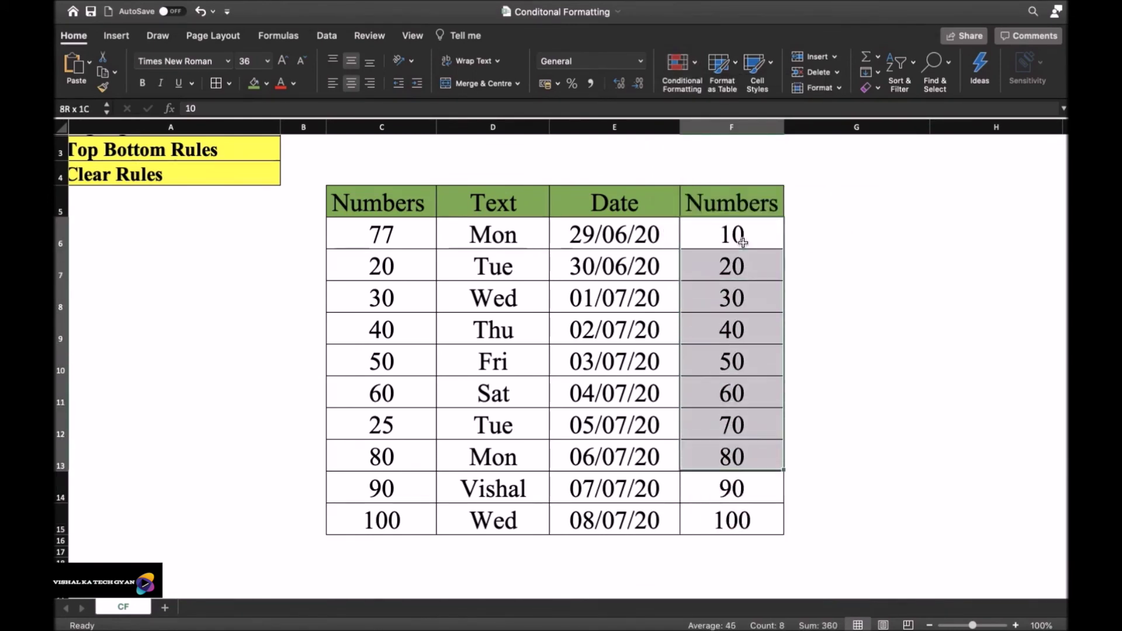
# Close the Conditional Formatting menu unused and reselect the Numbers range F6:F15
pyautogui.click(695, 80)
pyautogui.moveTo(807, 102)
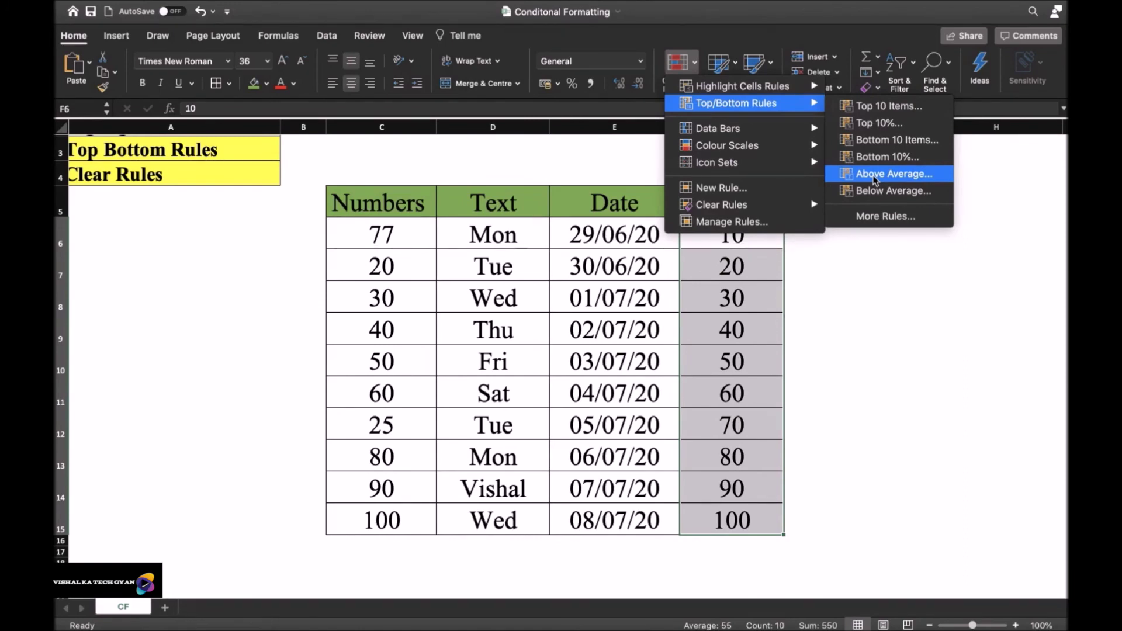
pyautogui.press('Escape')
pyautogui.click(772, 295)
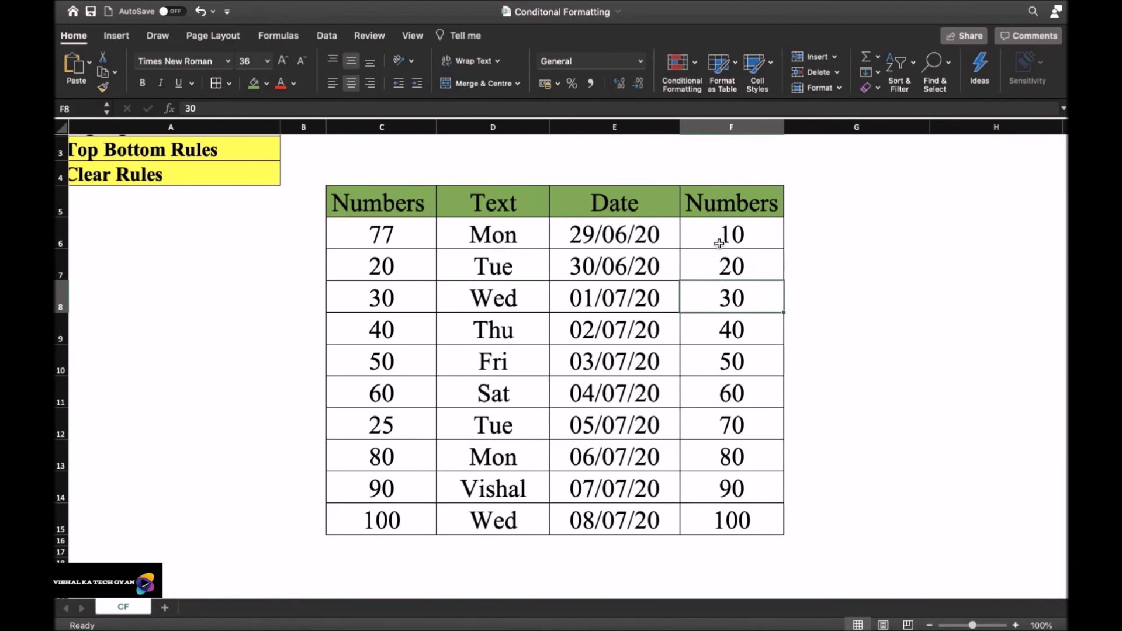
pyautogui.click(719, 244)
pyautogui.hotkey('shift', 'Down')
pyautogui.hotkey('shift', 'Down')
pyautogui.hotkey('shift', 'Down')
pyautogui.hotkey('shift', 'Down')
pyautogui.hotkey('shift', 'Down')
pyautogui.hotkey('shift', 'Down')
pyautogui.hotkey('shift', 'Down')
pyautogui.hotkey('shift', 'Down')
pyautogui.hotkey('shift', 'Down')
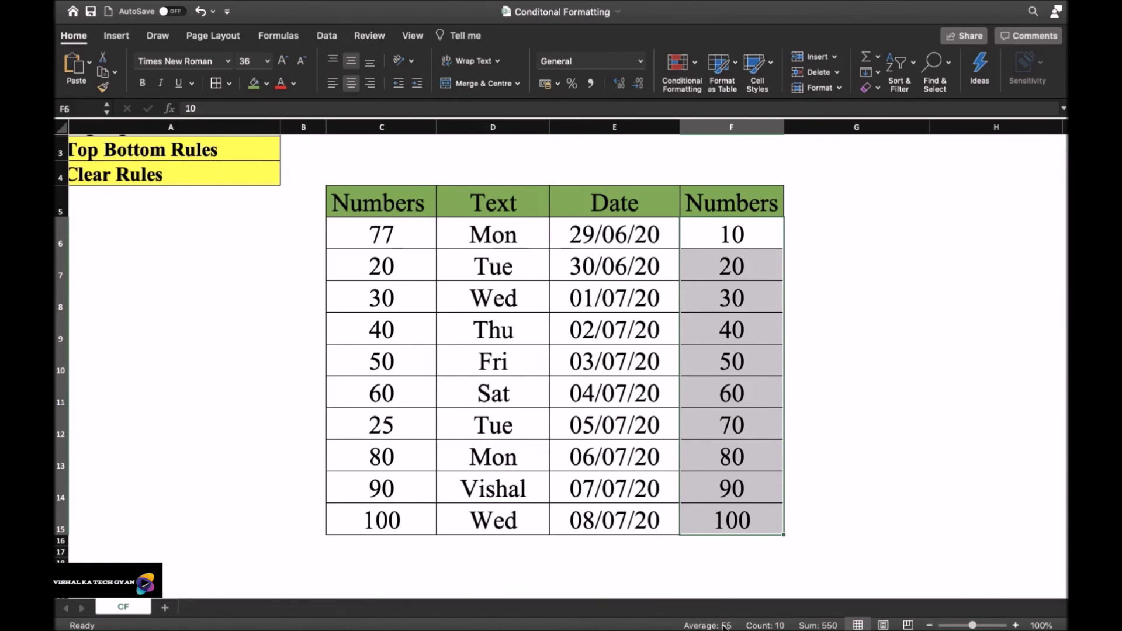
# Apply an Above Average rule to F6:F15 using Light Red Fill
pyautogui.click(687, 61)
pyautogui.moveTo(736, 105)
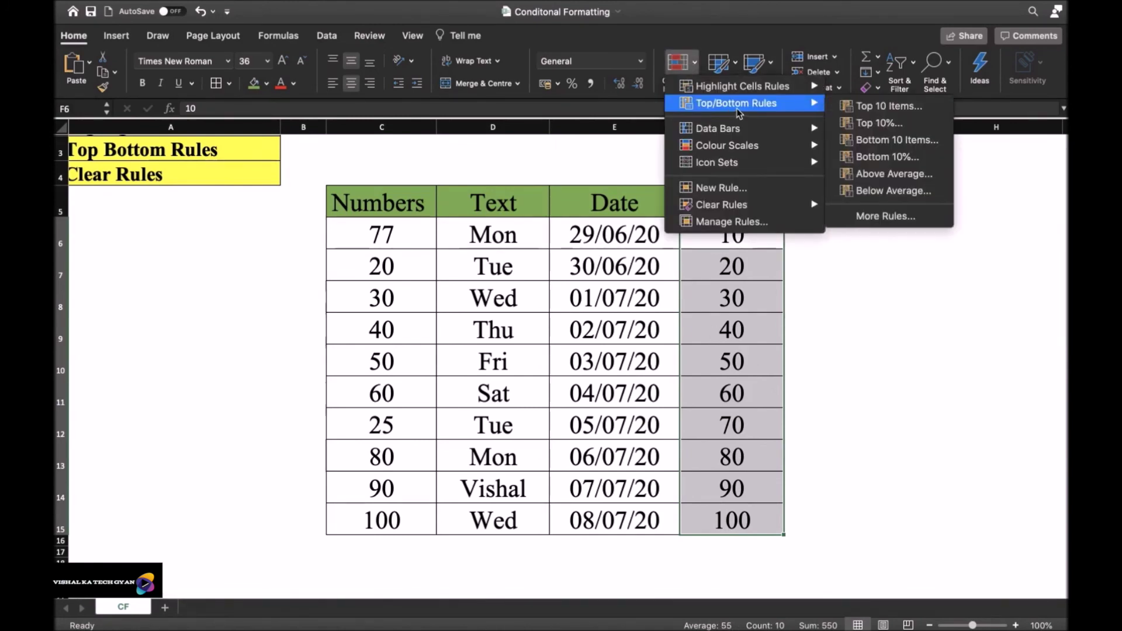
pyautogui.click(912, 174)
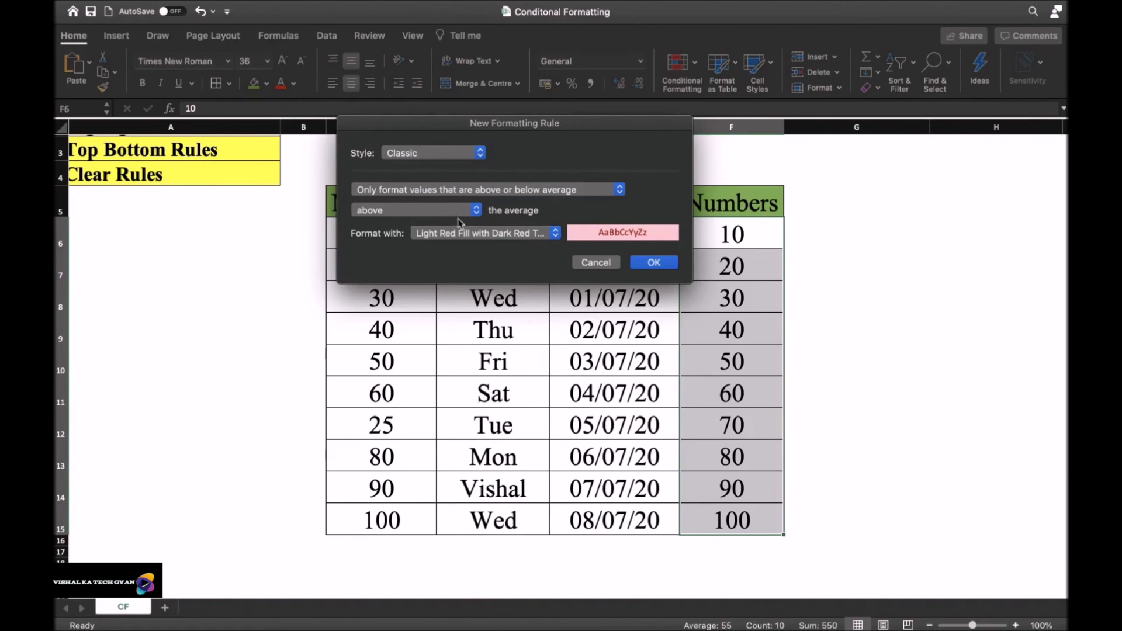
pyautogui.click(518, 238)
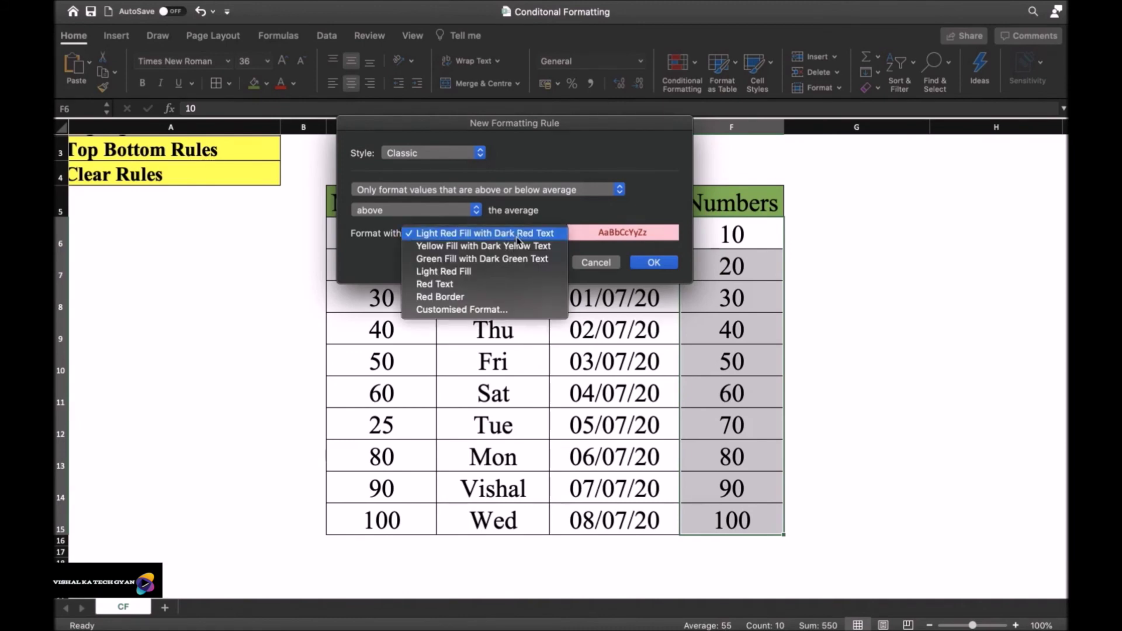
pyautogui.click(498, 271)
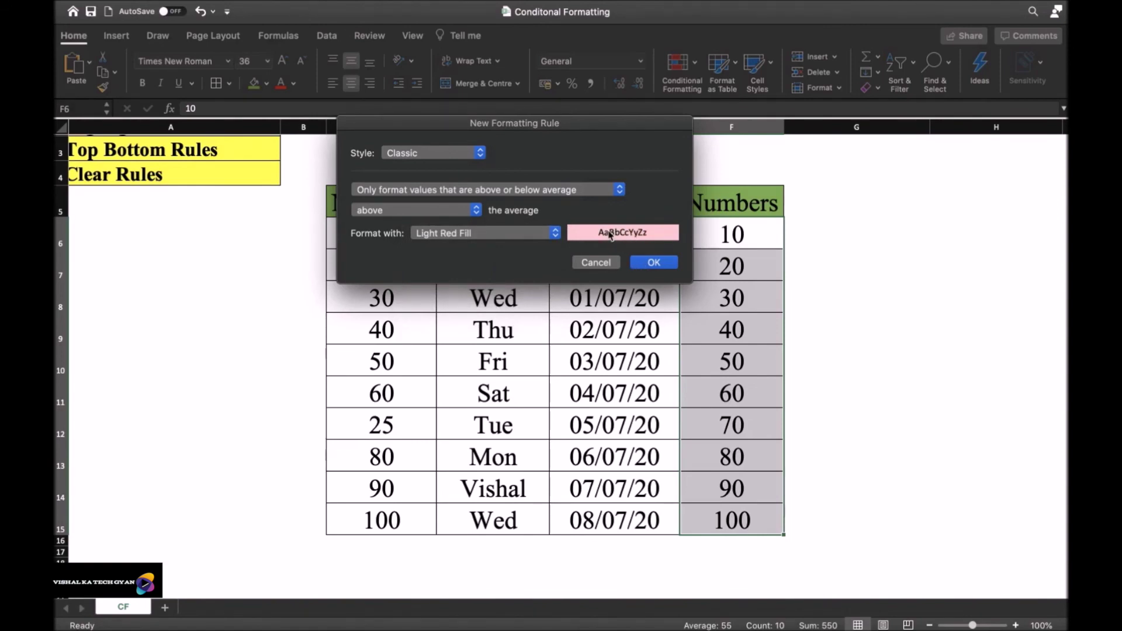
pyautogui.click(666, 263)
pyautogui.click(822, 318)
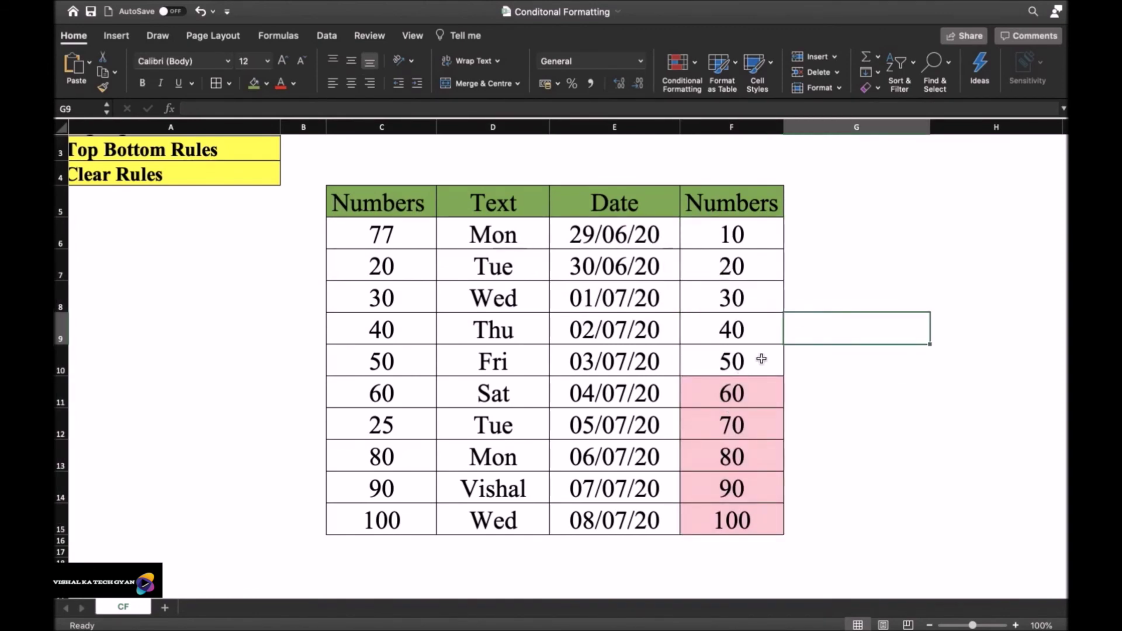
# Select F6:F15 and clear all rules from the entire sheet, removing the above-average fill
pyautogui.click(740, 392)
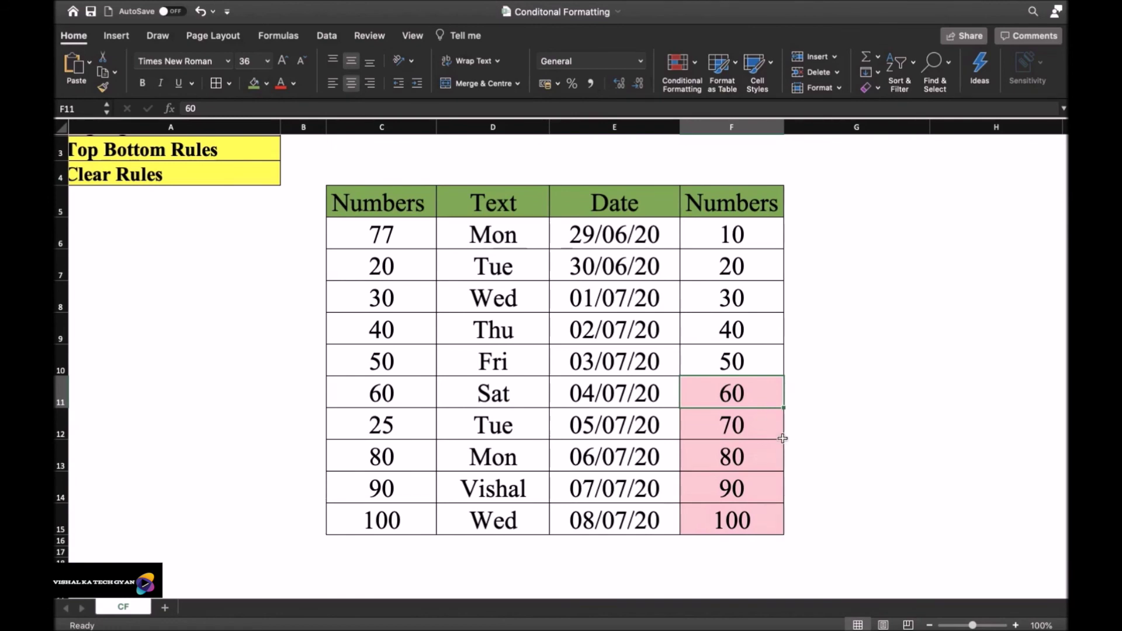
pyautogui.click(756, 244)
pyautogui.hotkey('shift', 'Down')
pyautogui.hotkey('shift', 'Down')
pyautogui.hotkey('shift', 'Down')
pyautogui.hotkey('shift', 'Down')
pyautogui.hotkey('shift', 'Down')
pyautogui.hotkey('shift', 'Down')
pyautogui.hotkey('shift', 'Down')
pyautogui.hotkey('shift', 'Down')
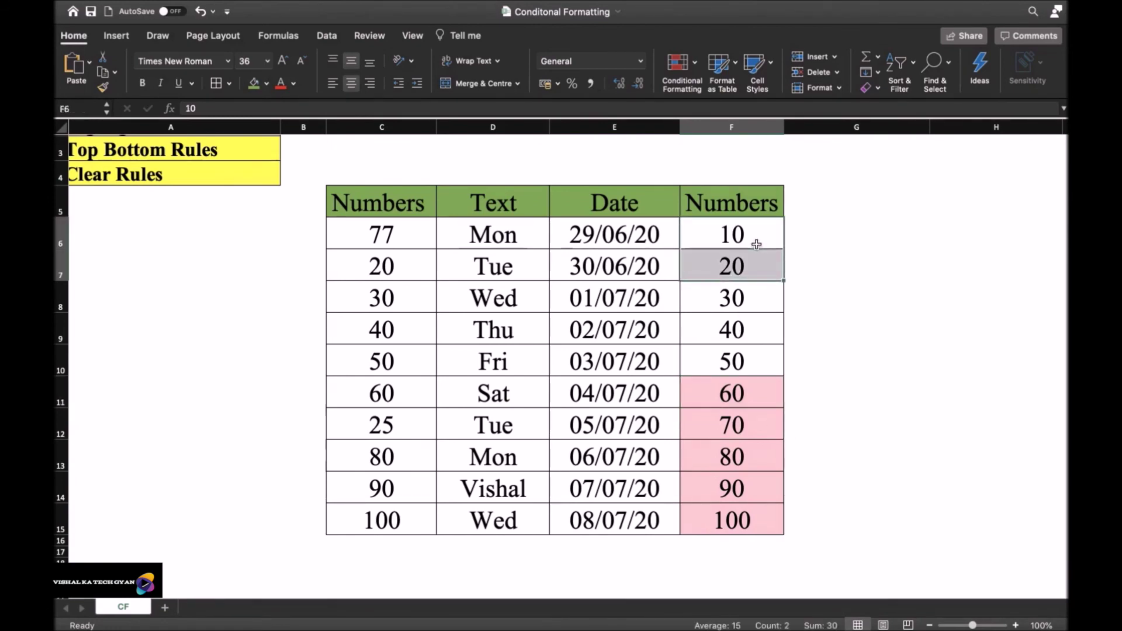
pyautogui.hotkey('shift', 'Down')
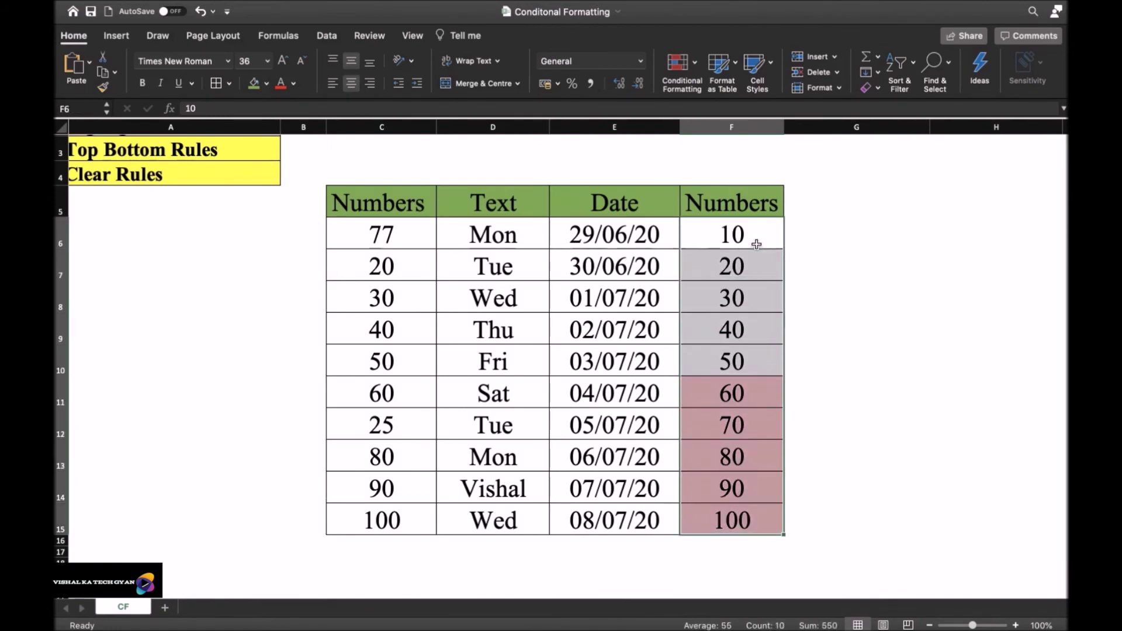
pyautogui.click(678, 63)
pyautogui.moveTo(714, 202)
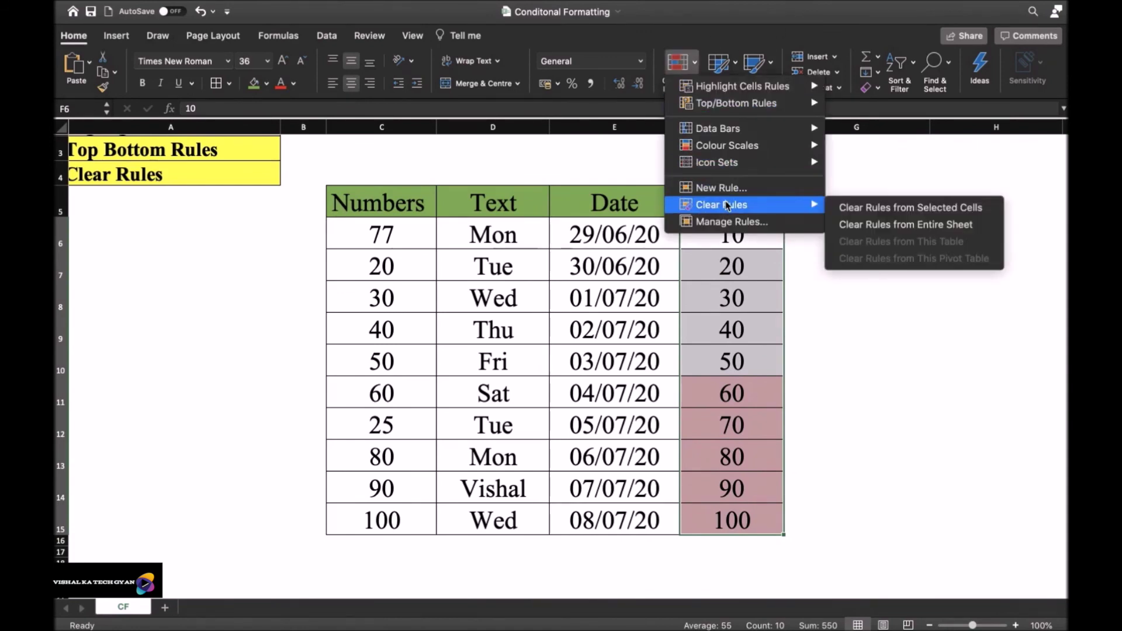
pyautogui.click(847, 221)
# Reselect the Numbers values F6:F15 for the next rule
pyautogui.click(794, 286)
pyautogui.moveTo(752, 243); pyautogui.dragTo(756, 520)
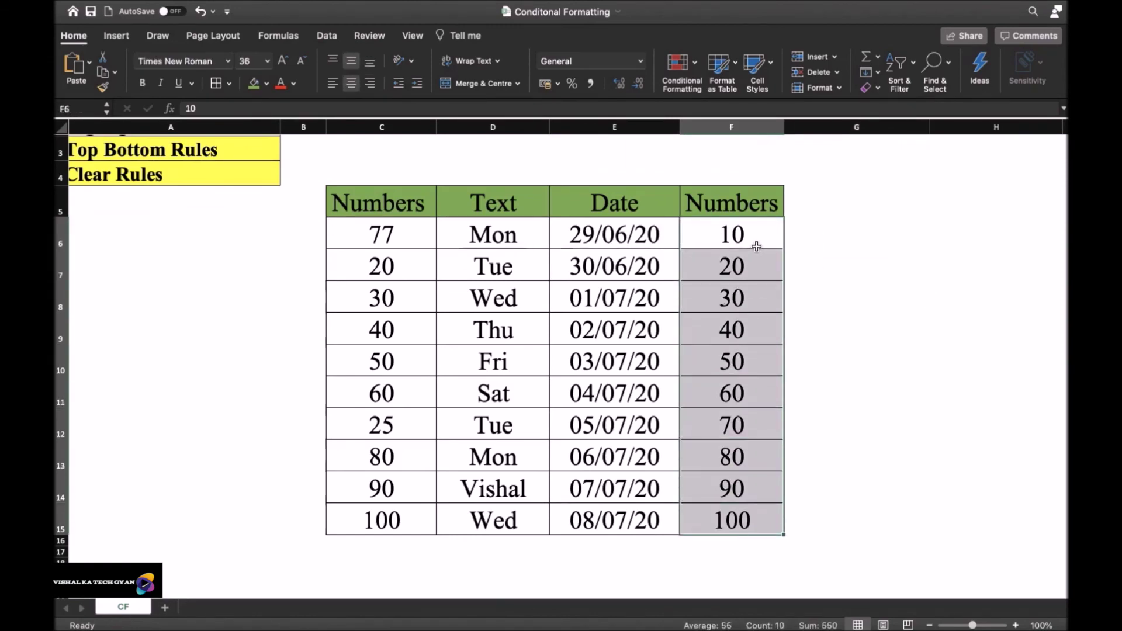
pyautogui.click(689, 67)
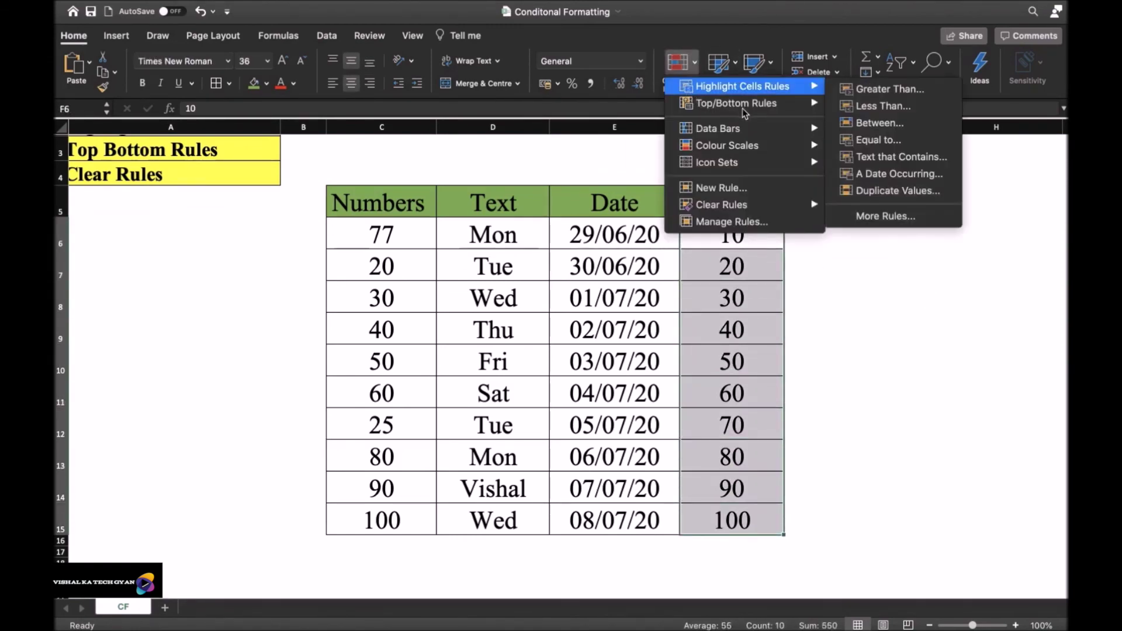
# Apply a Below Average rule to F6:F15 with the default Light Red Fill with Dark Red Text
pyautogui.moveTo(742, 105)
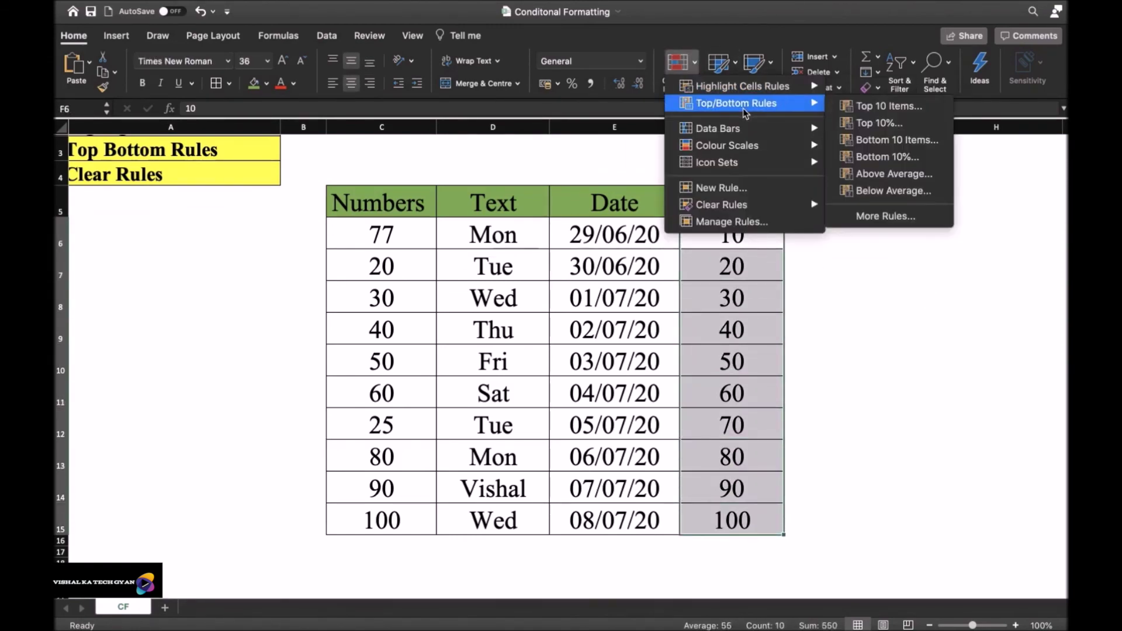
pyautogui.click(859, 191)
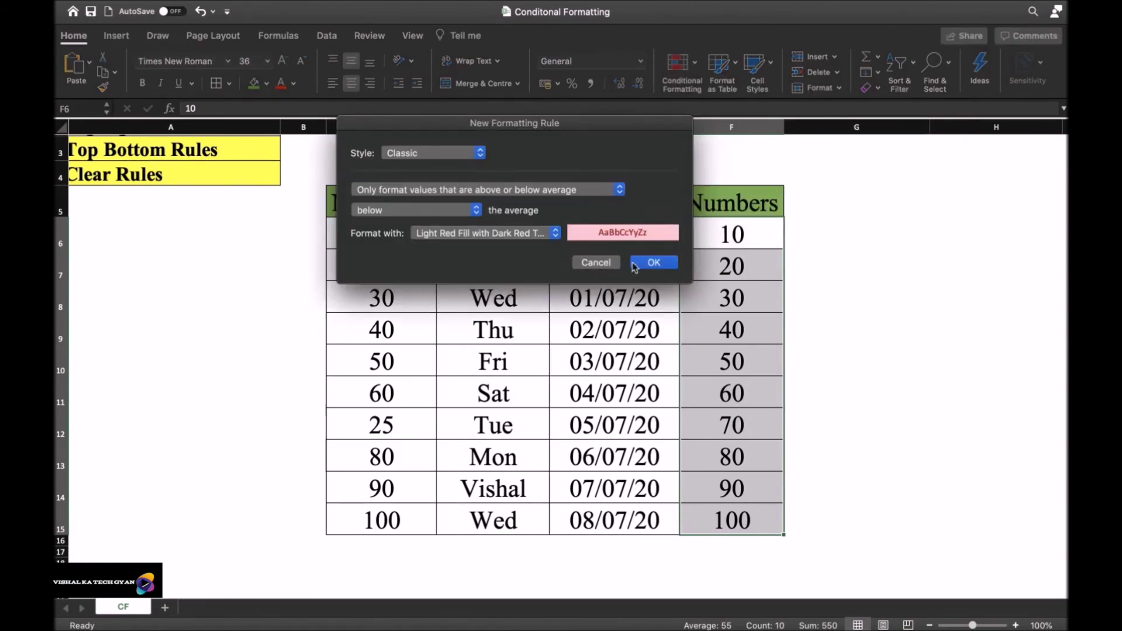
pyautogui.click(654, 265)
pyautogui.click(896, 278)
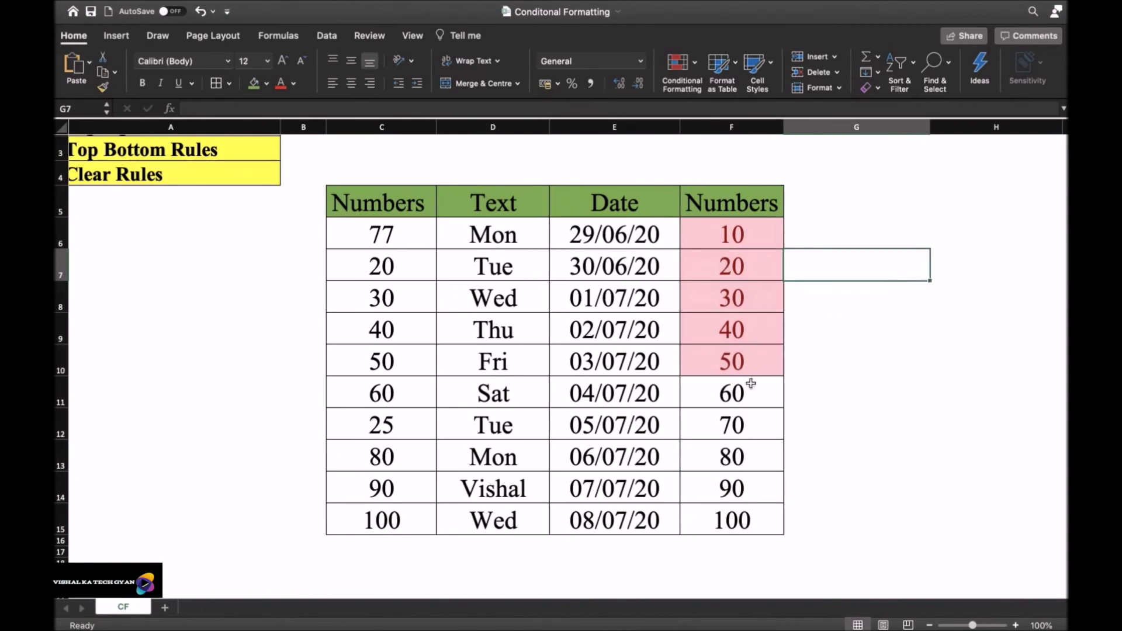
pyautogui.click(753, 367)
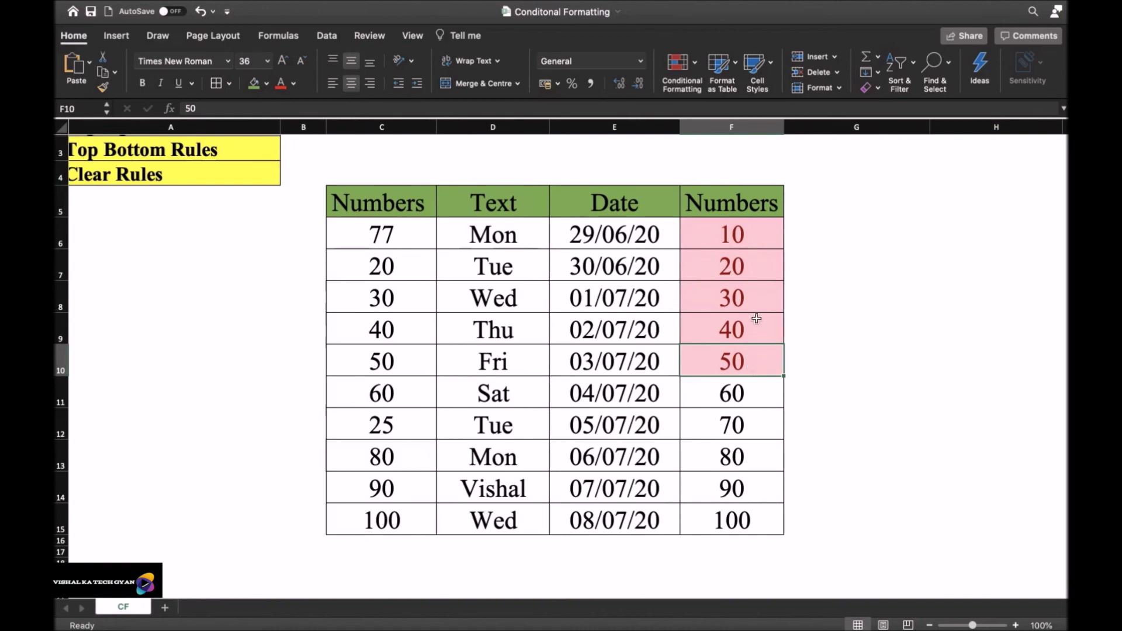
# Select F6:F15 and clear the below-average rule from the entire sheet
pyautogui.click(560, 306)
pyautogui.click(720, 244)
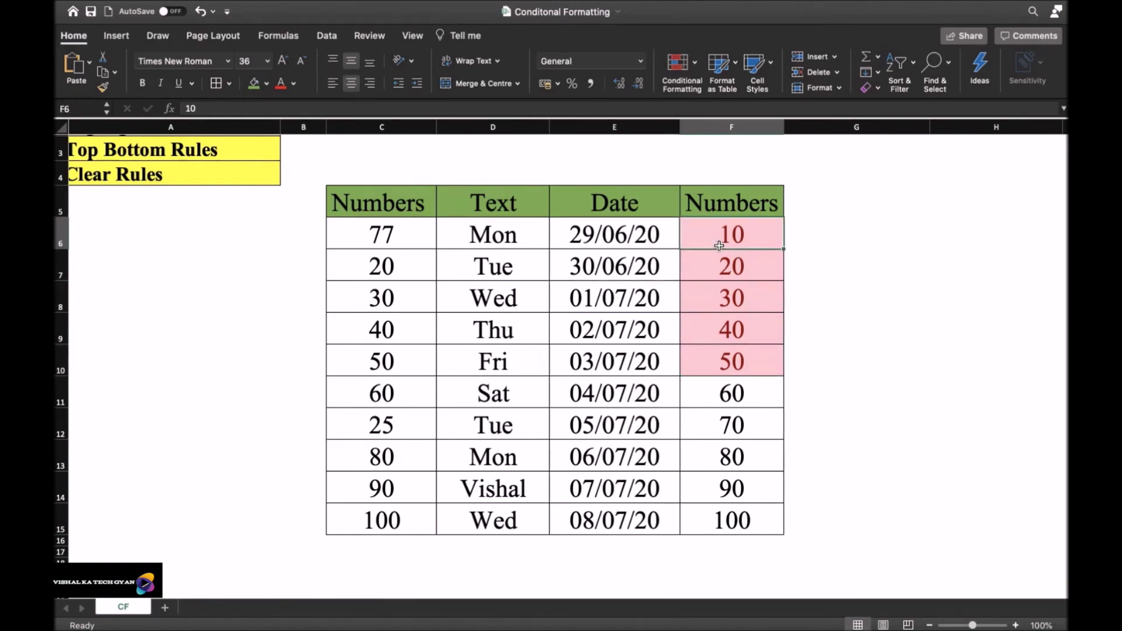
pyautogui.hotkey('shift', 'Down')
pyautogui.hotkey('shift', 'Down')
pyautogui.hotkey('shift', 'Down')
pyautogui.hotkey('shift', 'Down')
pyautogui.hotkey('shift', 'Down')
pyautogui.hotkey('shift', 'Down')
pyautogui.hotkey('shift', 'Down')
pyautogui.hotkey('shift', 'Down')
pyautogui.hotkey('shift', 'Down')
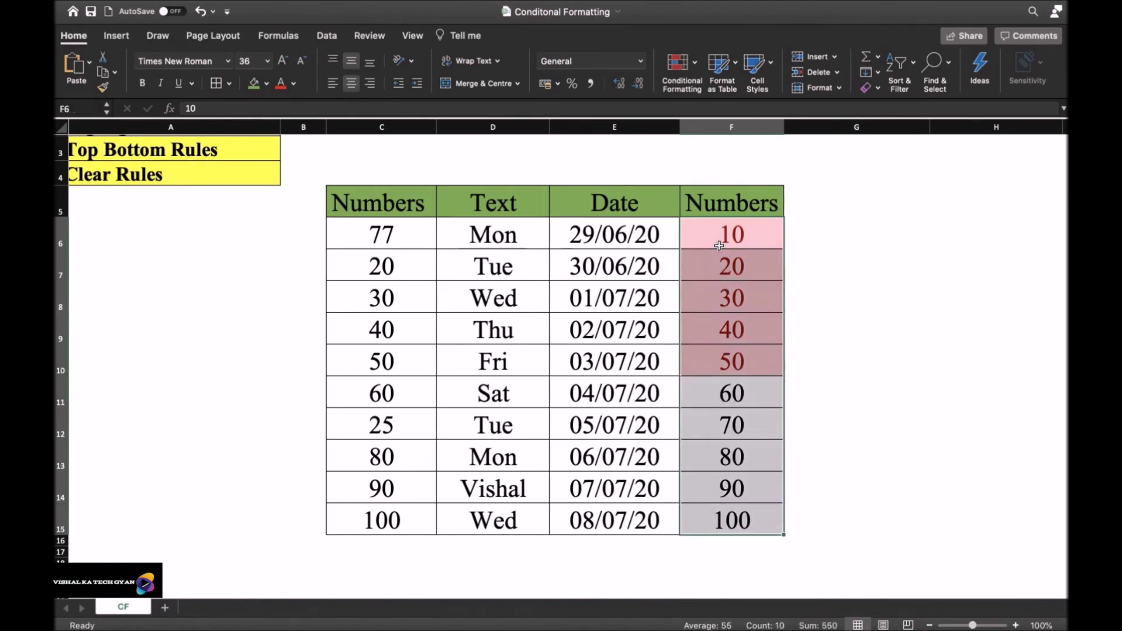
pyautogui.click(677, 65)
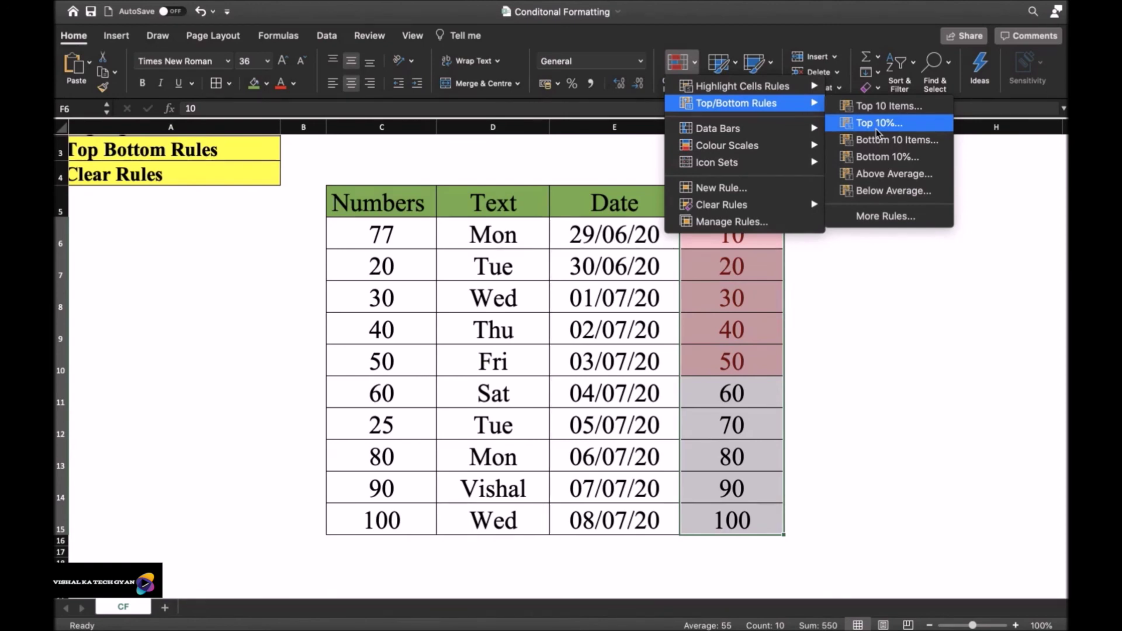
pyautogui.moveTo(780, 205)
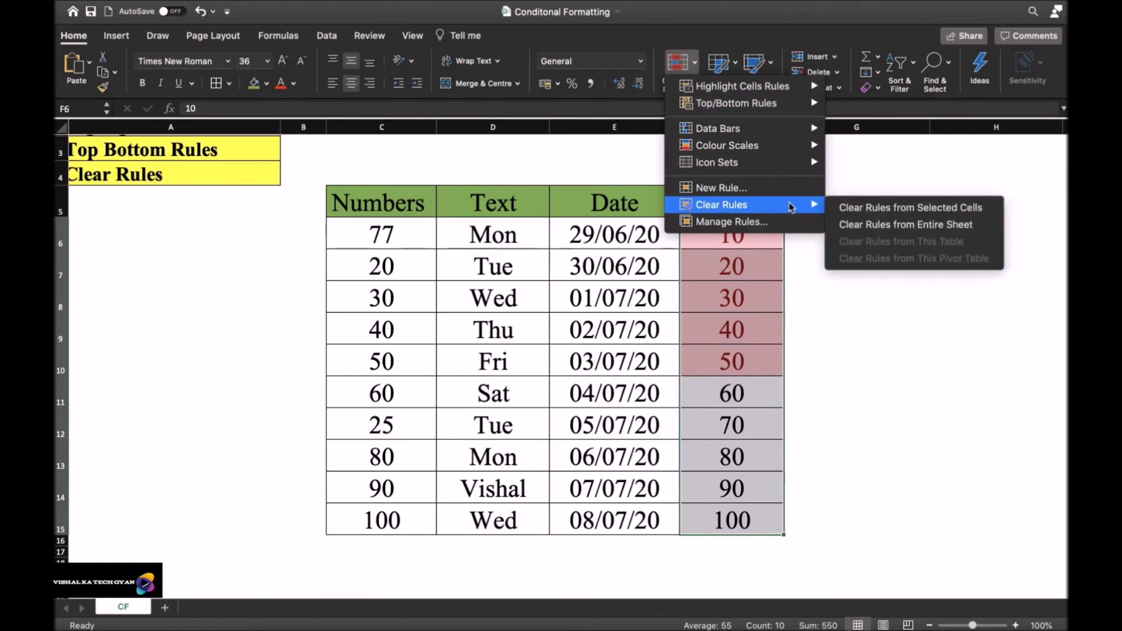
pyautogui.click(855, 224)
pyautogui.click(267, 431)
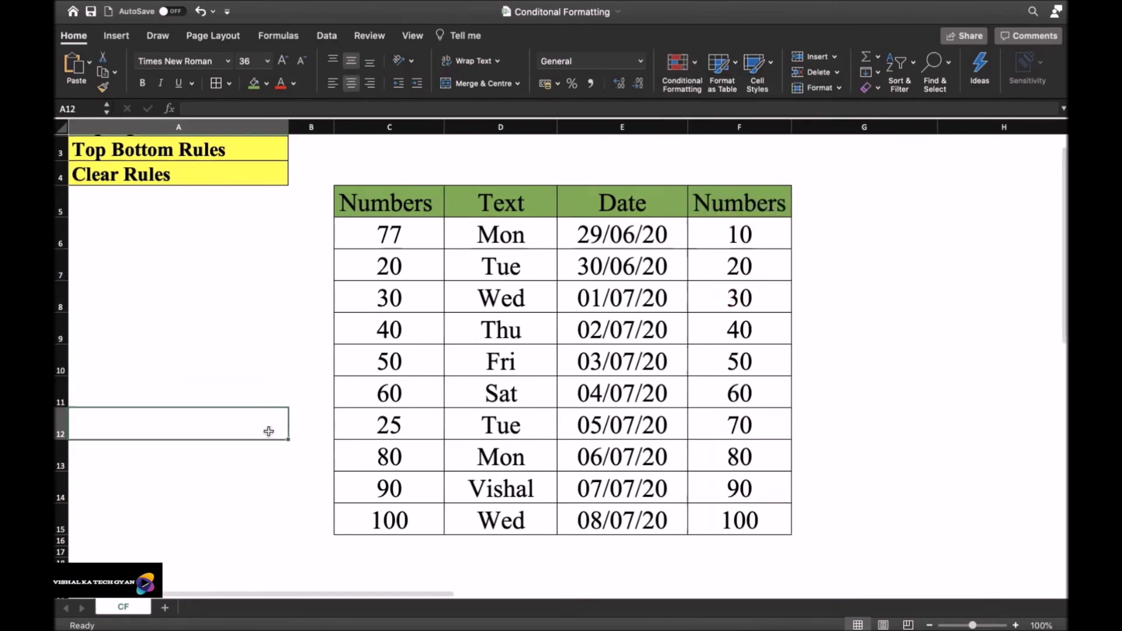